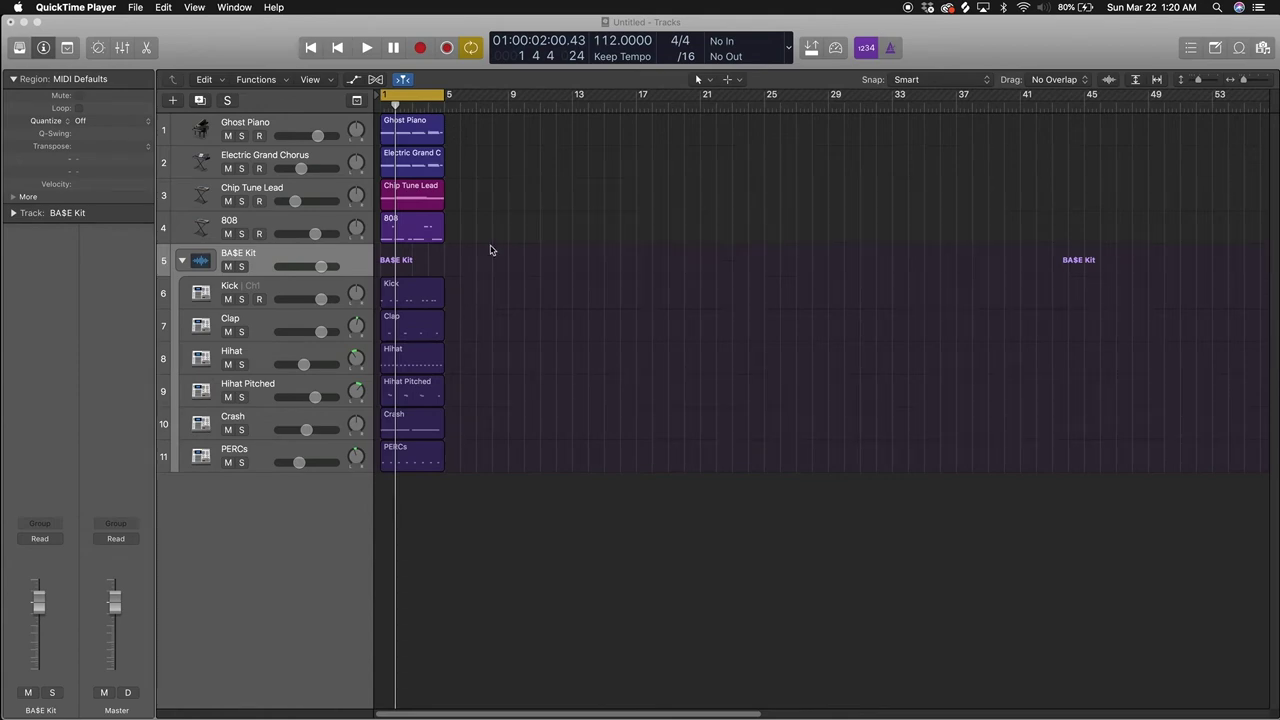
Step: Play the opening four-bar loop, stop playback, and extend the cycle range to end at bar 9
left_click(483, 258)
key("space")
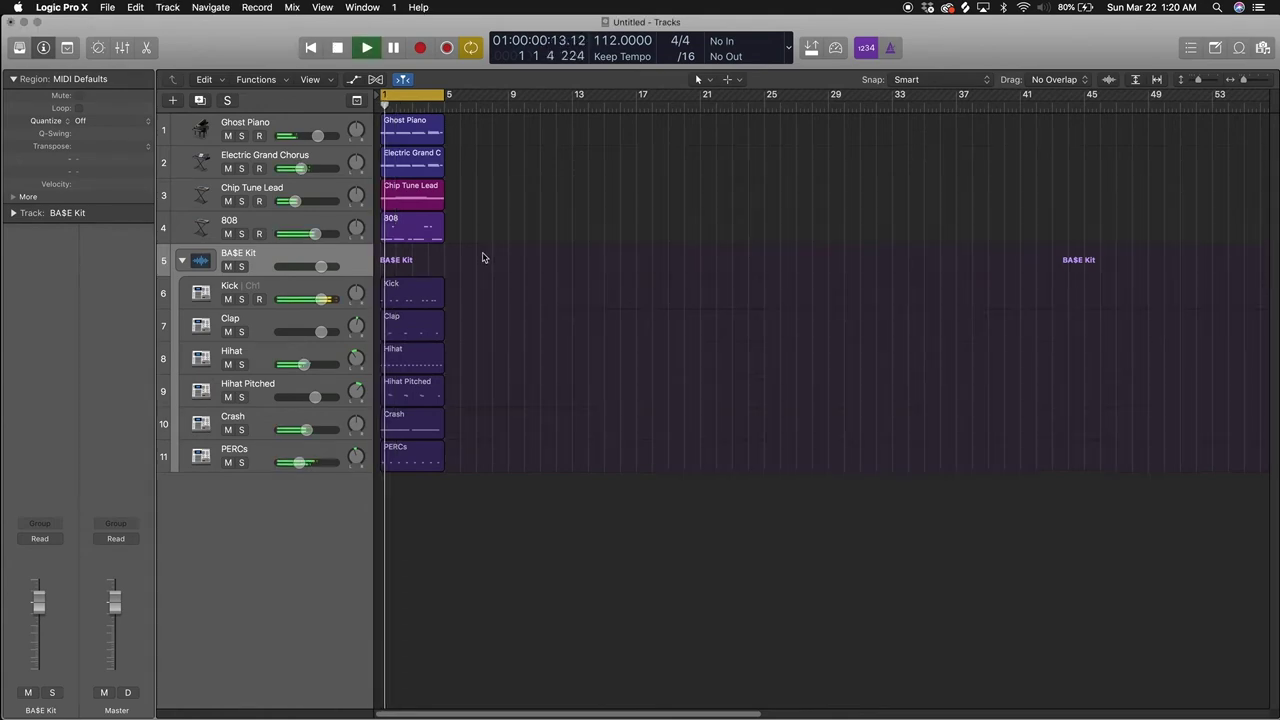
key("space")
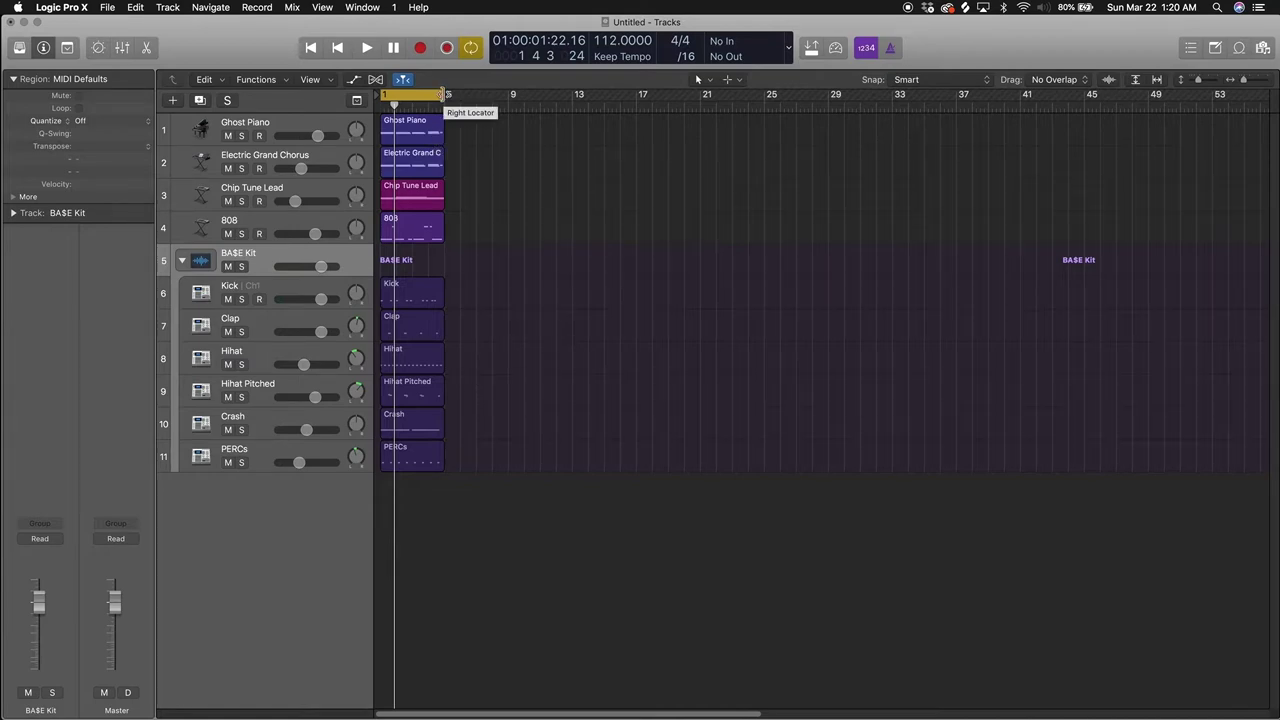
left_click_drag(442, 100, 505, 107)
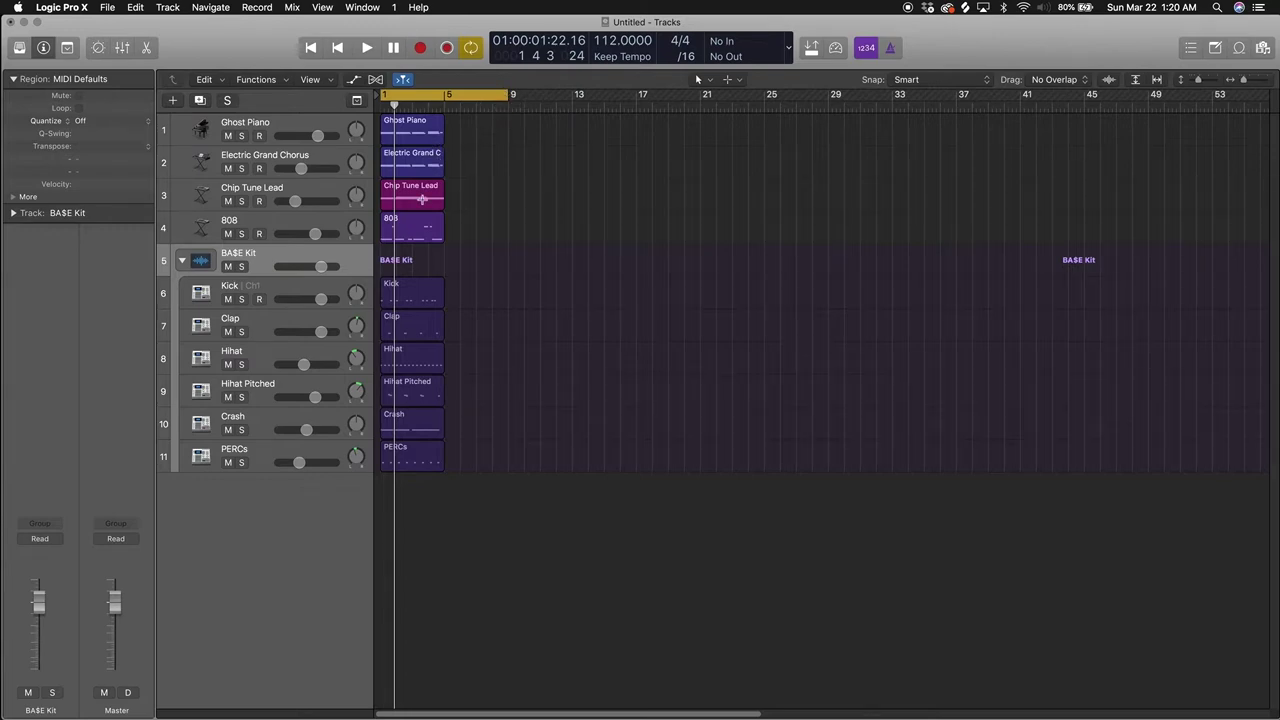
Step: Mute the Kick, Clap, Hihat, Hihat Pitched, Crash and PERCs tracks
left_click(228, 300)
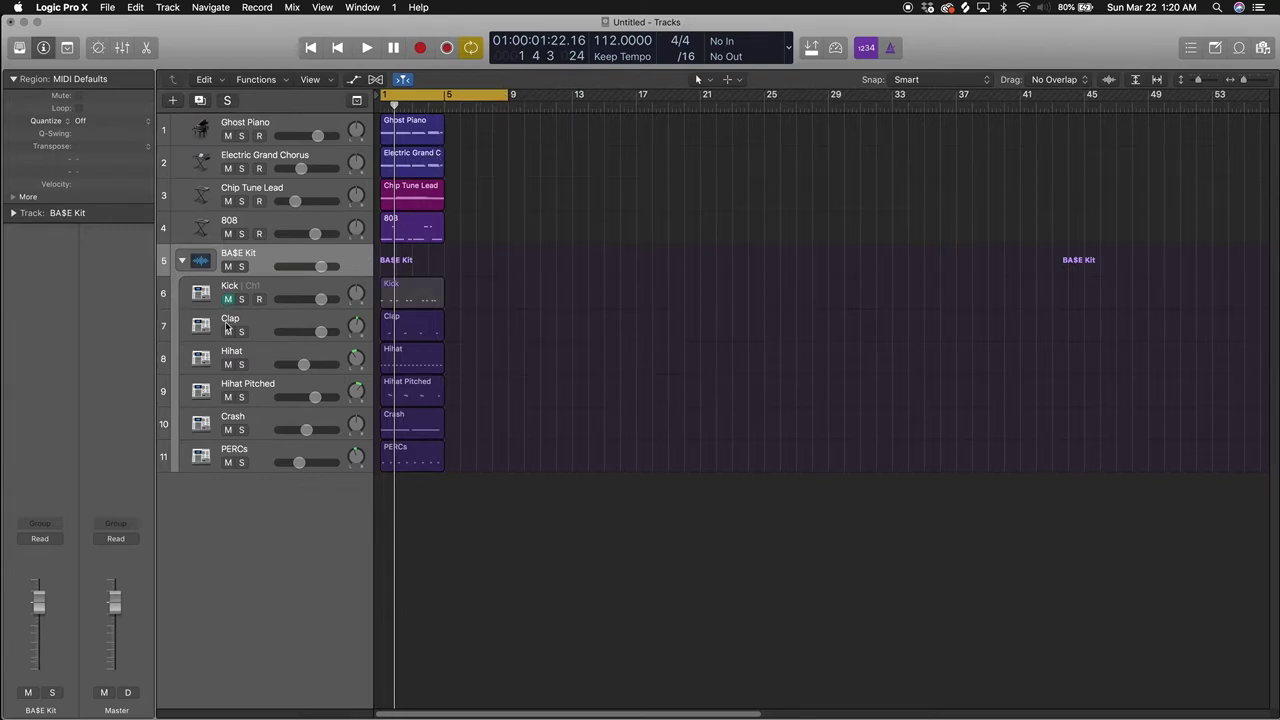
left_click(228, 333)
left_click(228, 365)
left_click(228, 398)
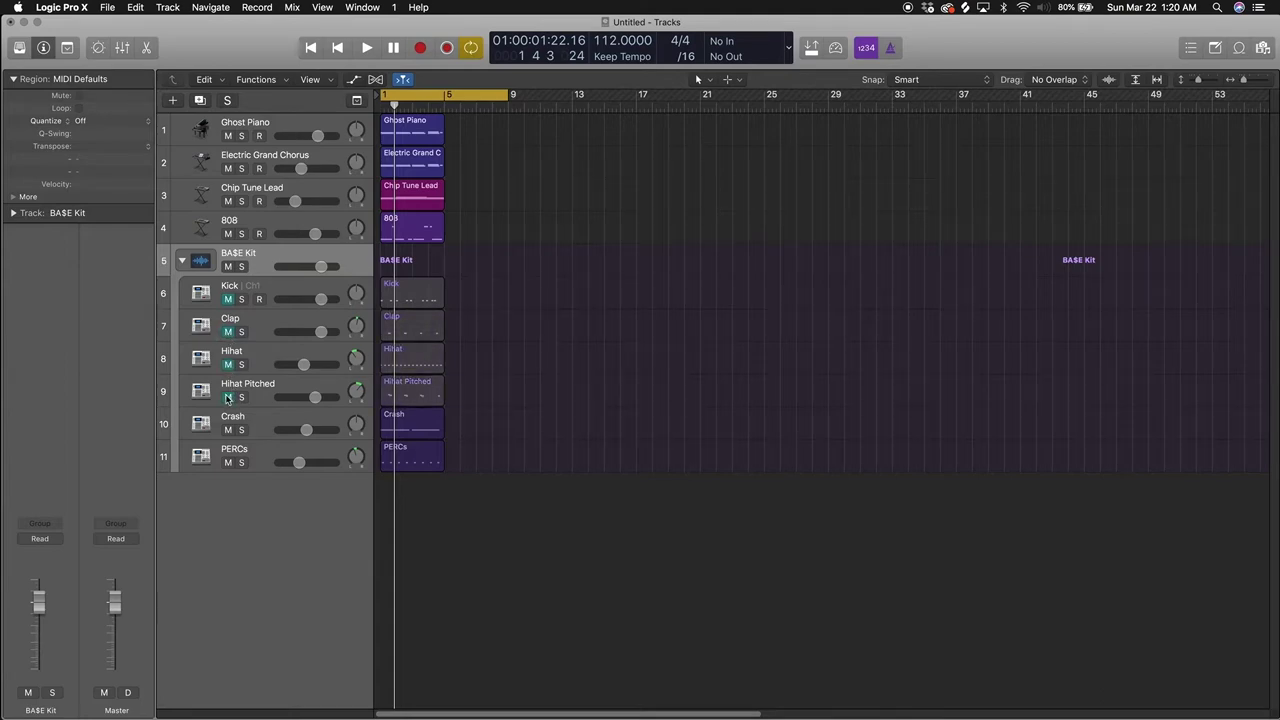
left_click(228, 430)
left_click(228, 463)
Step: Audition the loop and mute the 808 and Chip Tune Lead tracks so only the piano and grand chorus play
key("space")
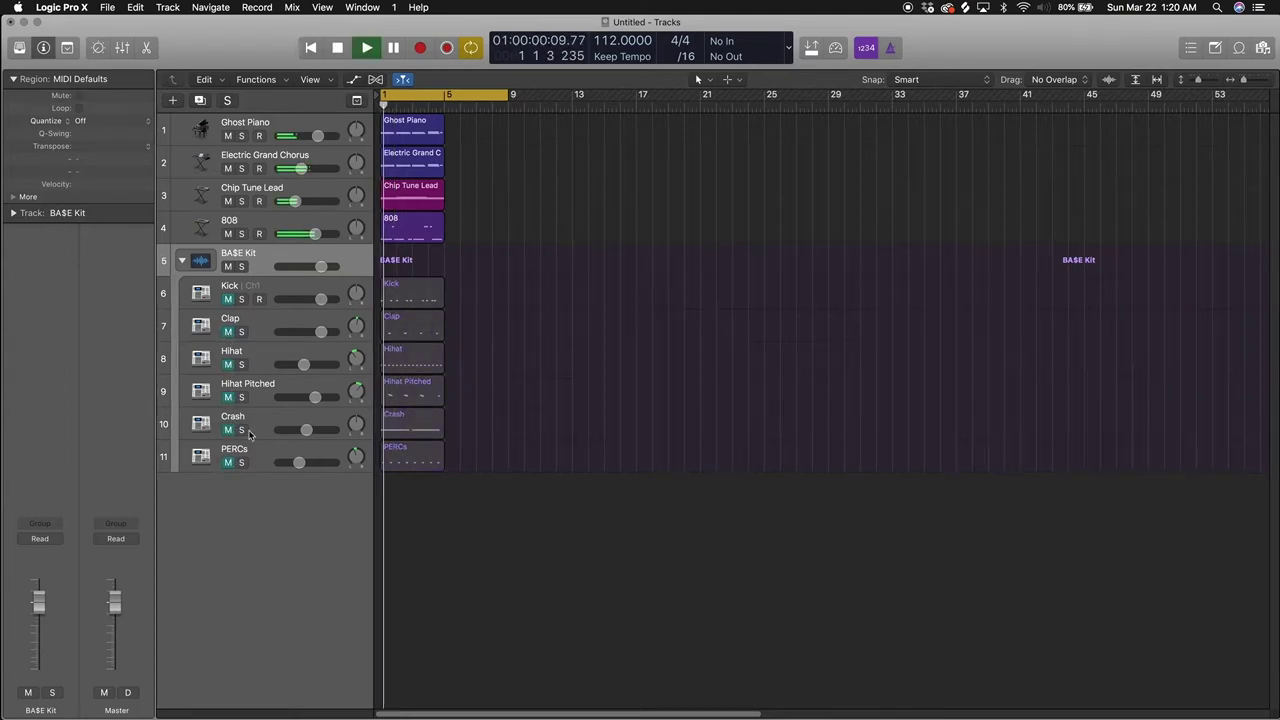
left_click(229, 233)
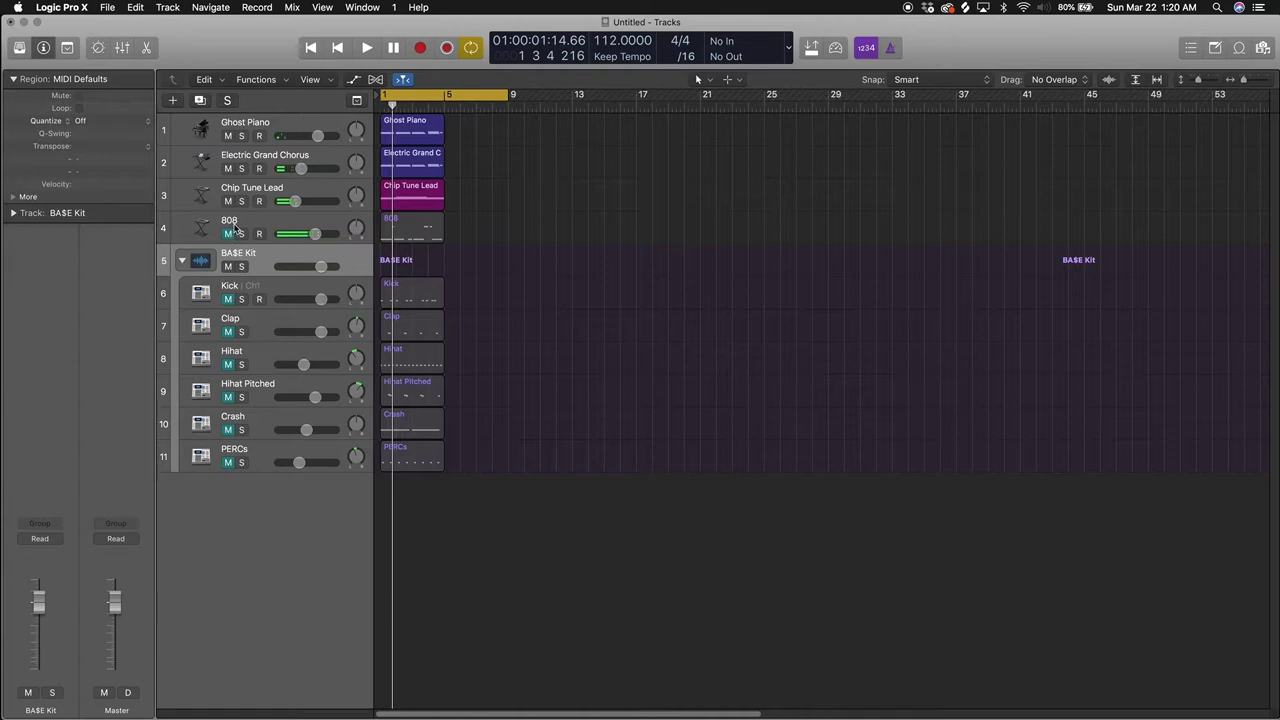
key("space")
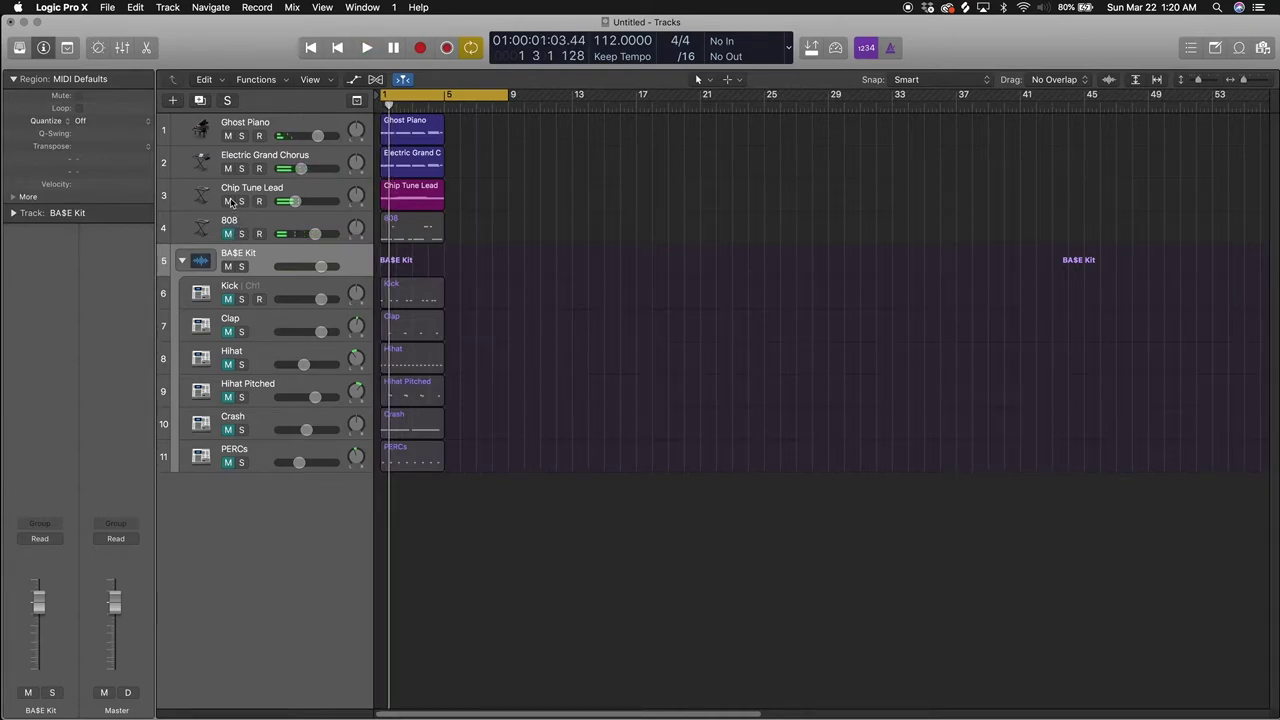
left_click(228, 201)
key("space")
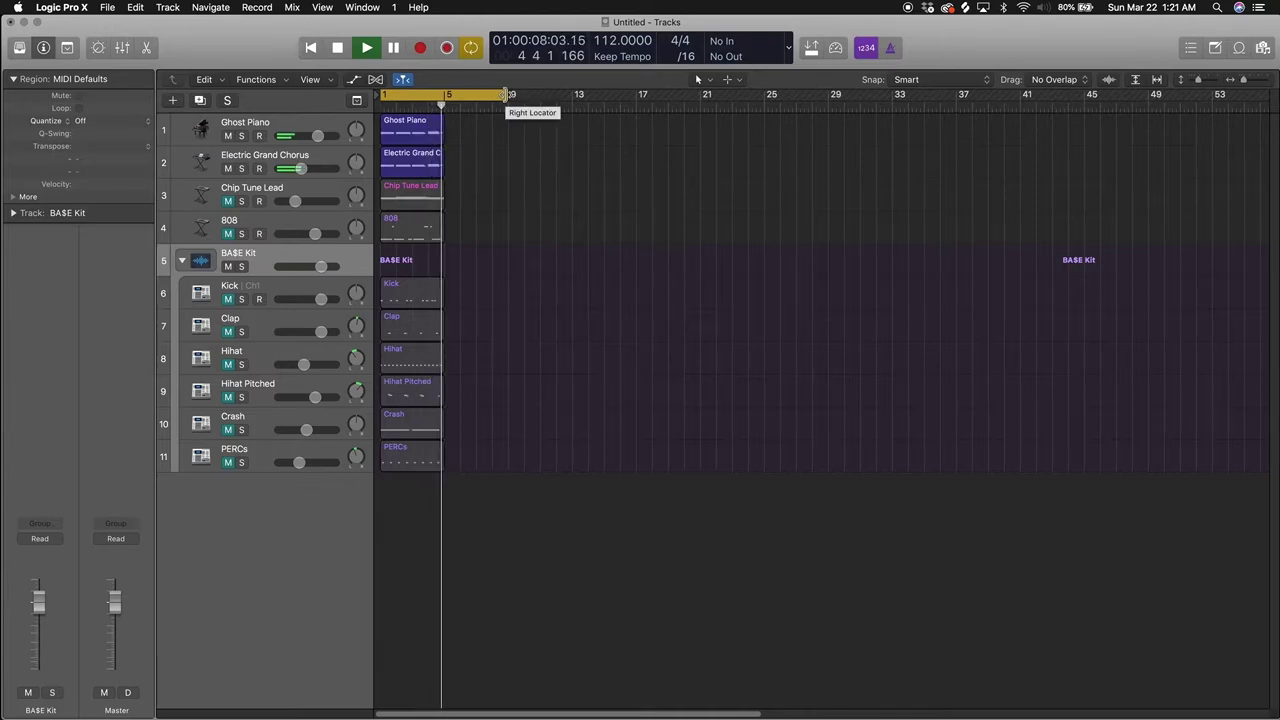
key("space")
Step: Duplicate the Ghost Piano and Electric Grand Chorus regions at bar 5 and briefly play the result
left_click_drag(452, 129, 428, 163)
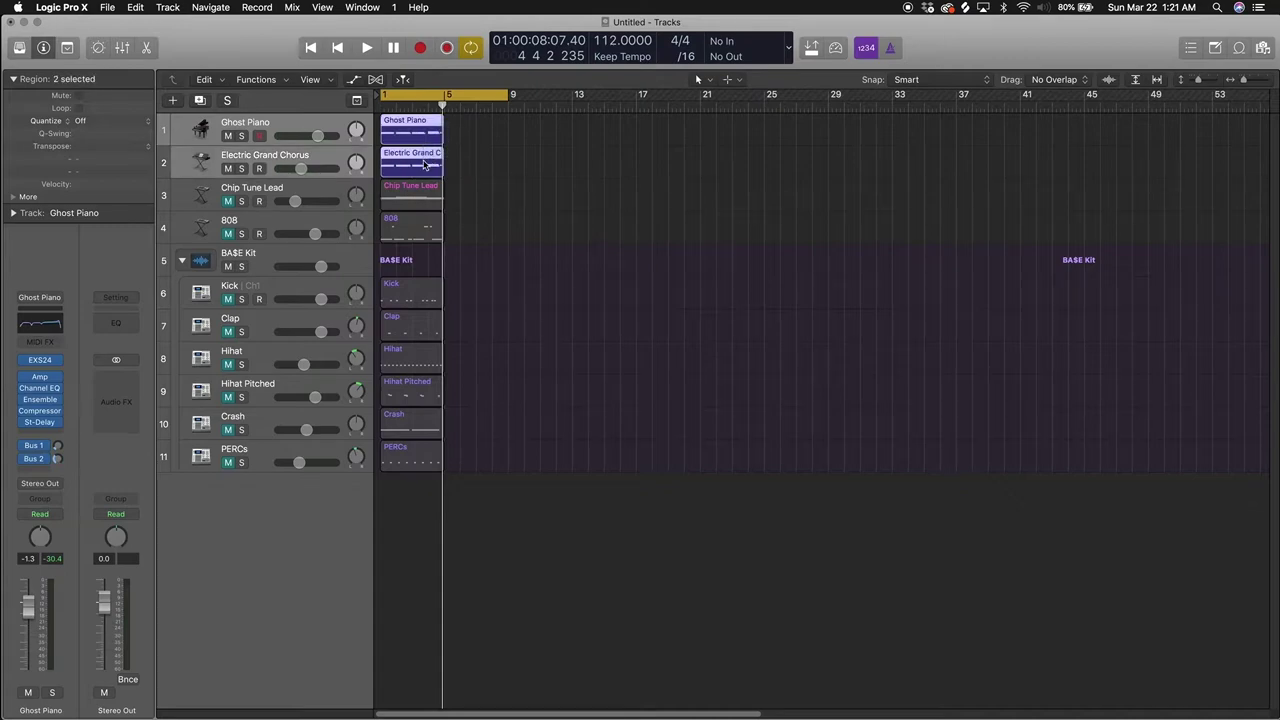
key("super+r")
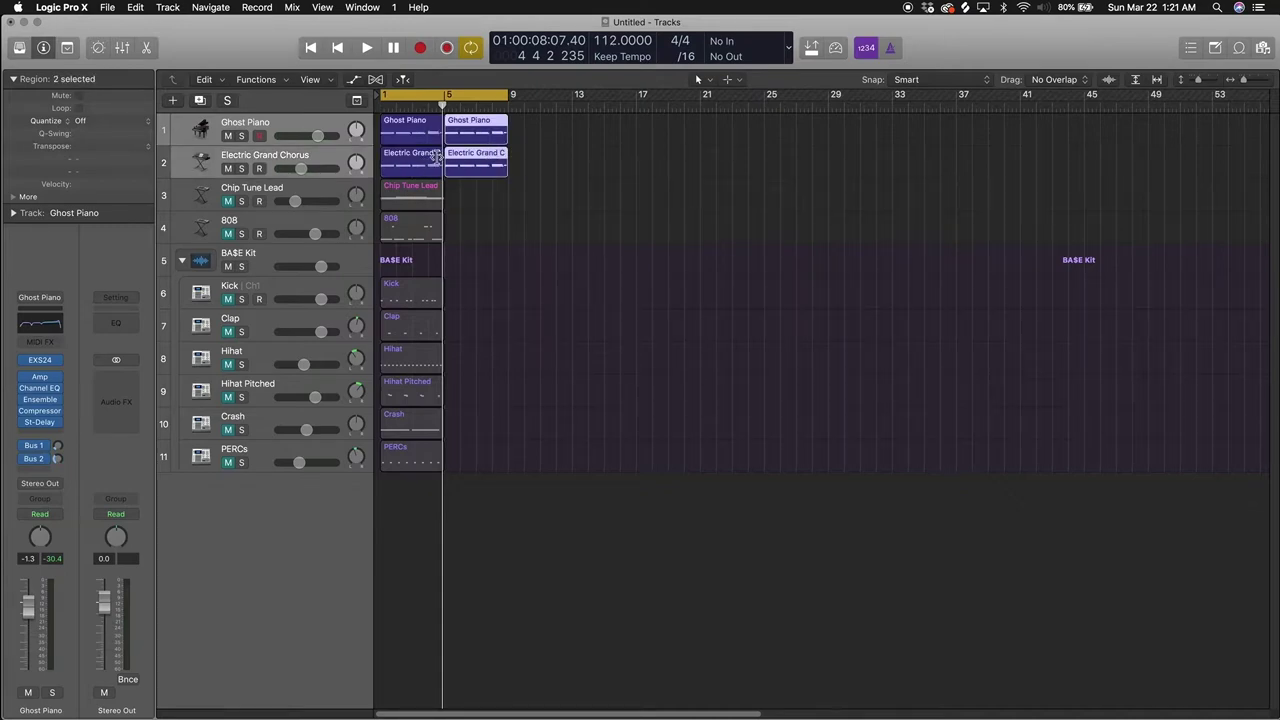
key("space")
key("space")
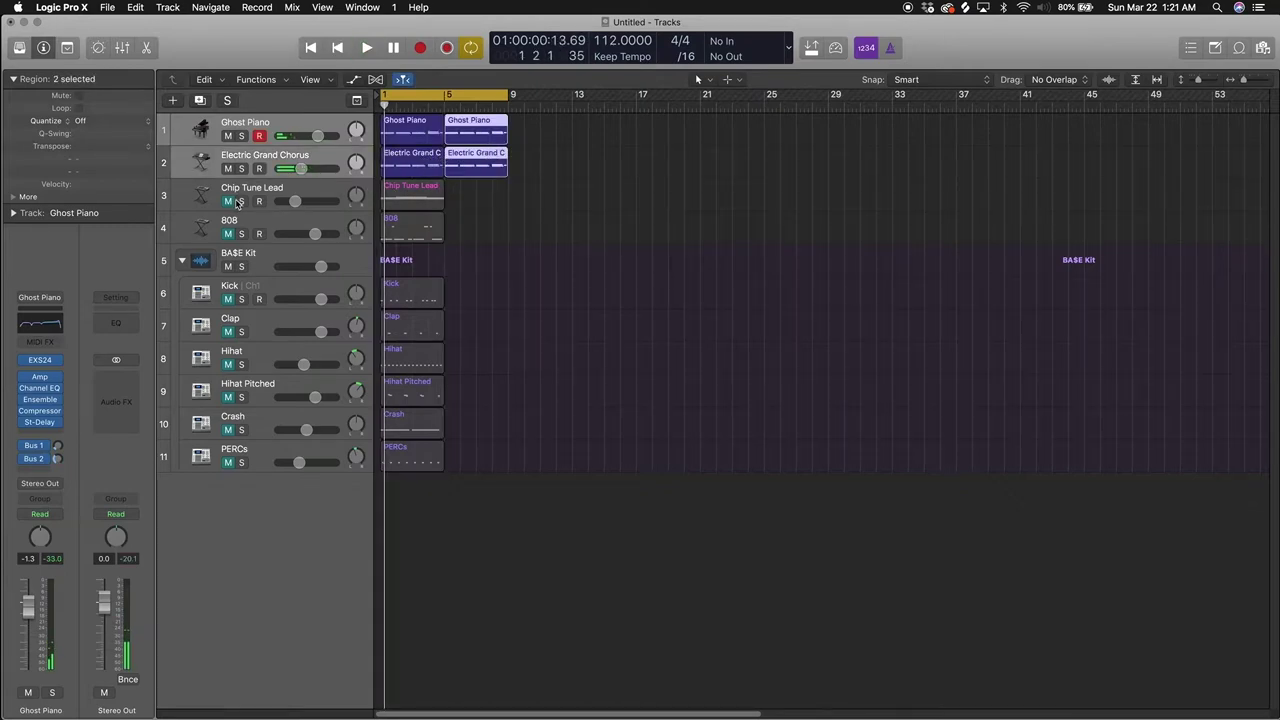
Step: Unmute the Chip Tune Lead track, move its region to bar 5, and start playback
left_click(440, 196)
left_click_drag(412, 190, 474, 195)
key("space")
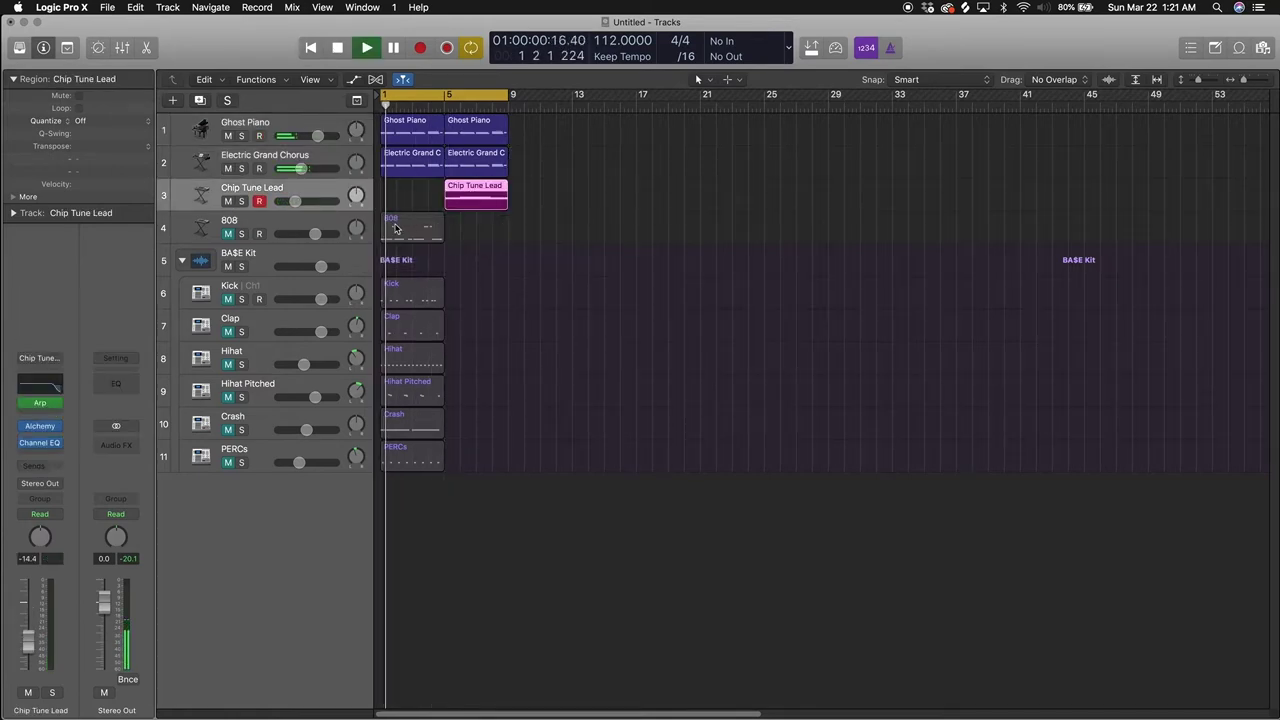
Step: Move the 808 region to bar 5, unmute its track, and listen through the eight-bar section
left_click_drag(390, 218, 456, 220)
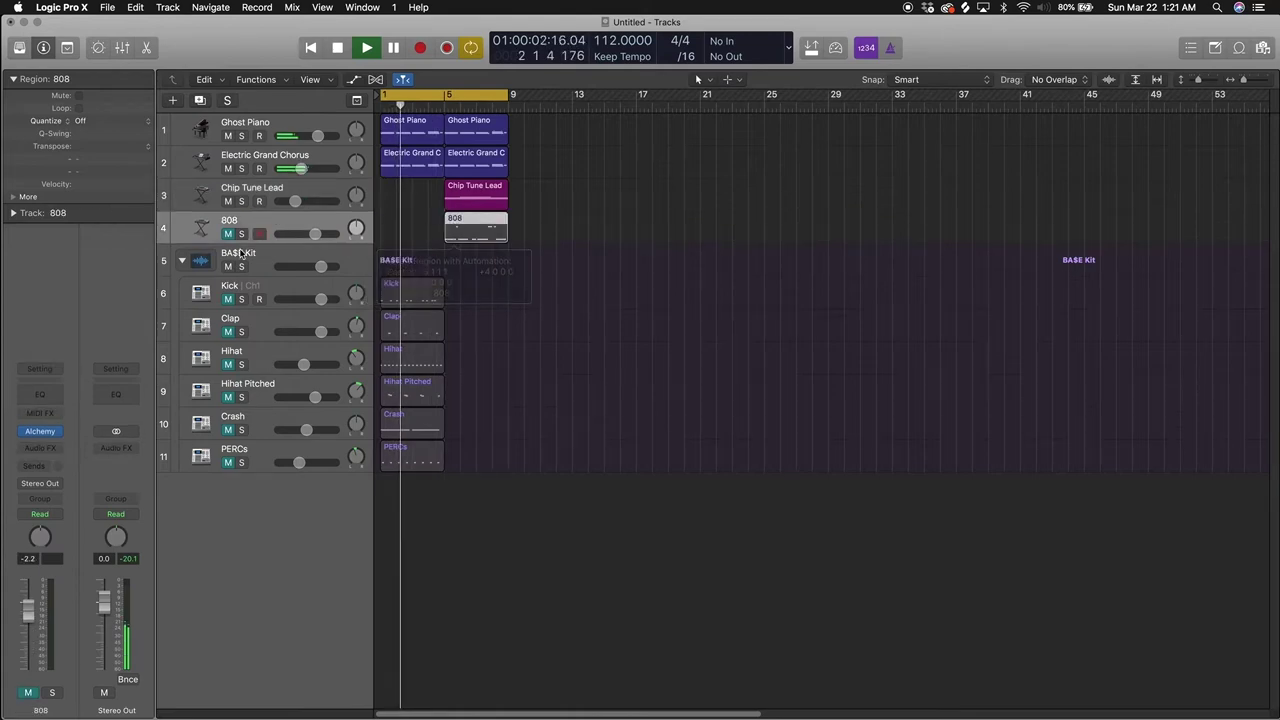
left_click(228, 234)
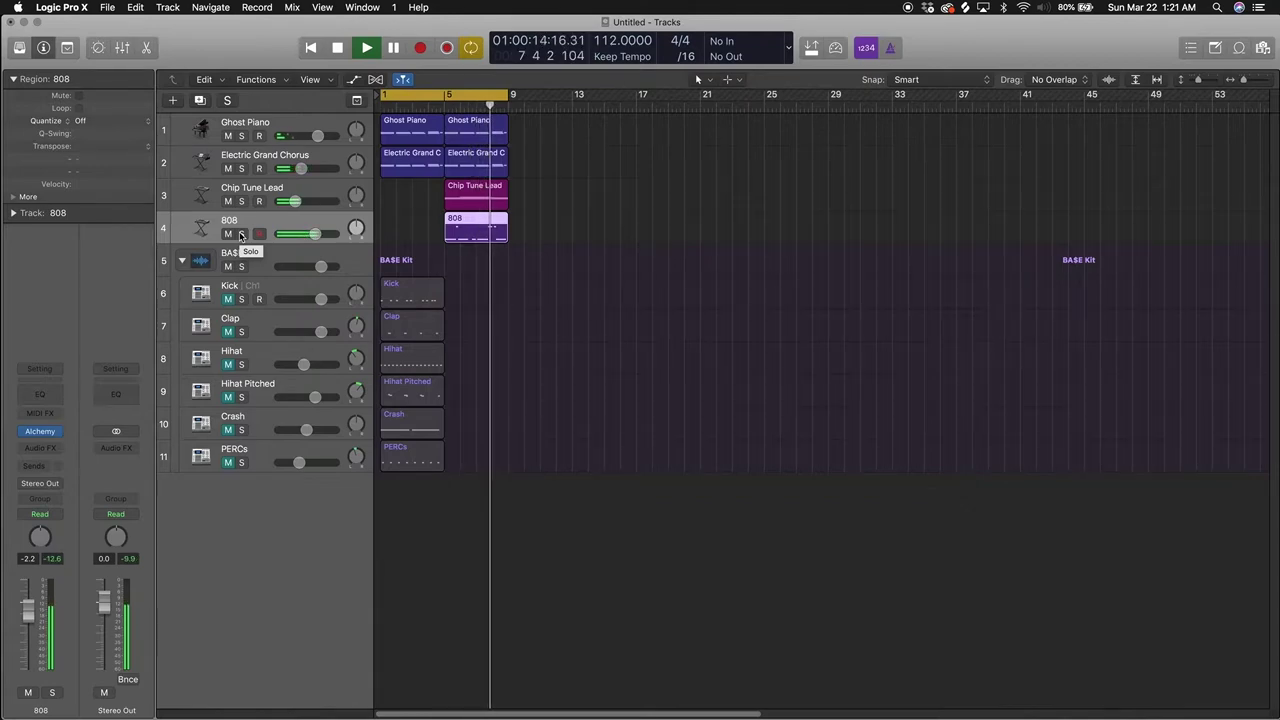
key("space")
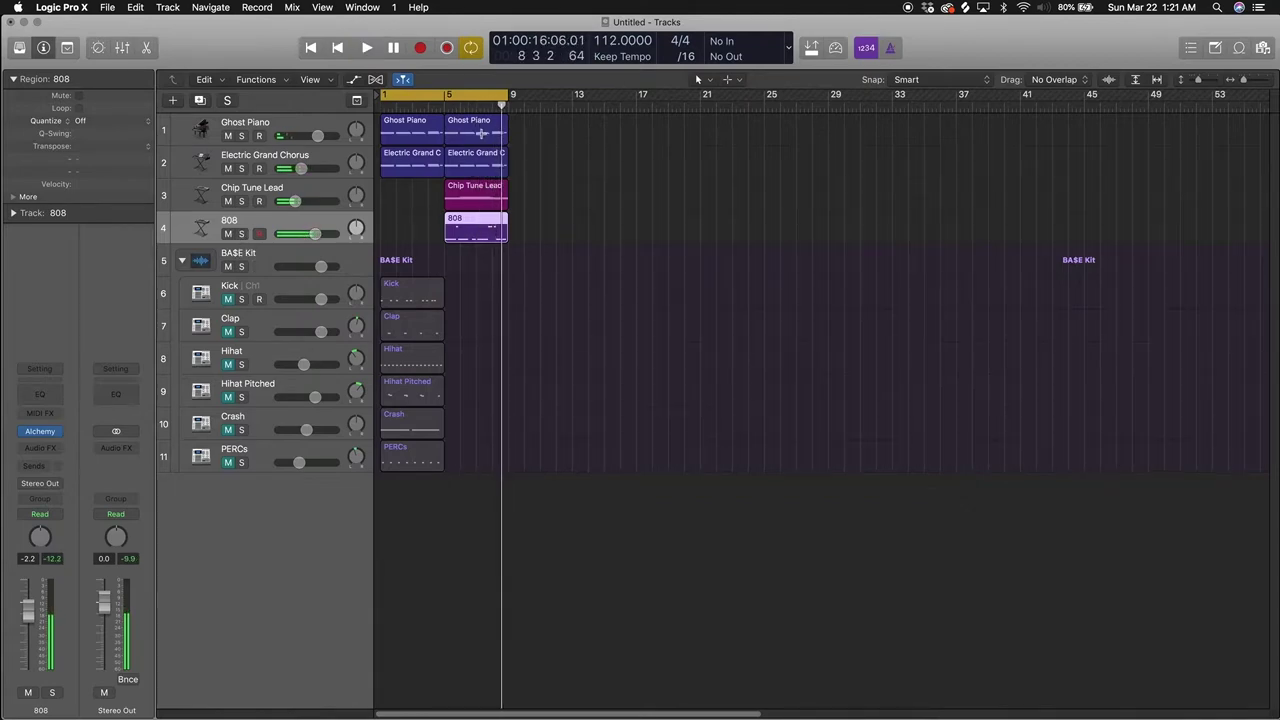
Step: Move the Chip Tune Lead region back to bar 1, duplicate it at bar 5, and play the section through
mouse_move(459, 195)
left_mouse_down()
mouse_move(472, 195)
mouse_move(394, 192)
mouse_move(459, 193)
mouse_move(444, 192)
left_mouse_up()
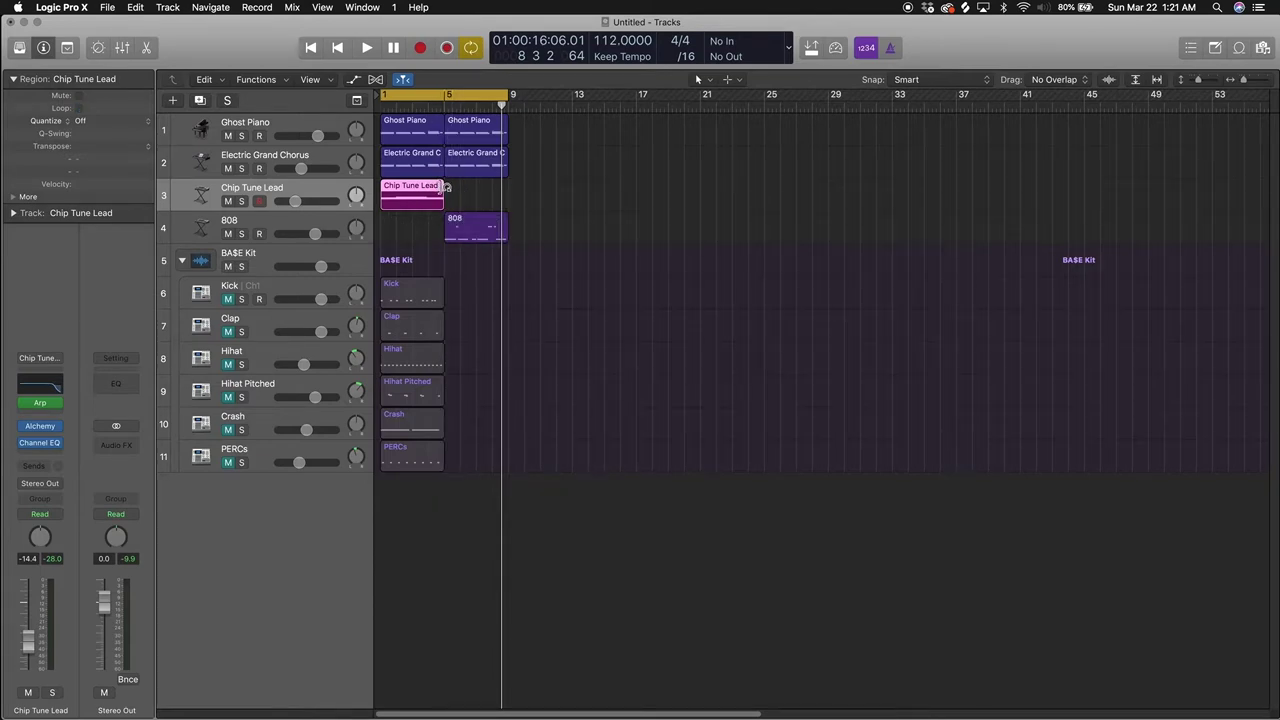
mouse_move(446, 189)
left_mouse_down()
mouse_move(508, 193)
mouse_move(450, 194)
mouse_move(441, 209)
left_mouse_up()
key("super+r")
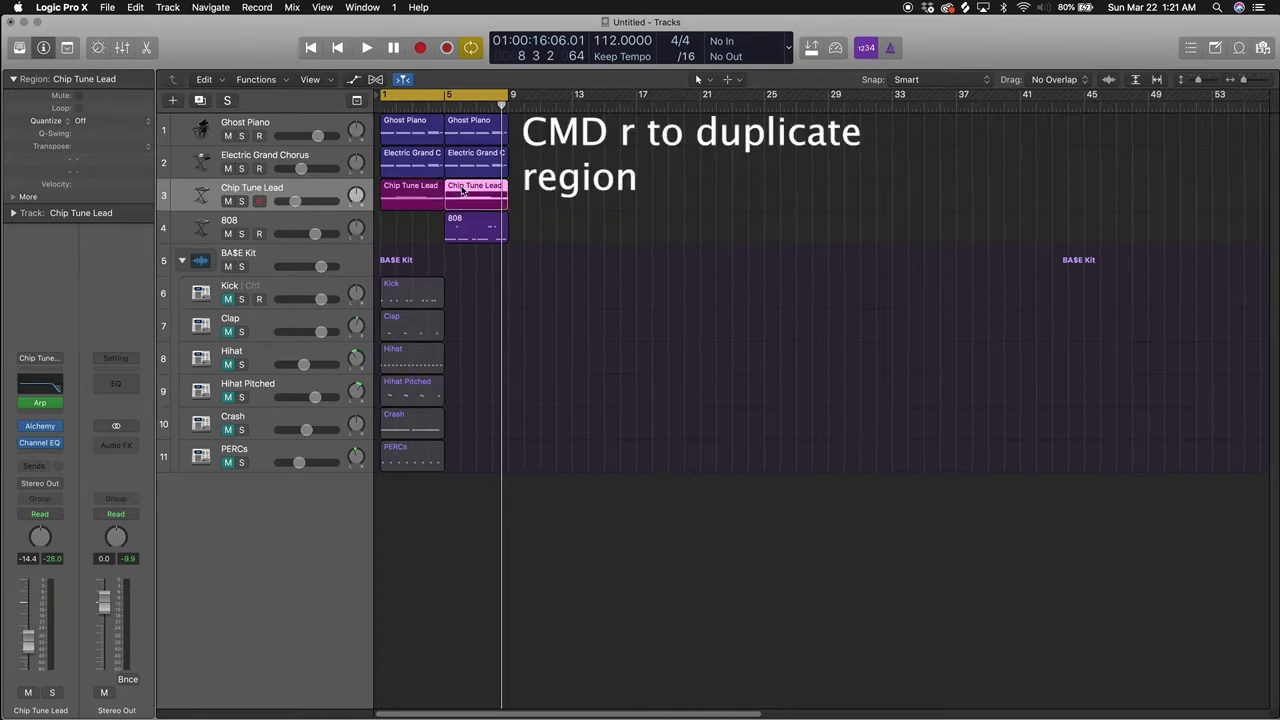
key("space")
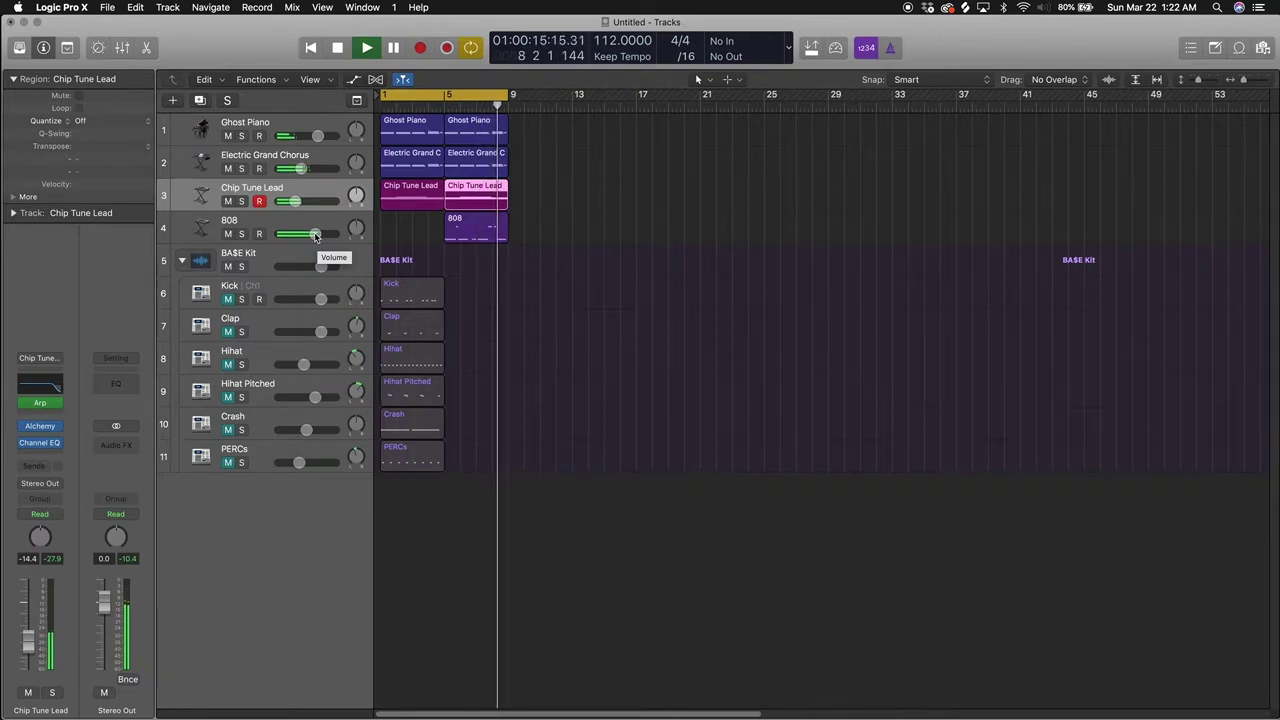
key("space")
key("ctrl+super+Escape")
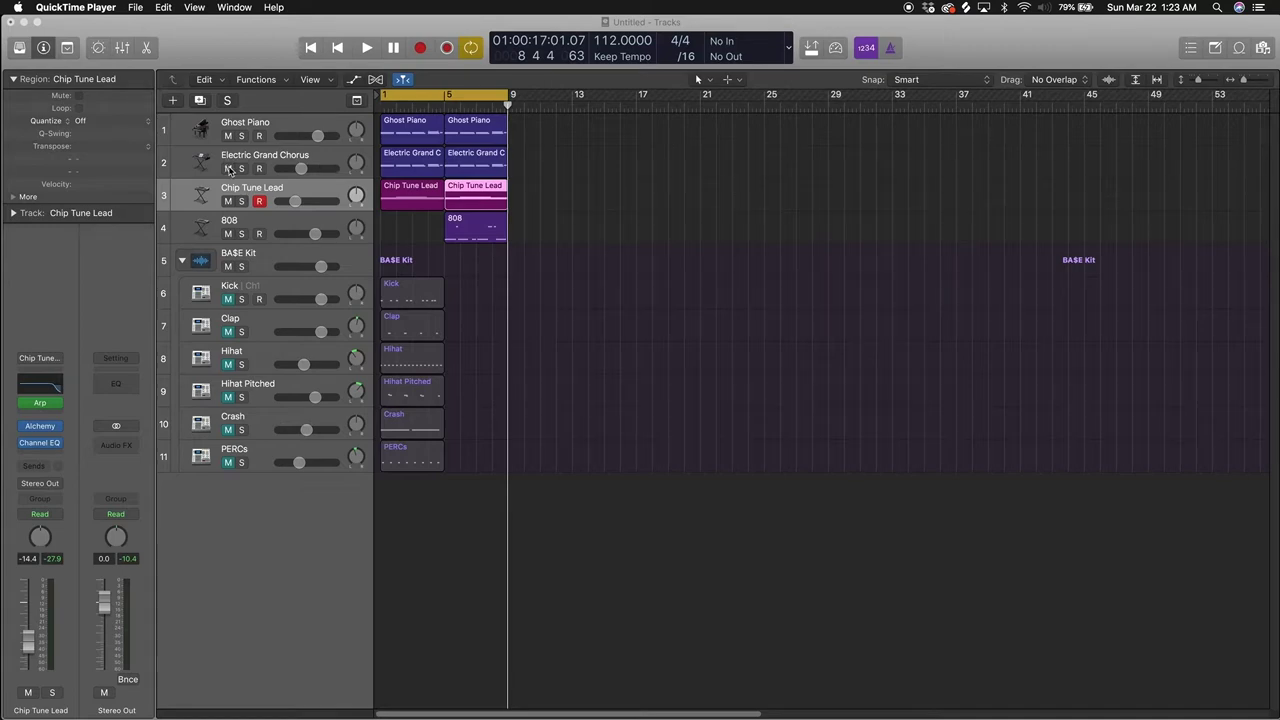
Step: Delete the Electric Grand Chorus region at bar 1 and raise that track's volume to -7.2 dB during playback
left_click(416, 158)
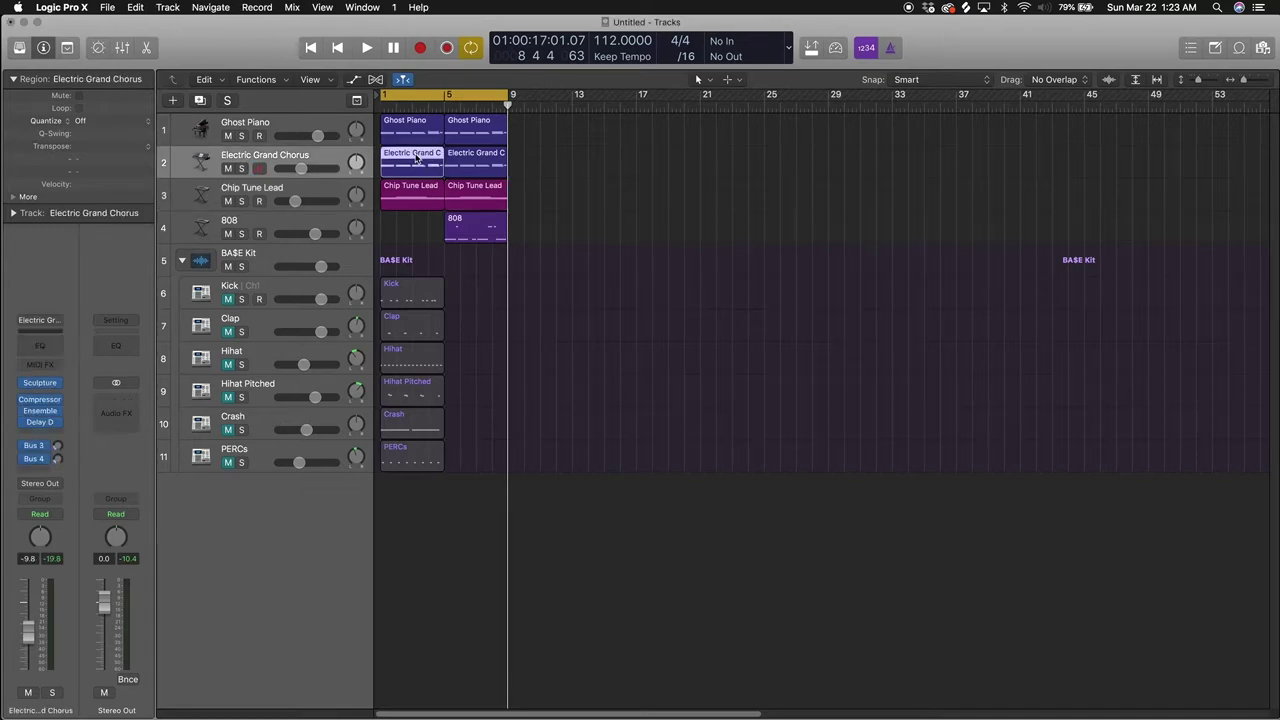
key("Delete")
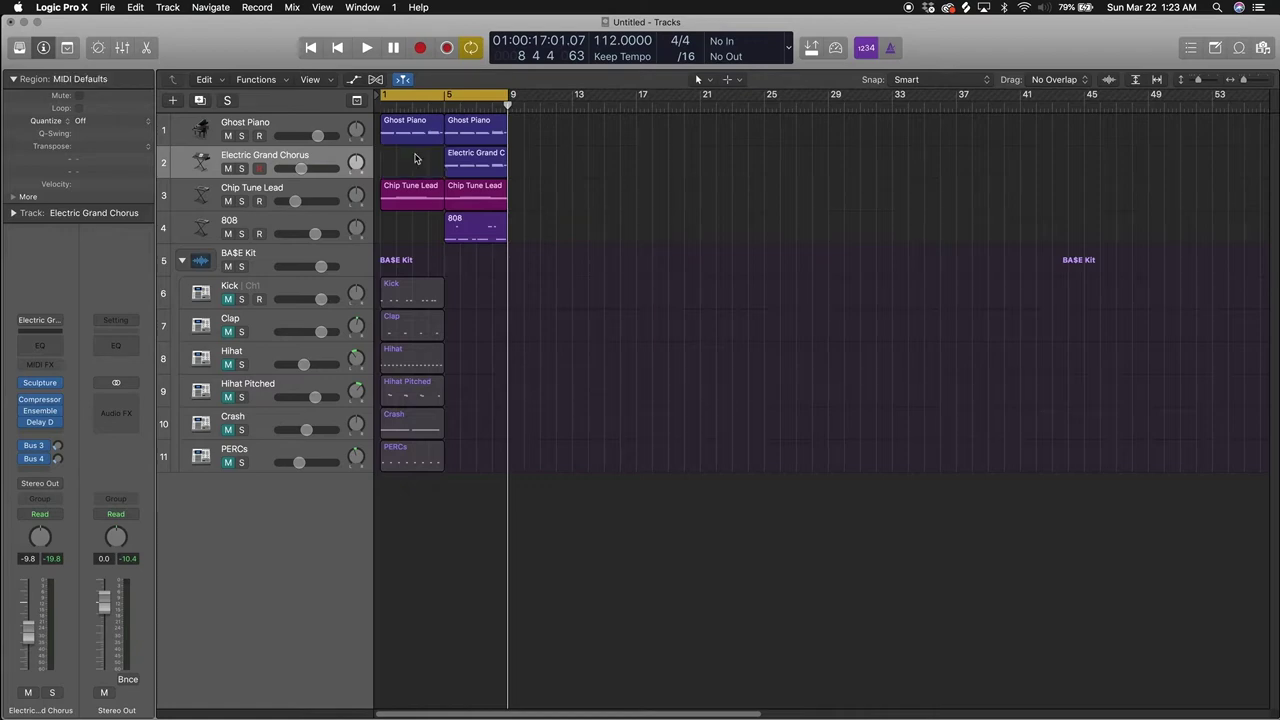
key("space")
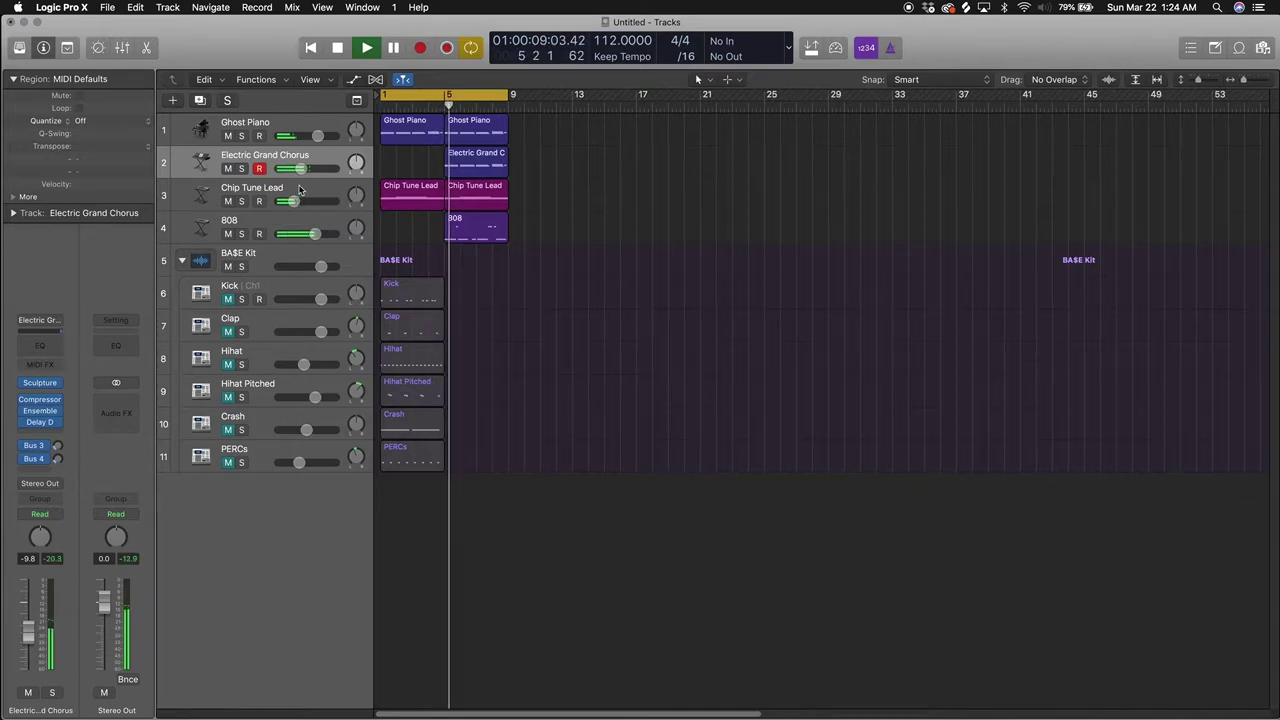
left_click_drag(306, 172, 310, 172)
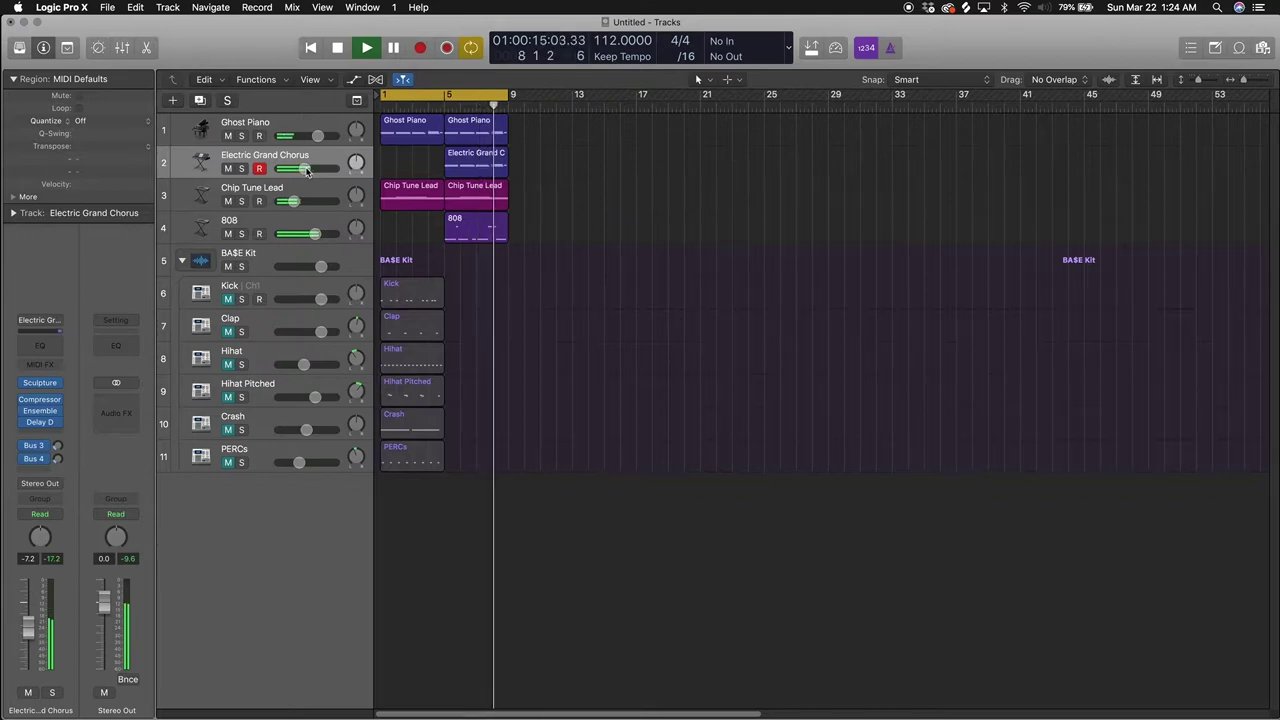
key("space")
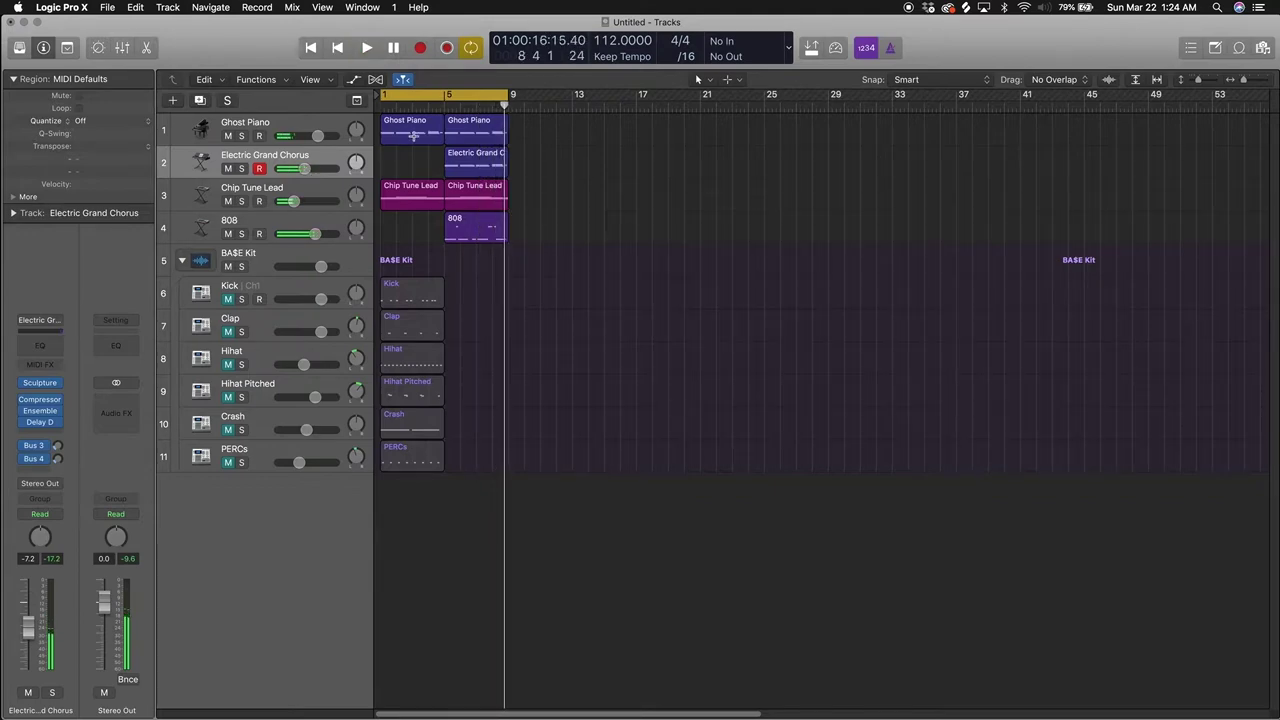
Step: Set the cycle range to bars 9–25 and fill it with four repeats of the Ghost Piano and Electric Grand Chorus regions
left_click_drag(471, 91, 566, 94)
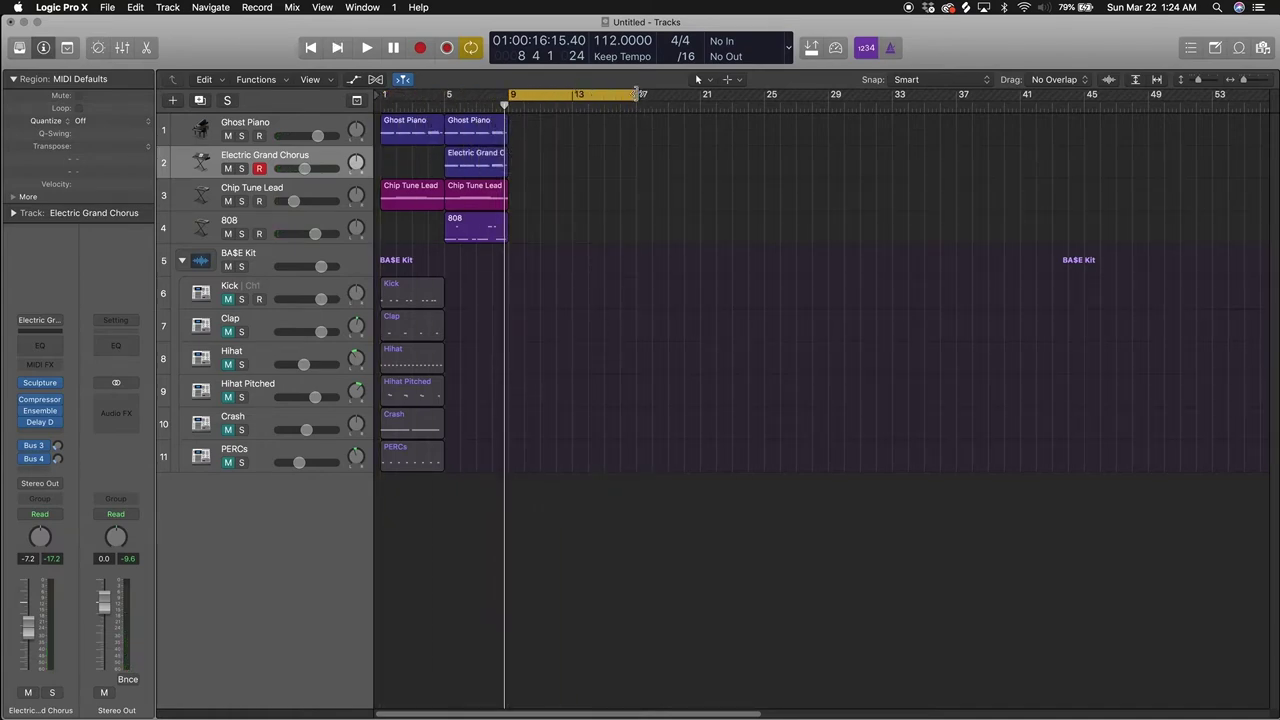
left_click_drag(636, 93, 764, 116)
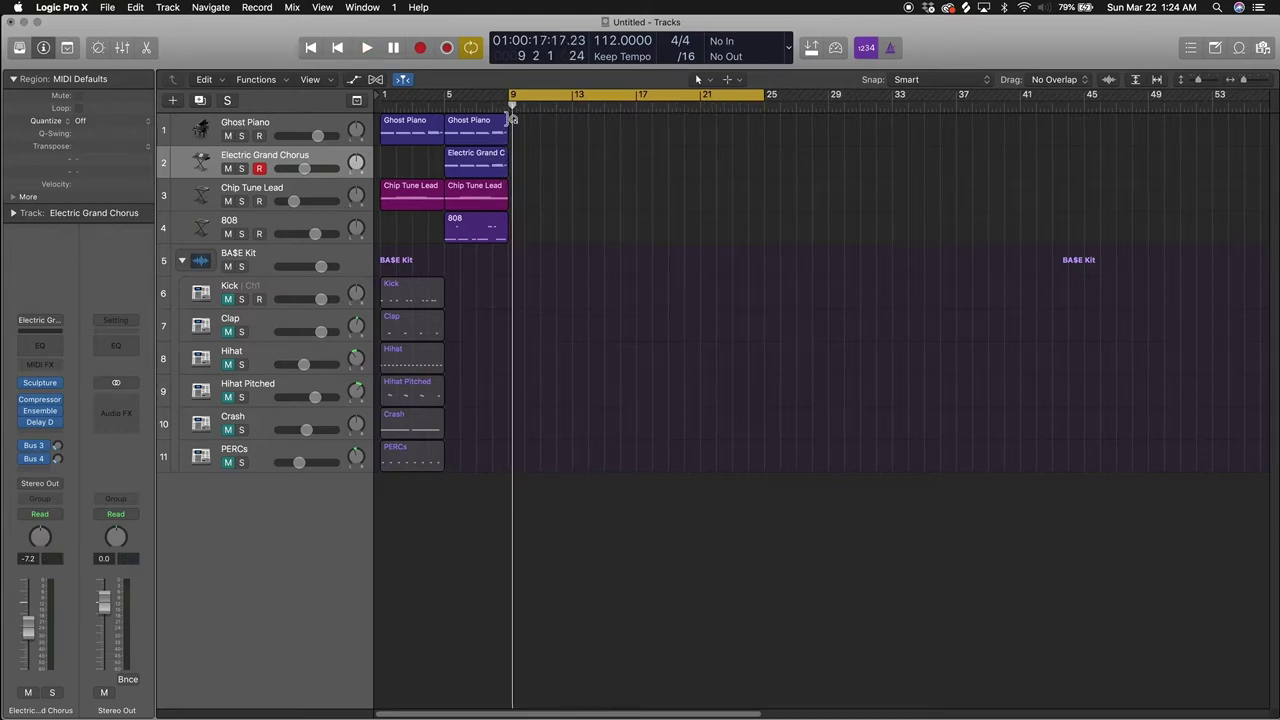
left_click_drag(490, 165, 482, 158)
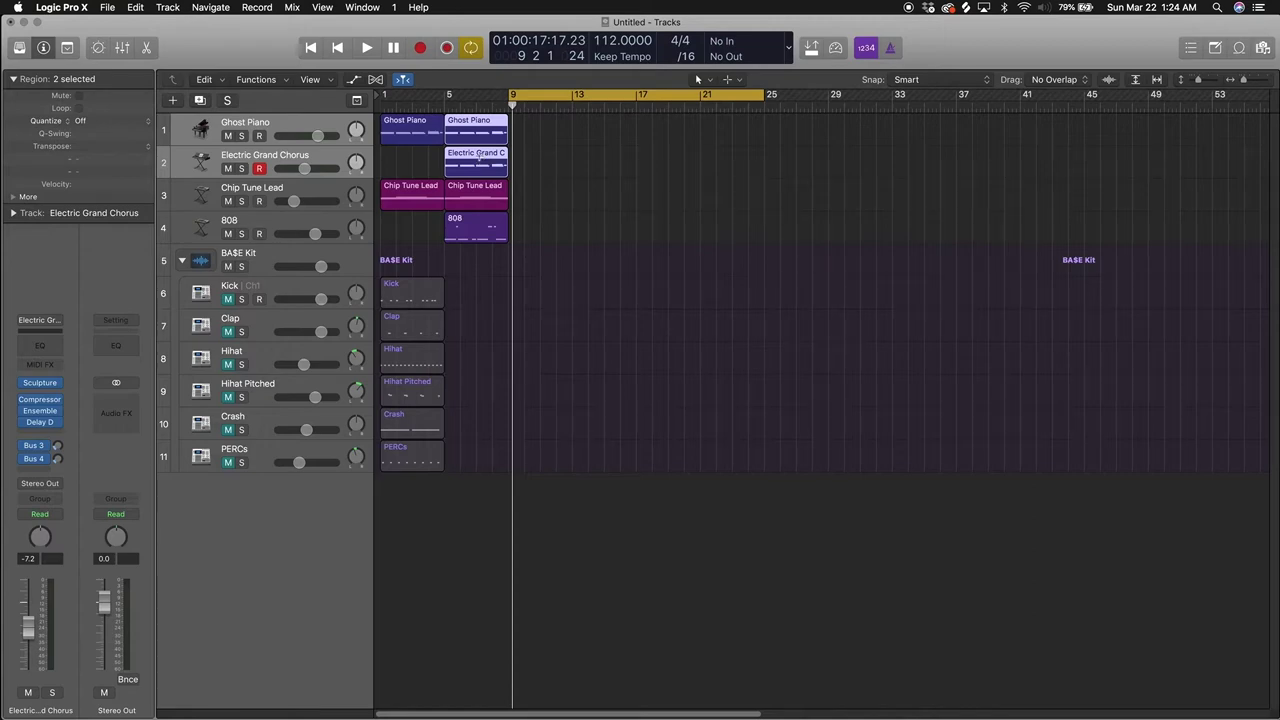
key("super+r")
key("super+r")
key("super+r")
key("super+r")
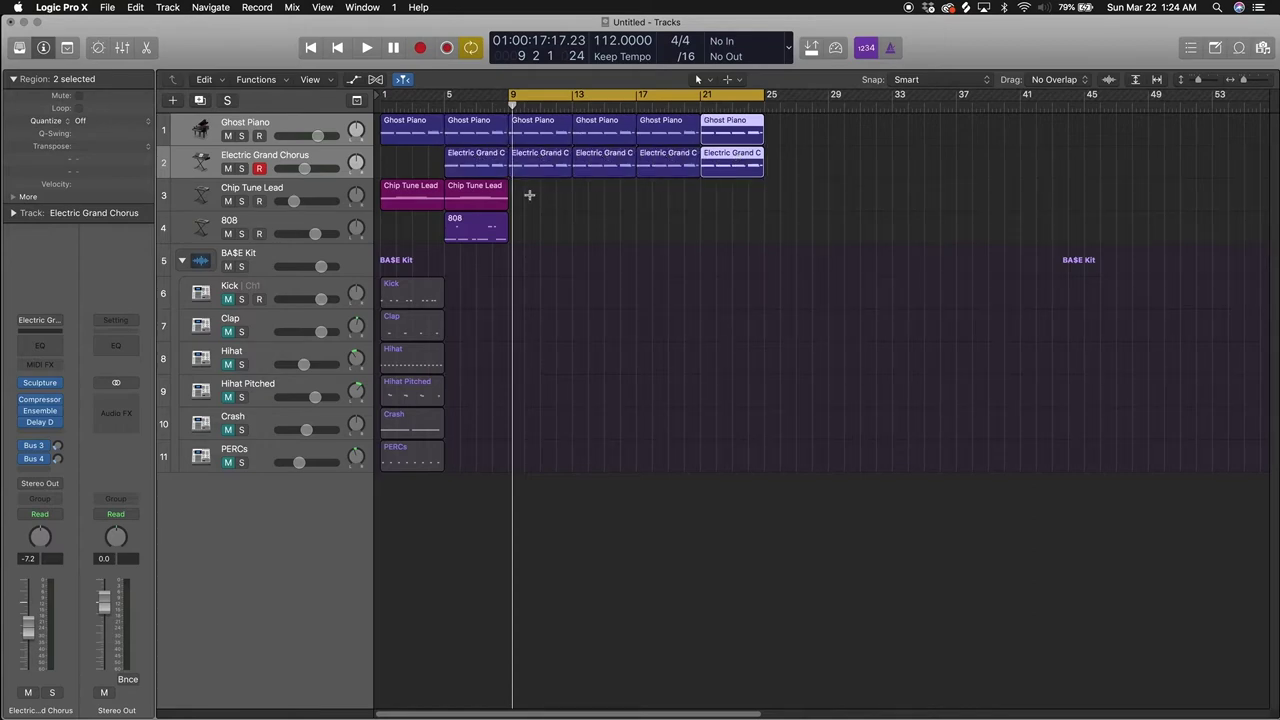
Step: Repeat the 808 region at bar 5 four times so the part runs to bar 25
key("space")
key("space")
left_click(476, 193)
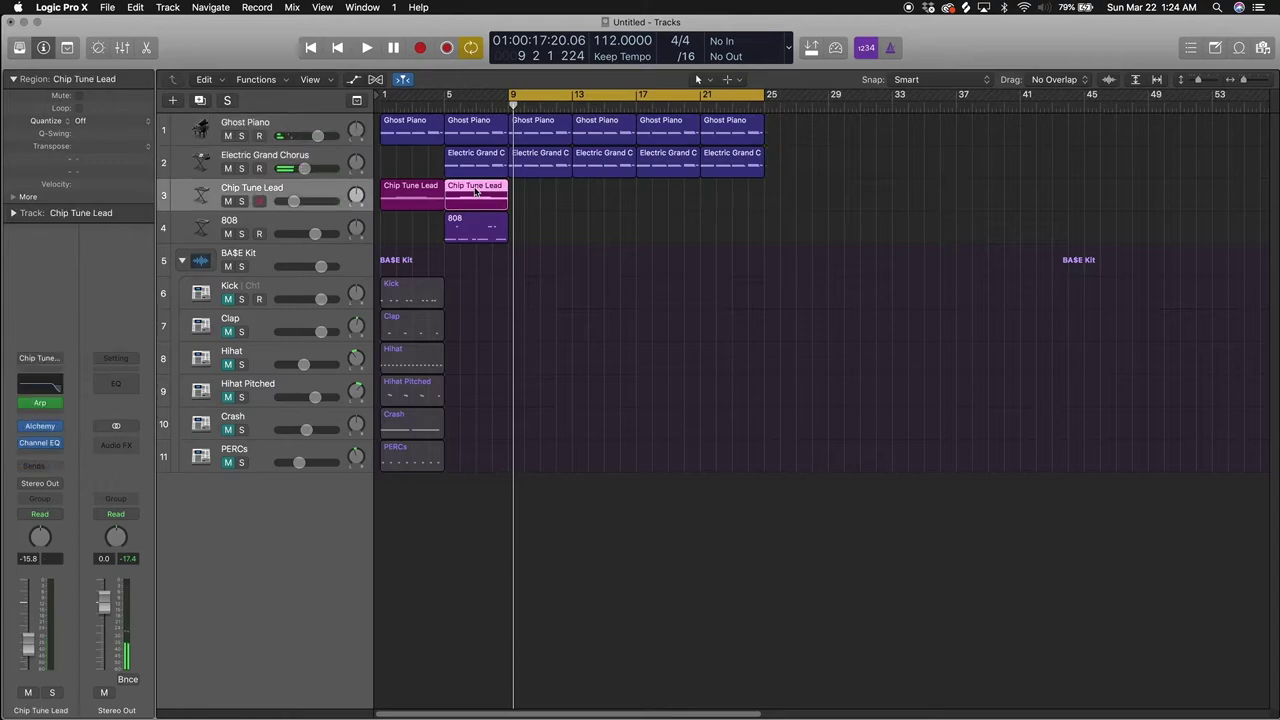
left_click(463, 221)
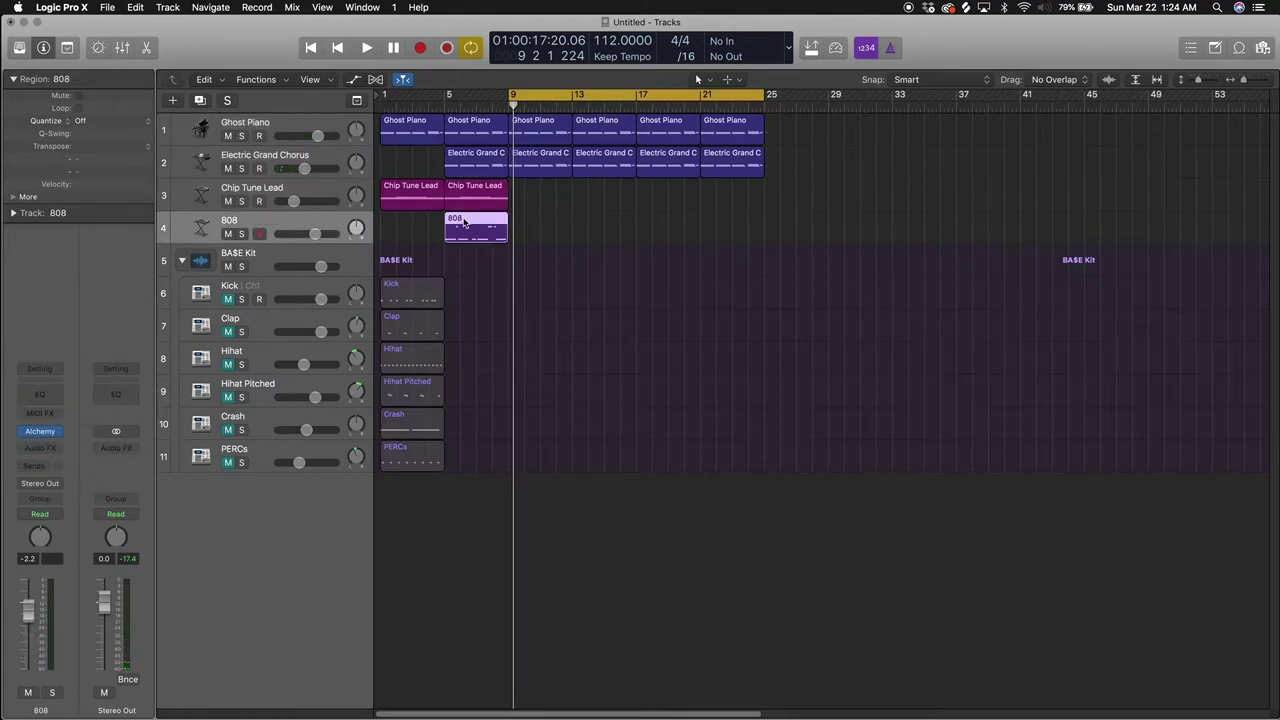
key("super+r")
key("super+r")
key("super+r")
key("super+r")
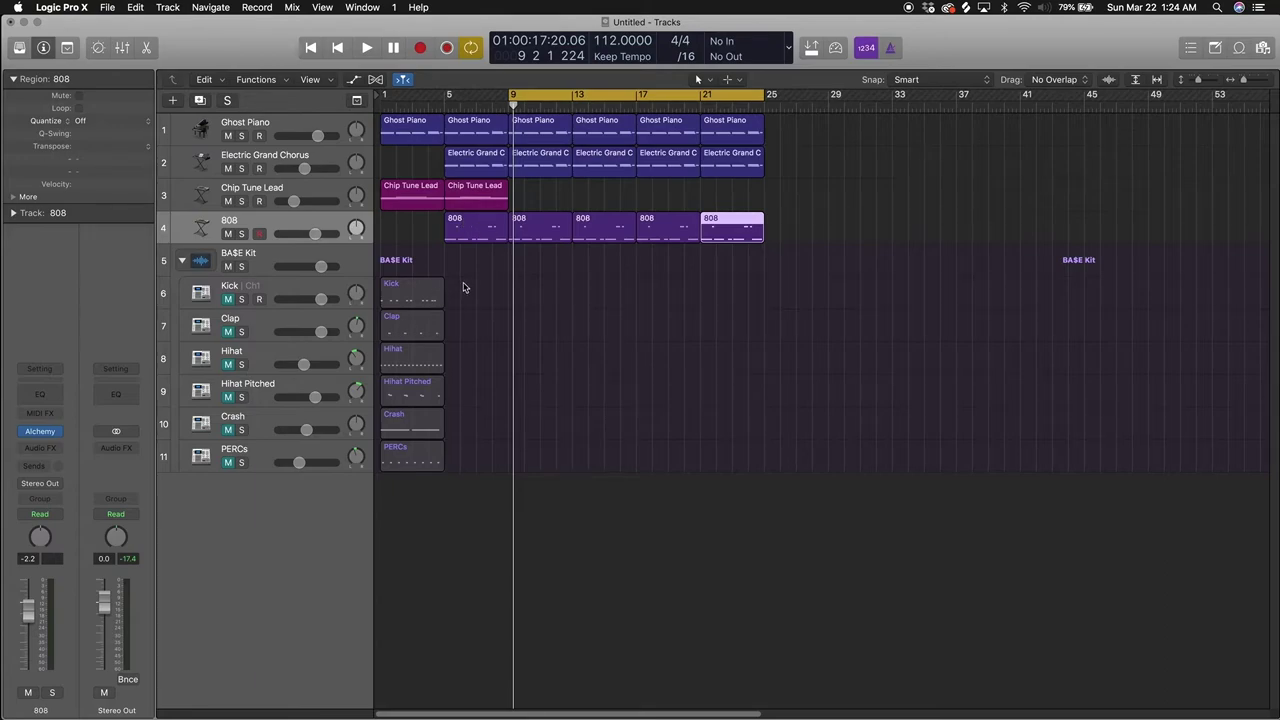
Step: Move all six BA$E Kit drum regions together to start at bar 9 and deselect them
left_click_drag(463, 287, 382, 472)
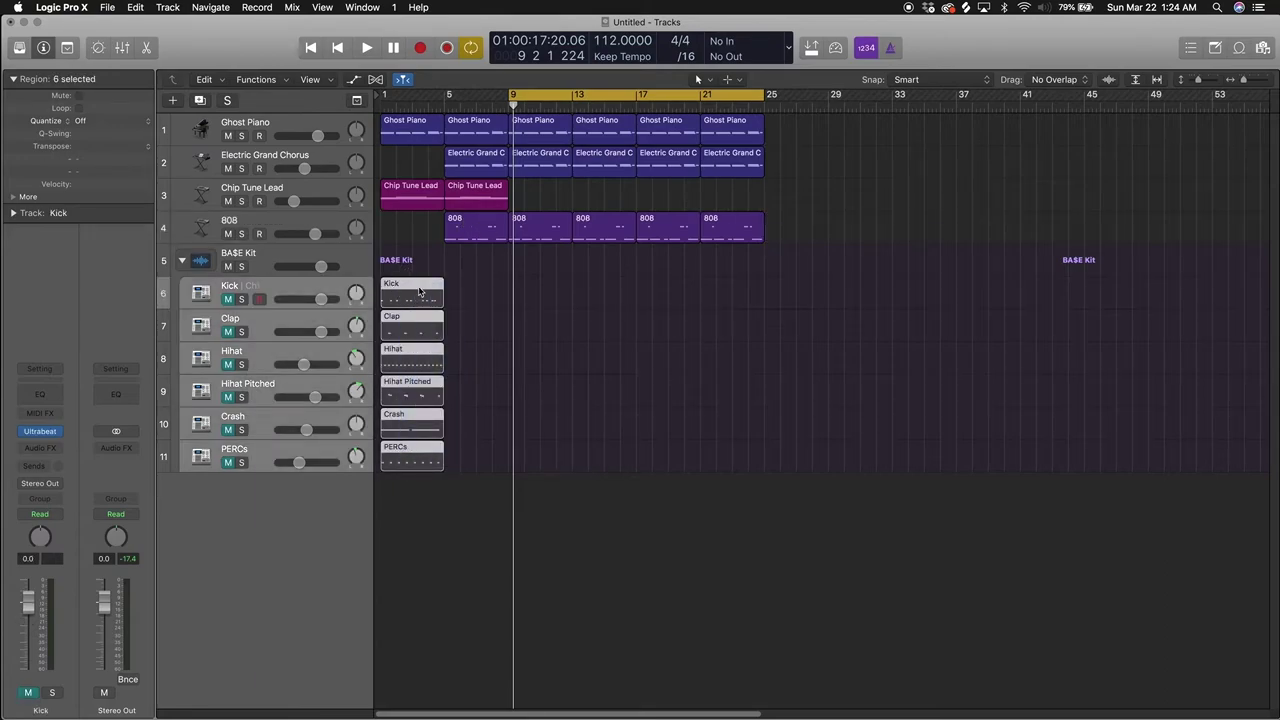
left_click_drag(419, 291, 521, 297)
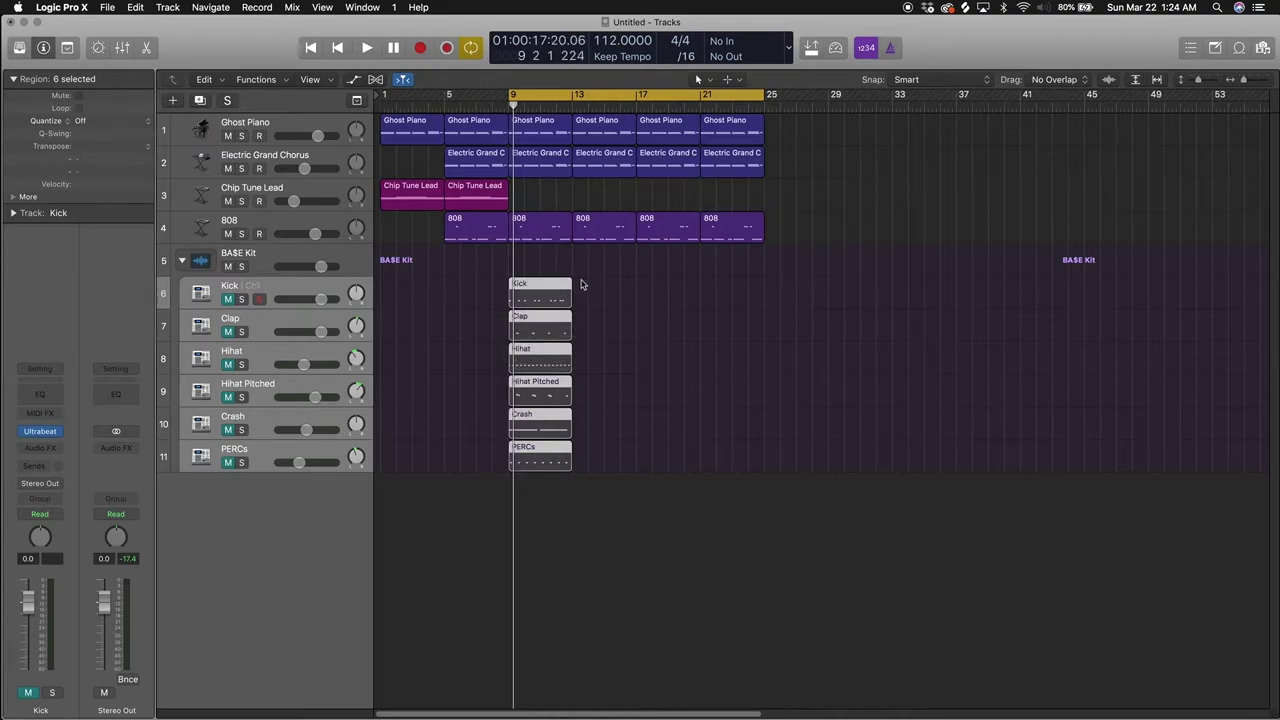
left_click(580, 288)
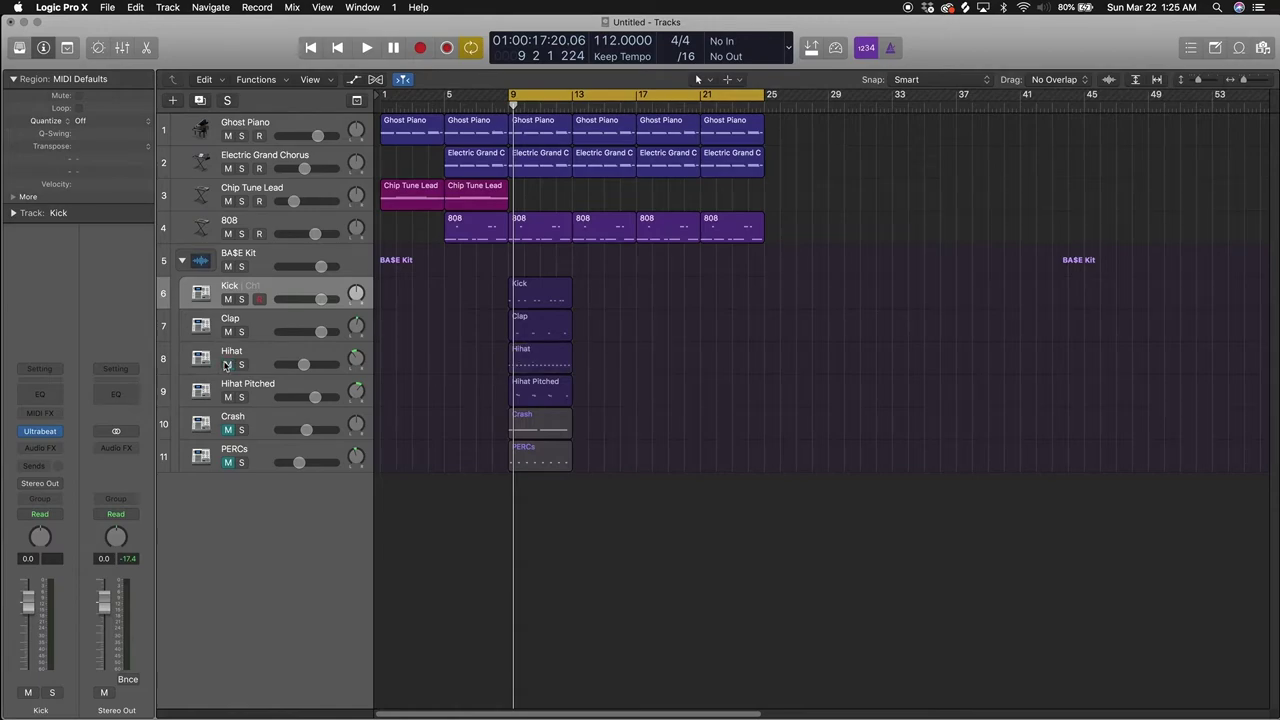
Step: Repeat the Kick and Clap regions at bar 9 three times so both parts run to bar 25
left_click_drag(580, 280, 560, 365)
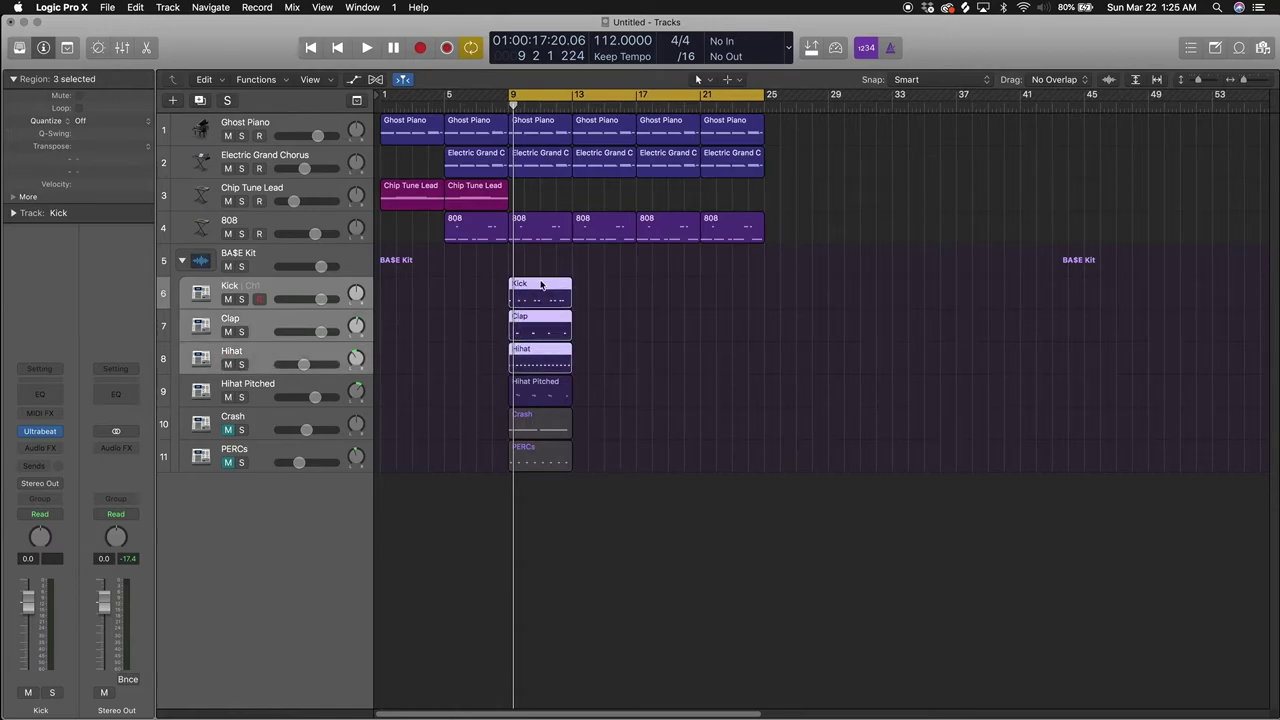
left_click(577, 285)
left_click(540, 326, "shift")
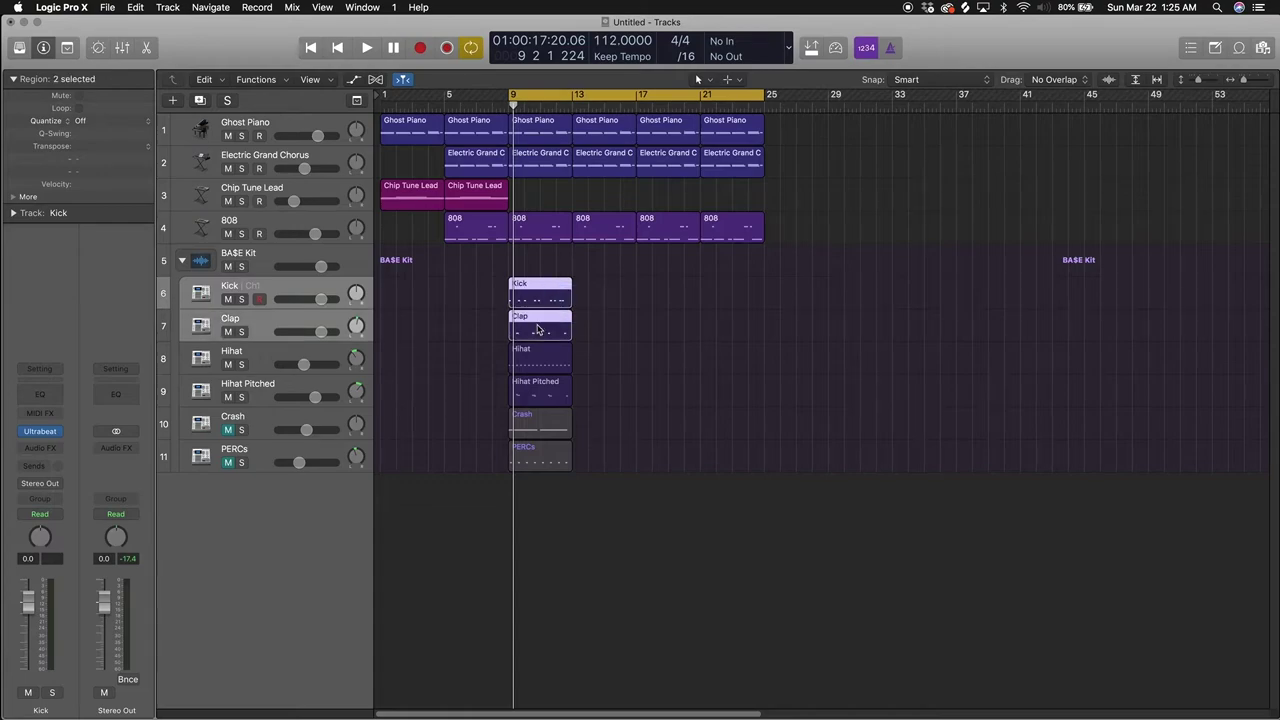
key("super+r")
key("super+r")
key("super+r")
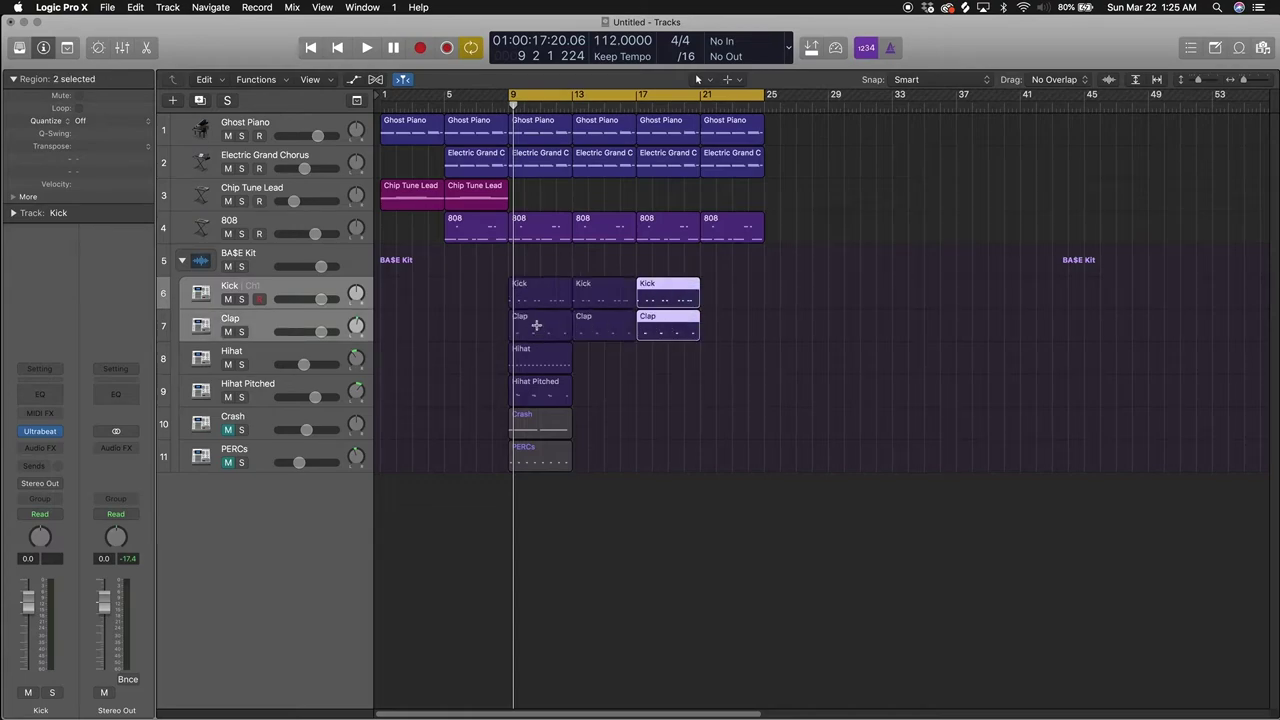
left_click(696, 359)
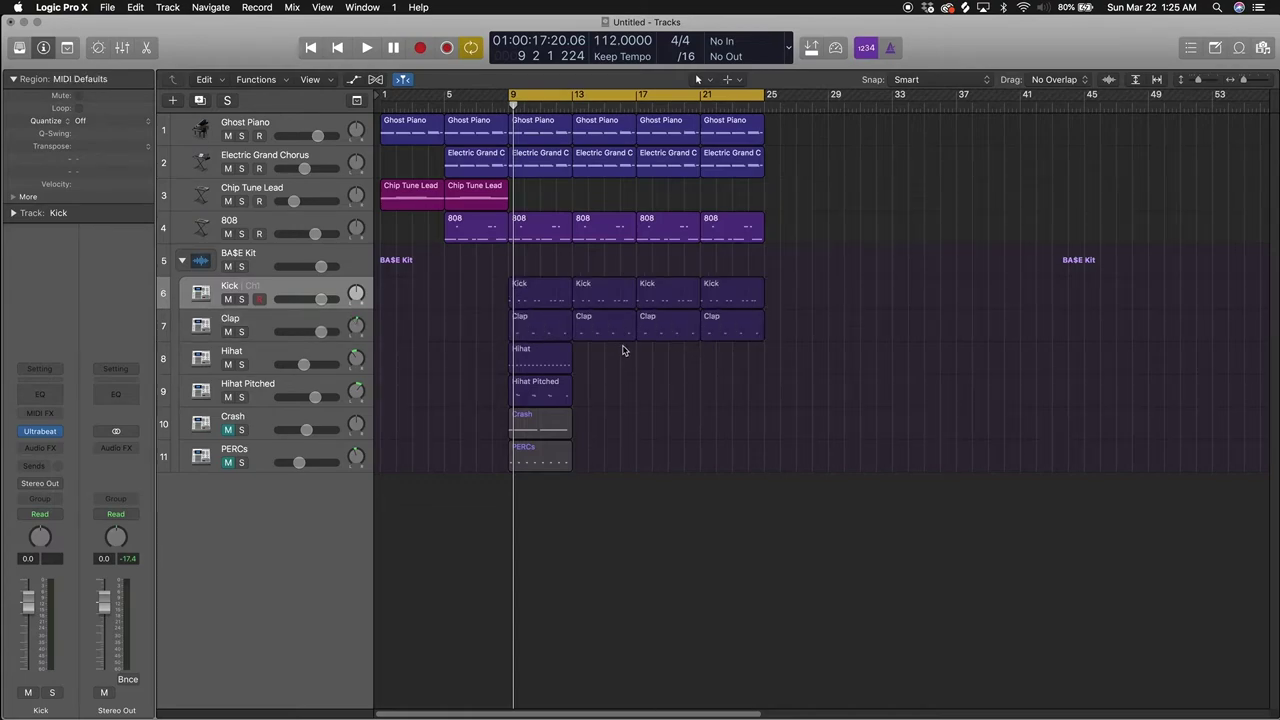
Step: Trim the Kick and Clap regions at bar 13 to end at bar 16 and those at bar 21 to end just after bar 24
left_click_drag(622, 350, 619, 302)
mouse_move(767, 285)
left_mouse_down()
mouse_move(757, 327)
mouse_move(751, 303)
left_mouse_up()
key("space")
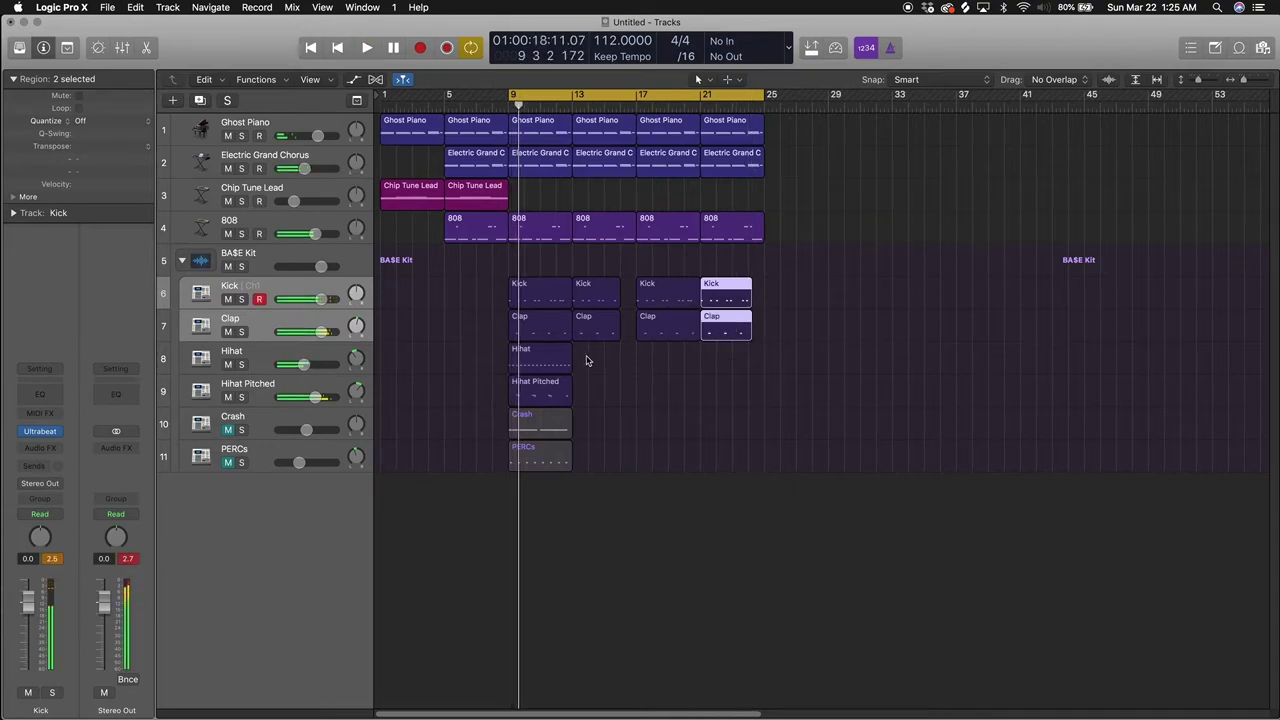
Step: Move the Hihat region to bar 17 with a repeat at bar 21, and repeat the Hihat Pitched region at bar 13
left_click_drag(528, 350, 656, 352)
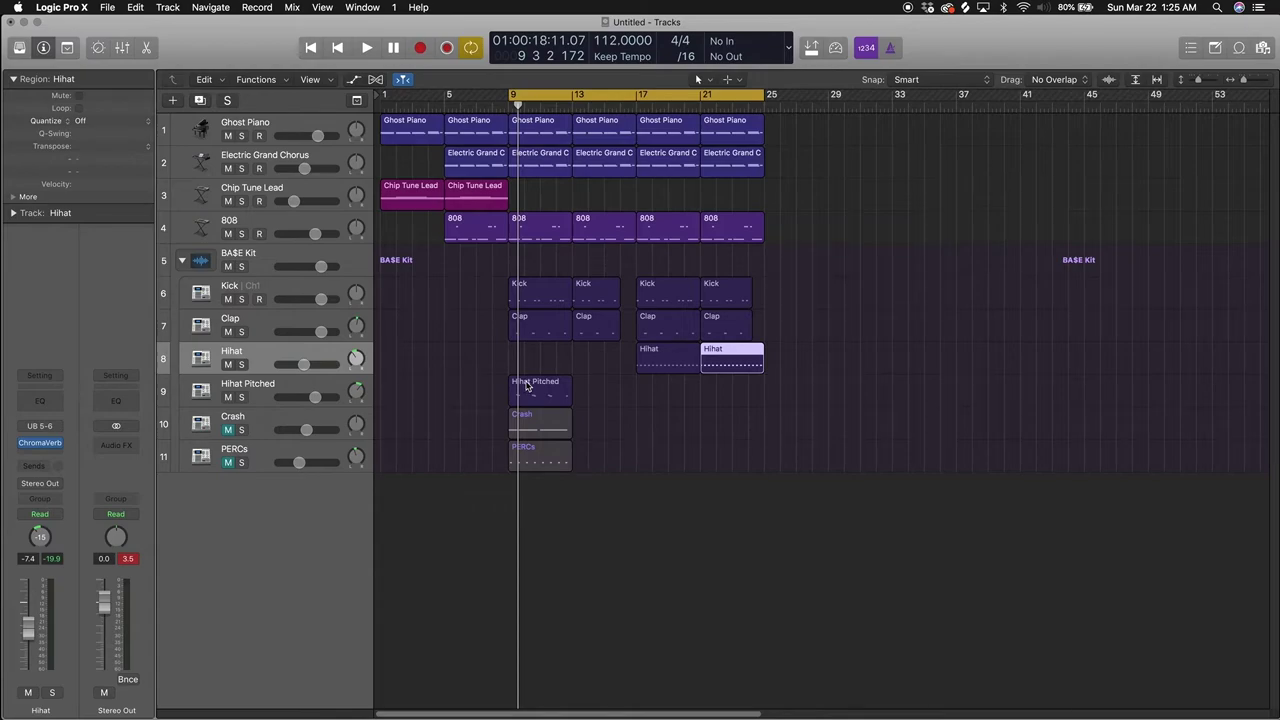
left_click_drag(527, 386, 527, 388)
key("super+r")
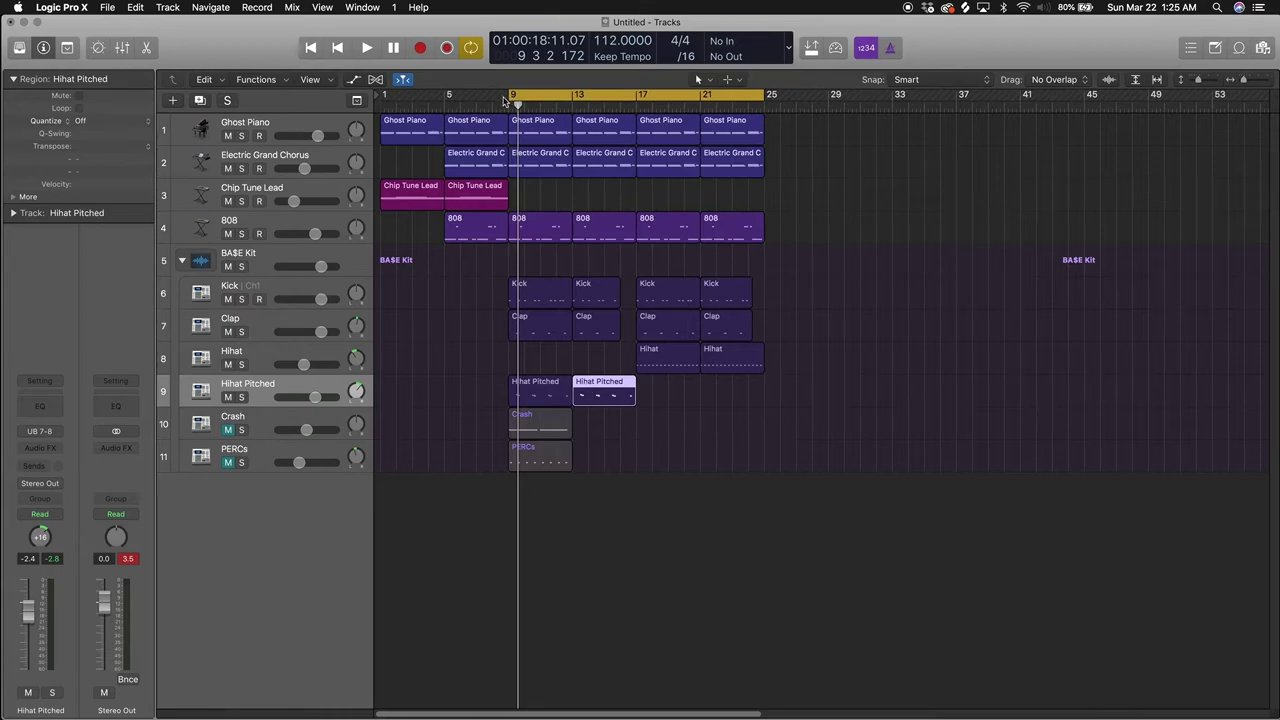
Step: Play the transition into bar 9 with the cycle starting at about bar 7, and unmute the Crash track
left_click_drag(508, 94, 481, 94)
key("space")
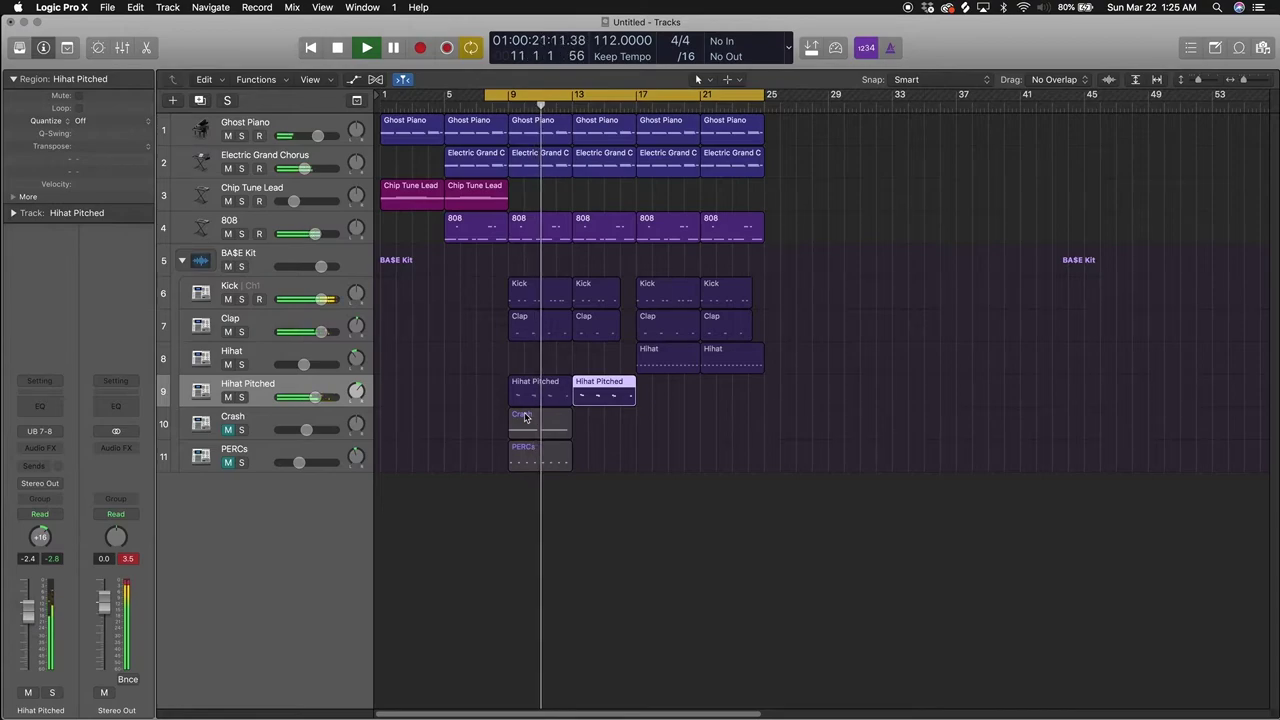
key("space")
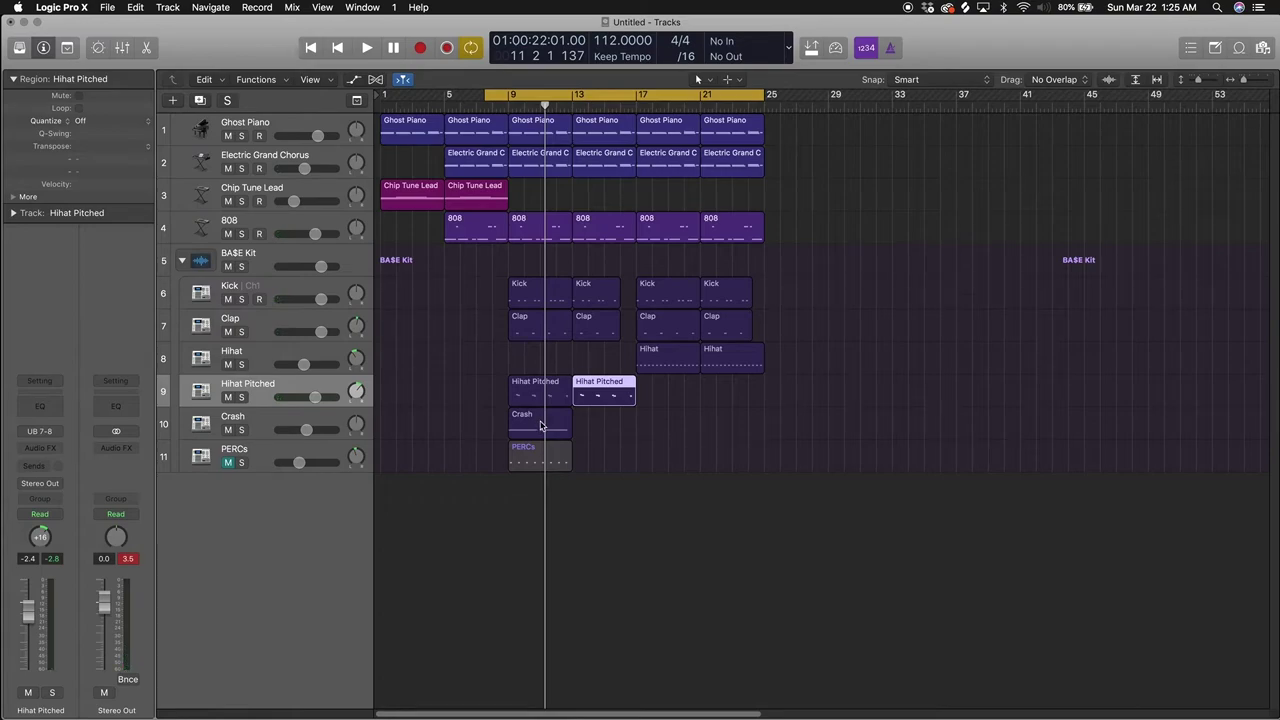
Step: Trim the Crash region at bar 9 to two bars and place a copy at bar 17
left_click_drag(538, 426, 644, 420)
key("space")
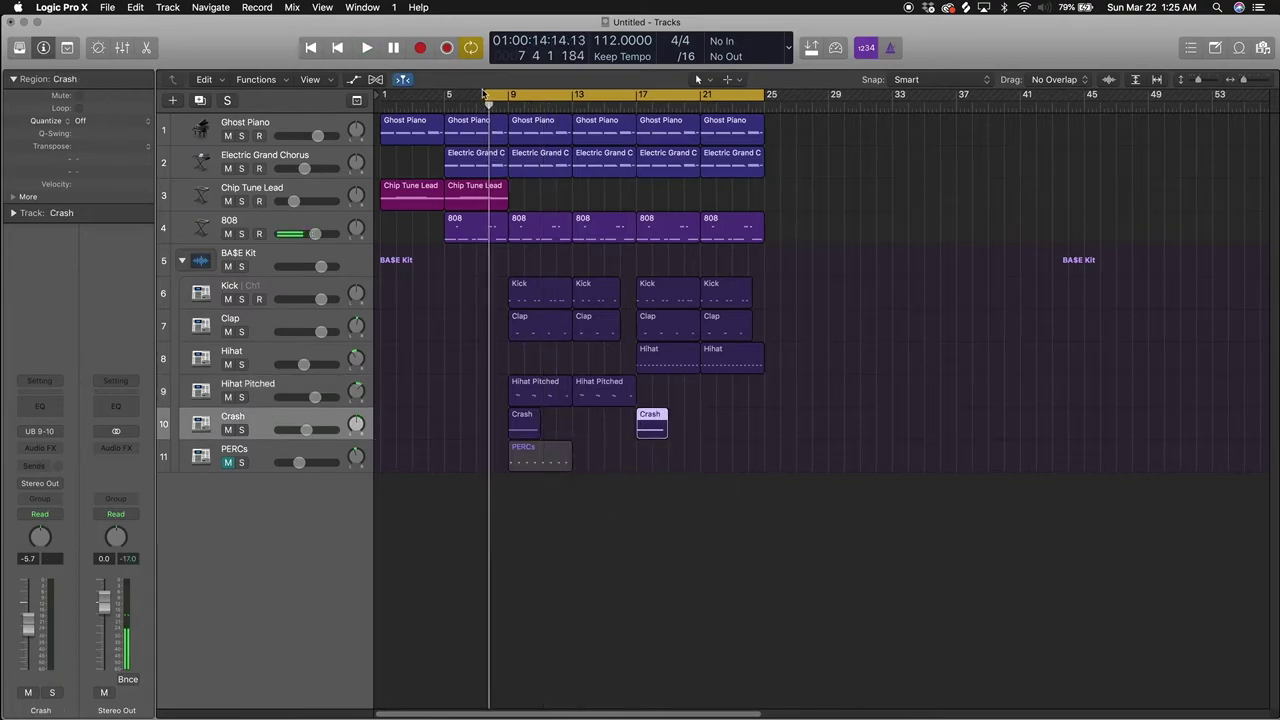
key("space")
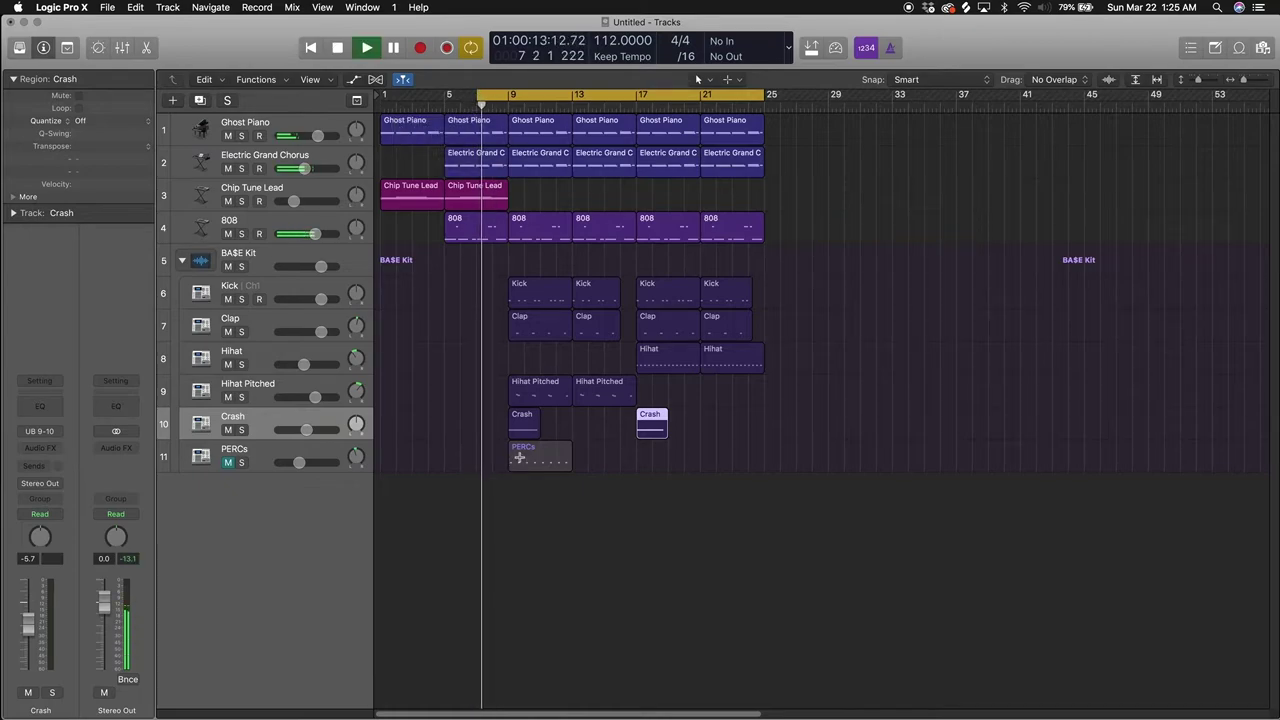
Step: Move the PERCs region to bar 25 and repeat the two Hihat Pitched regions to fill bars 17–25
left_click(519, 450)
left_click_drag(519, 450, 781, 459)
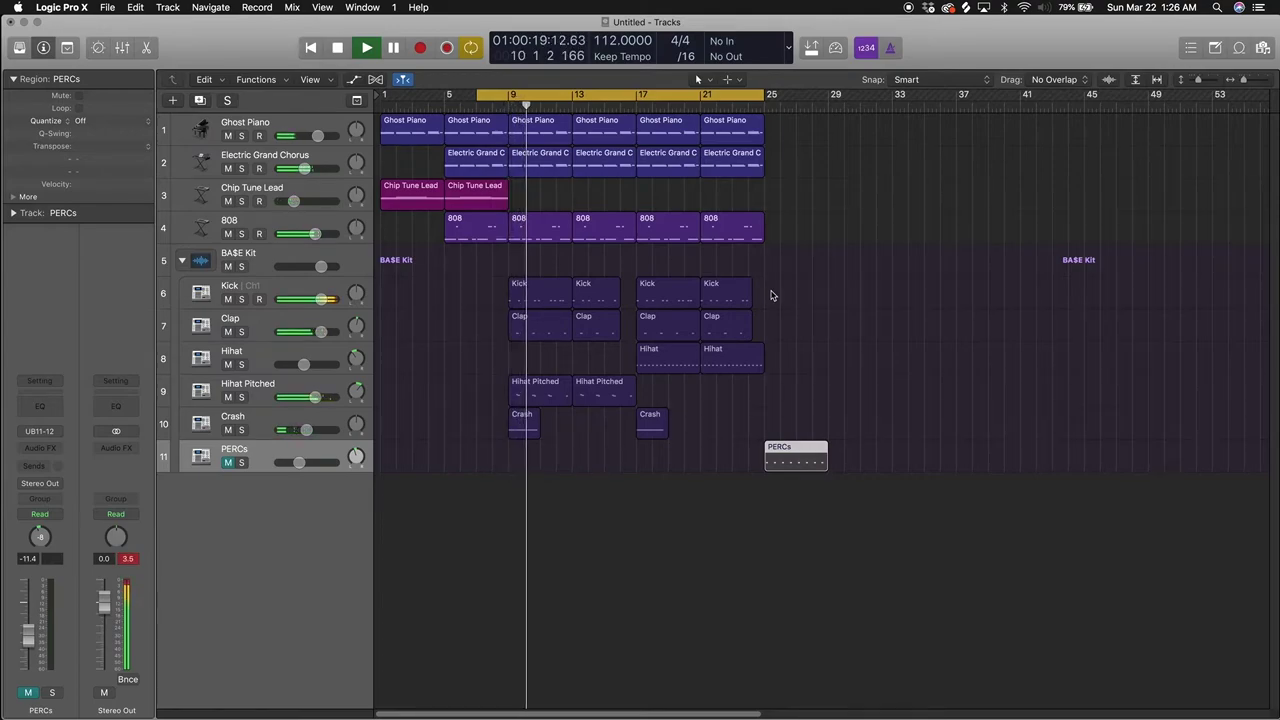
left_click_drag(637, 389, 566, 392)
key("super+r")
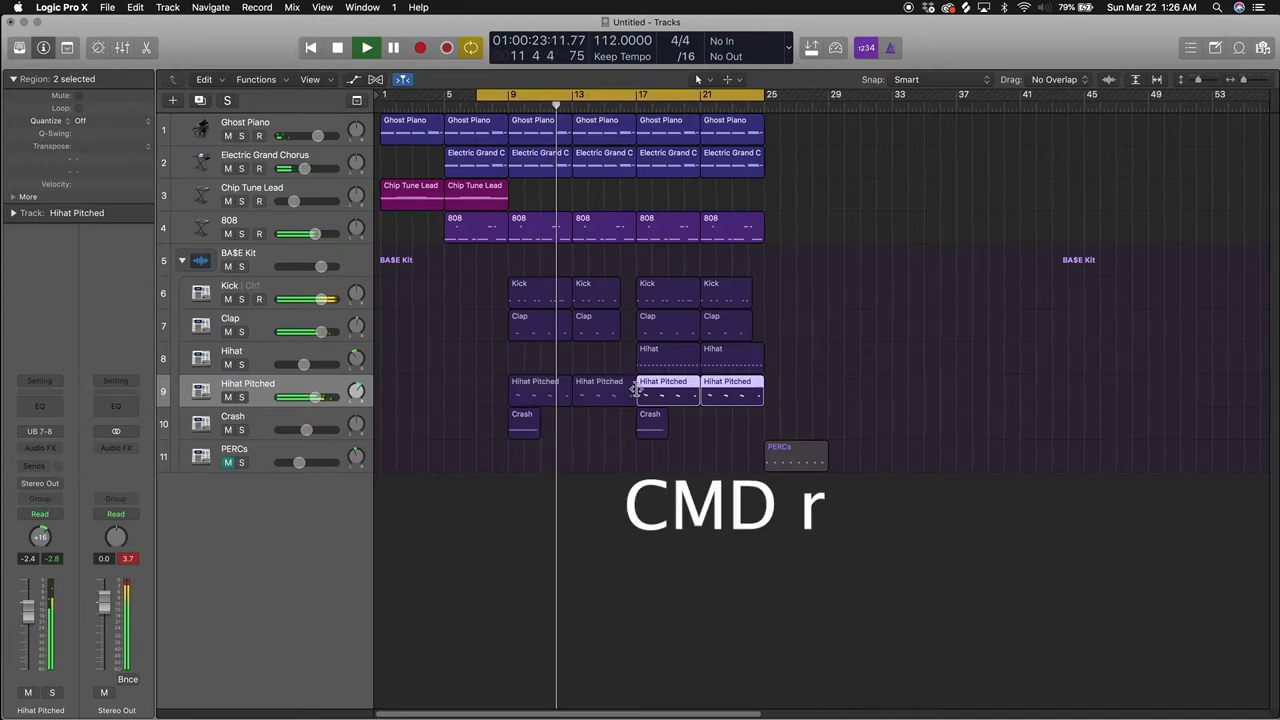
left_click(621, 417)
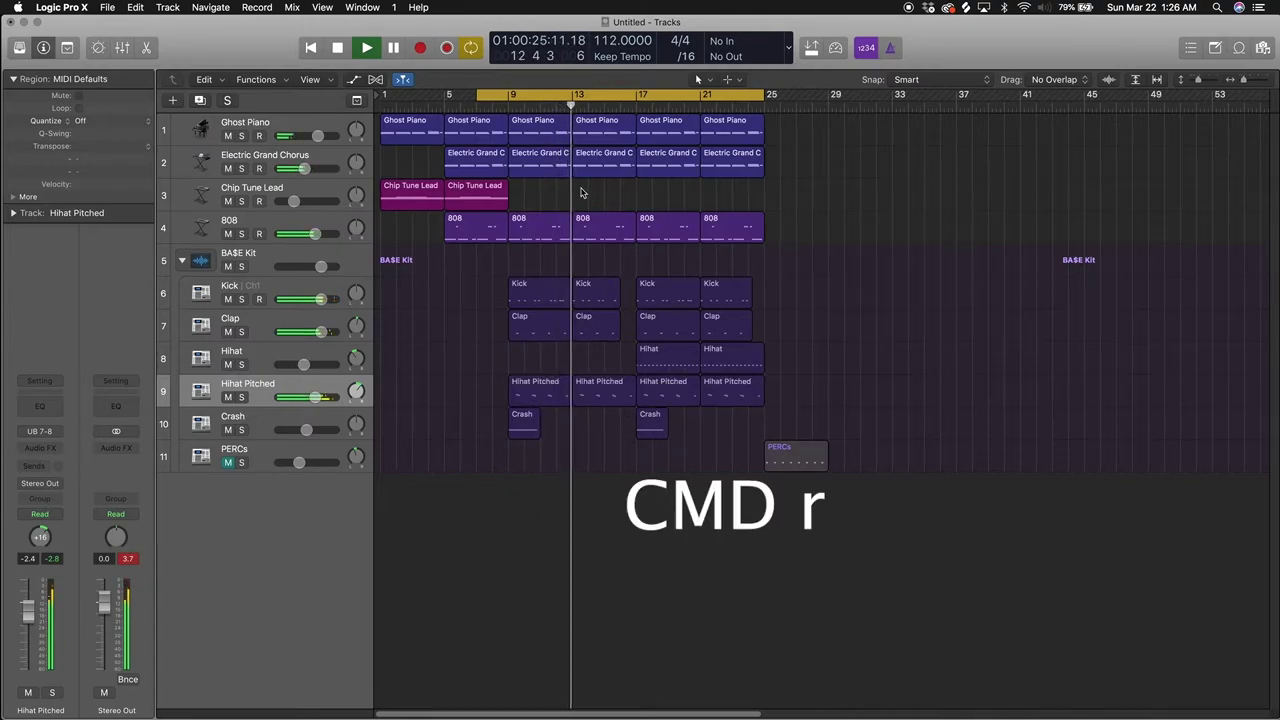
Step: Extend the cycle range back to bar 1 and listen to the arrangement up to bar 25
left_click(493, 198)
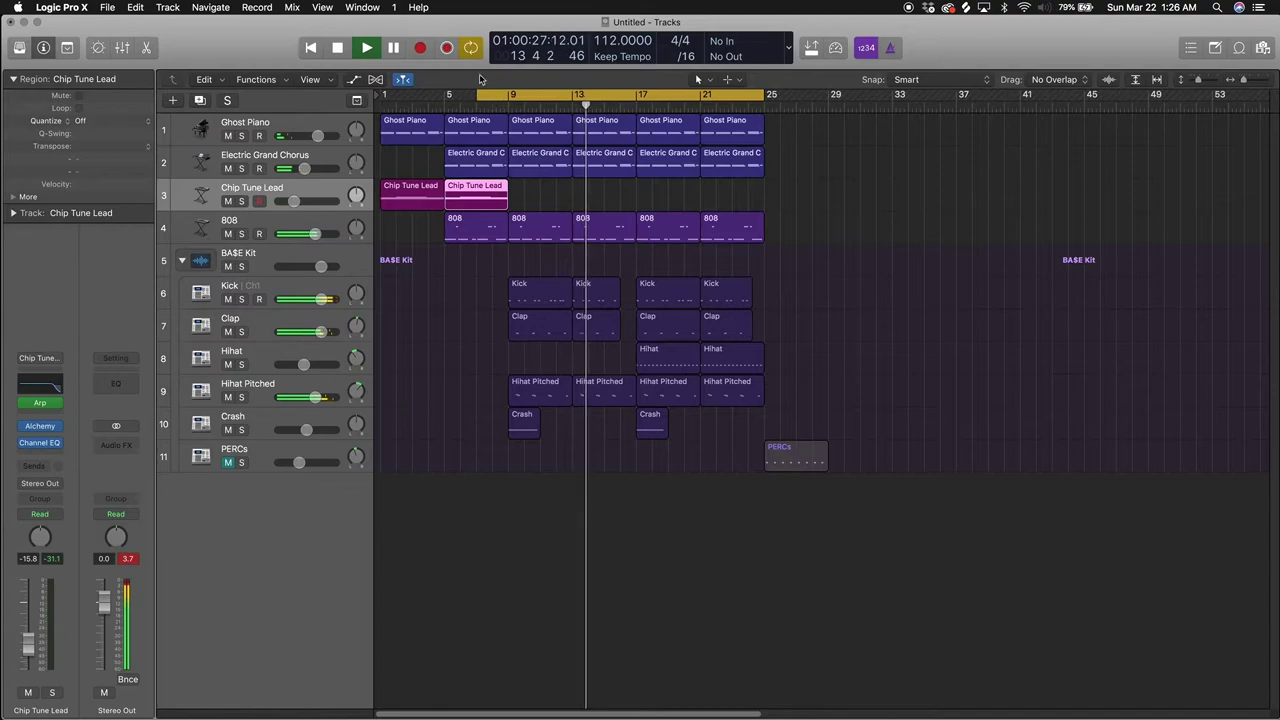
left_click_drag(473, 94, 384, 94)
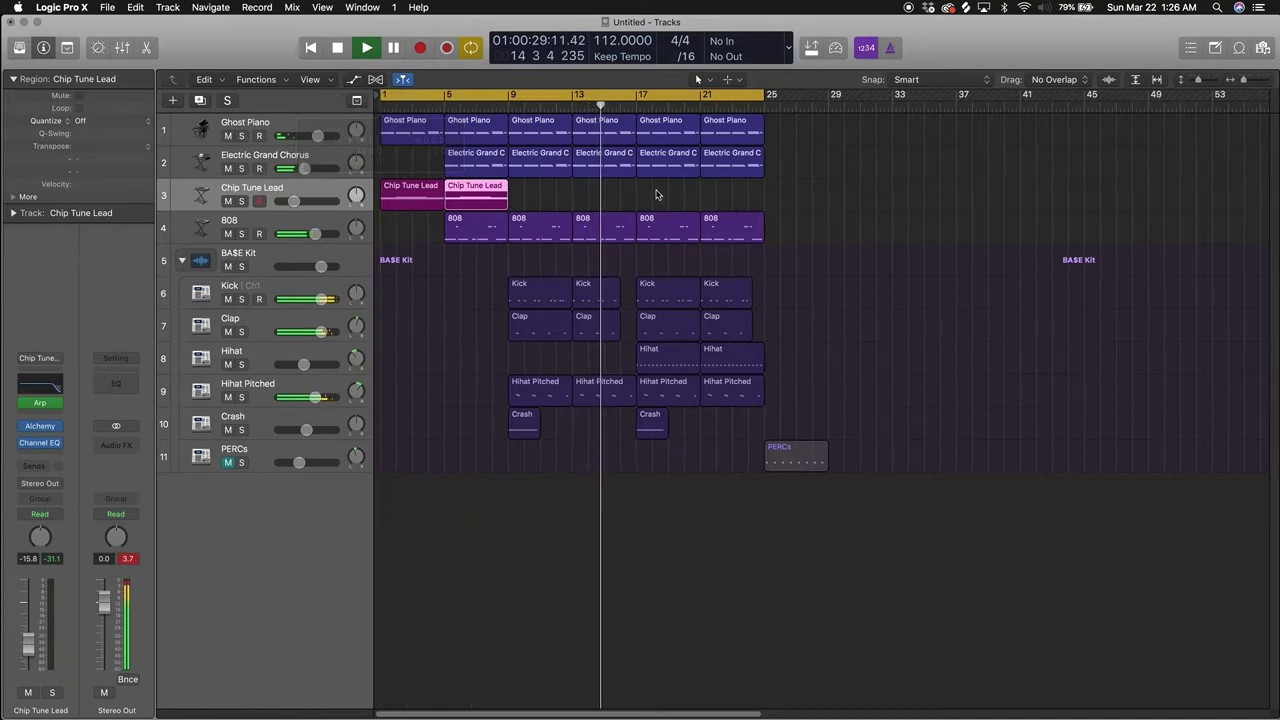
left_click(685, 192)
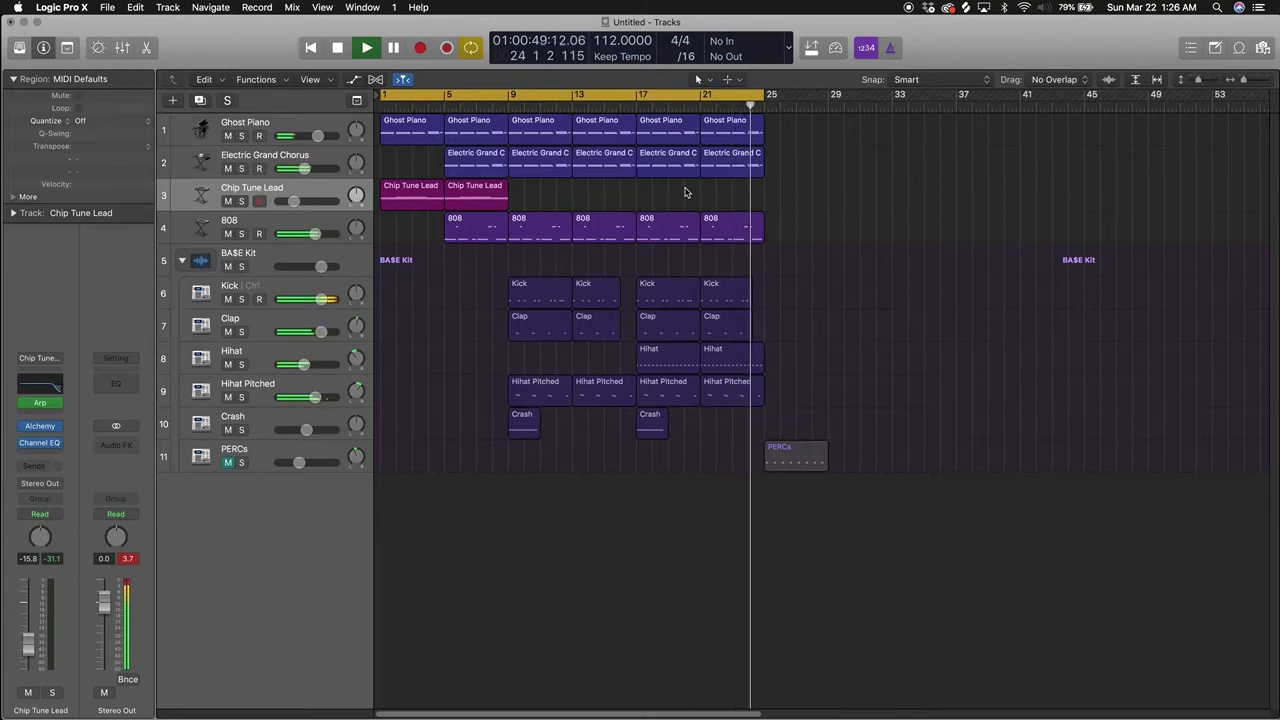
key("space")
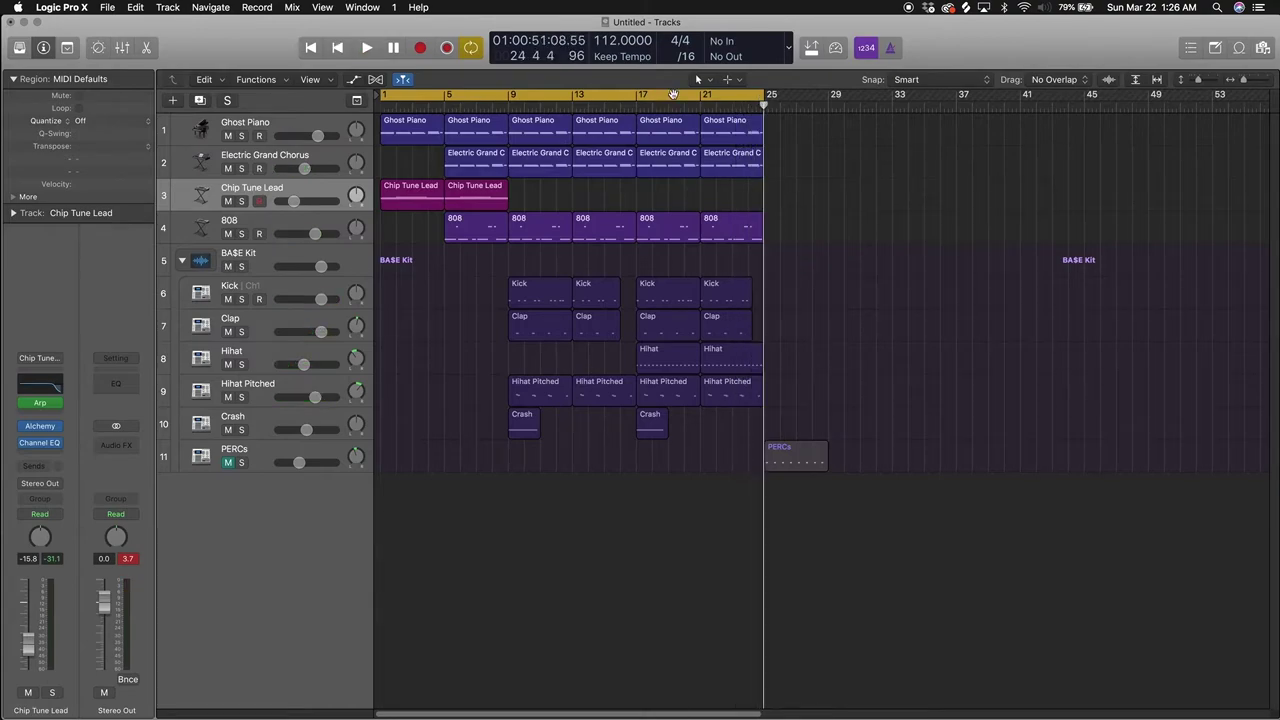
Step: Set the cycle range to bars 25–33 and fill it with repeats of the Ghost Piano and Electric Grand Chorus regions
left_click_drag(673, 94, 1046, 128)
left_click_drag(1144, 94, 892, 120)
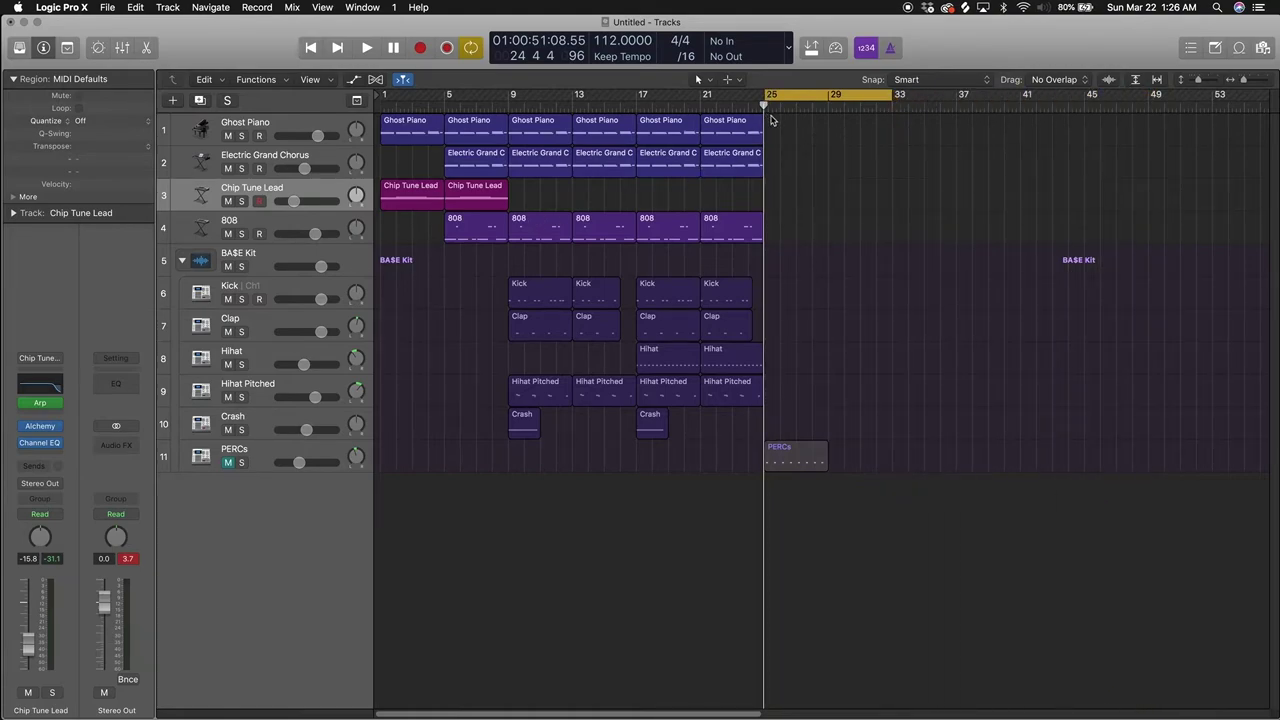
left_click_drag(770, 127, 668, 187)
key("super+r")
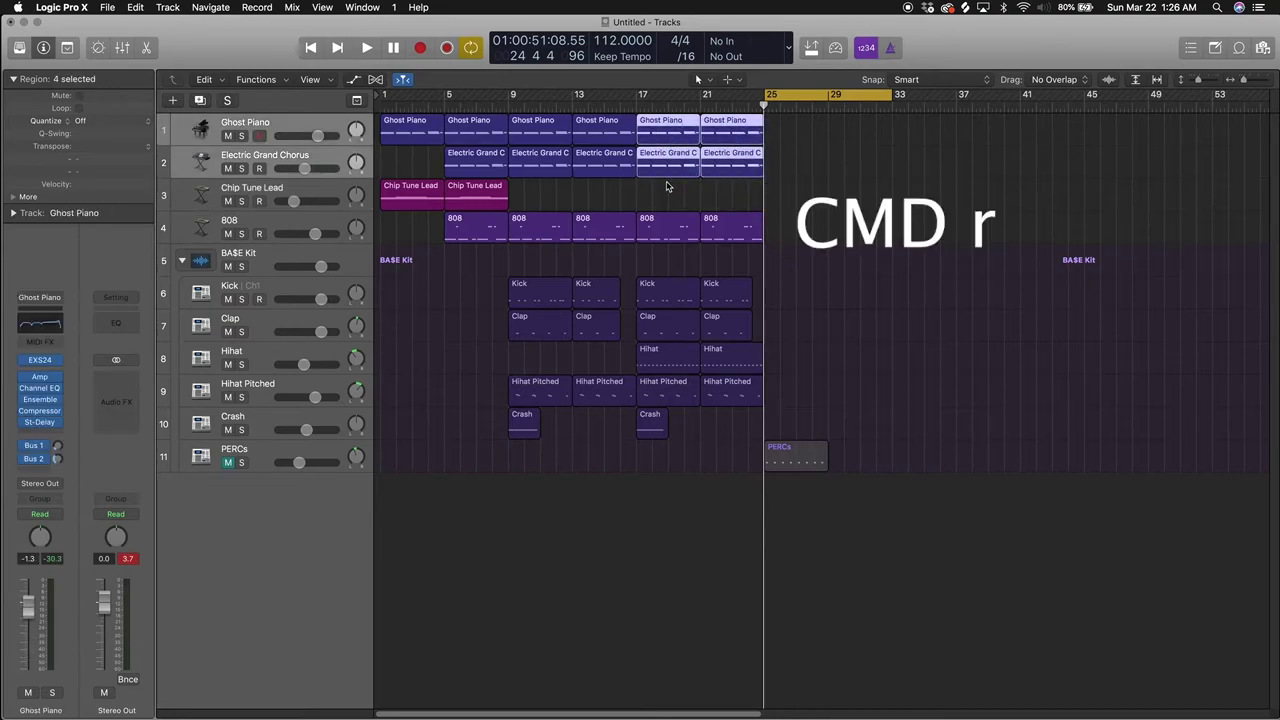
Step: Copy two Chip Tune Lead regions and two 808 regions into bars 25–33
left_click(477, 196)
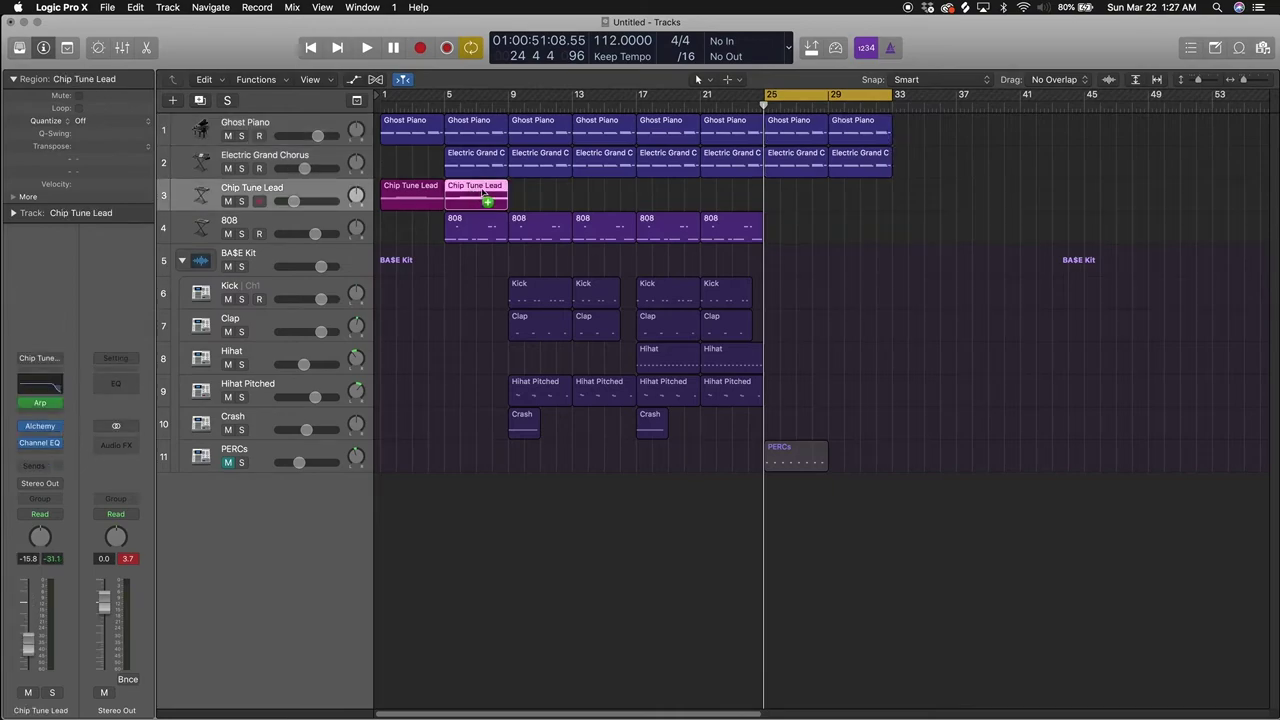
left_click_drag(484, 193, 853, 195)
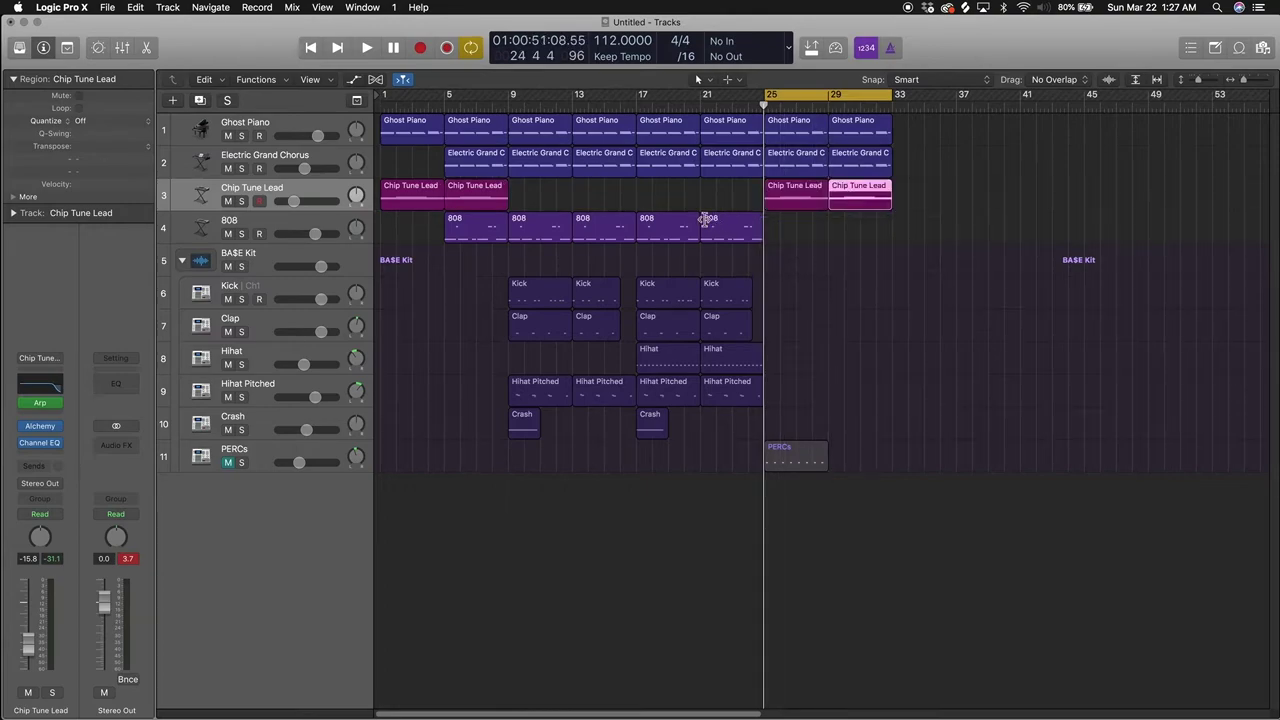
left_click(720, 229)
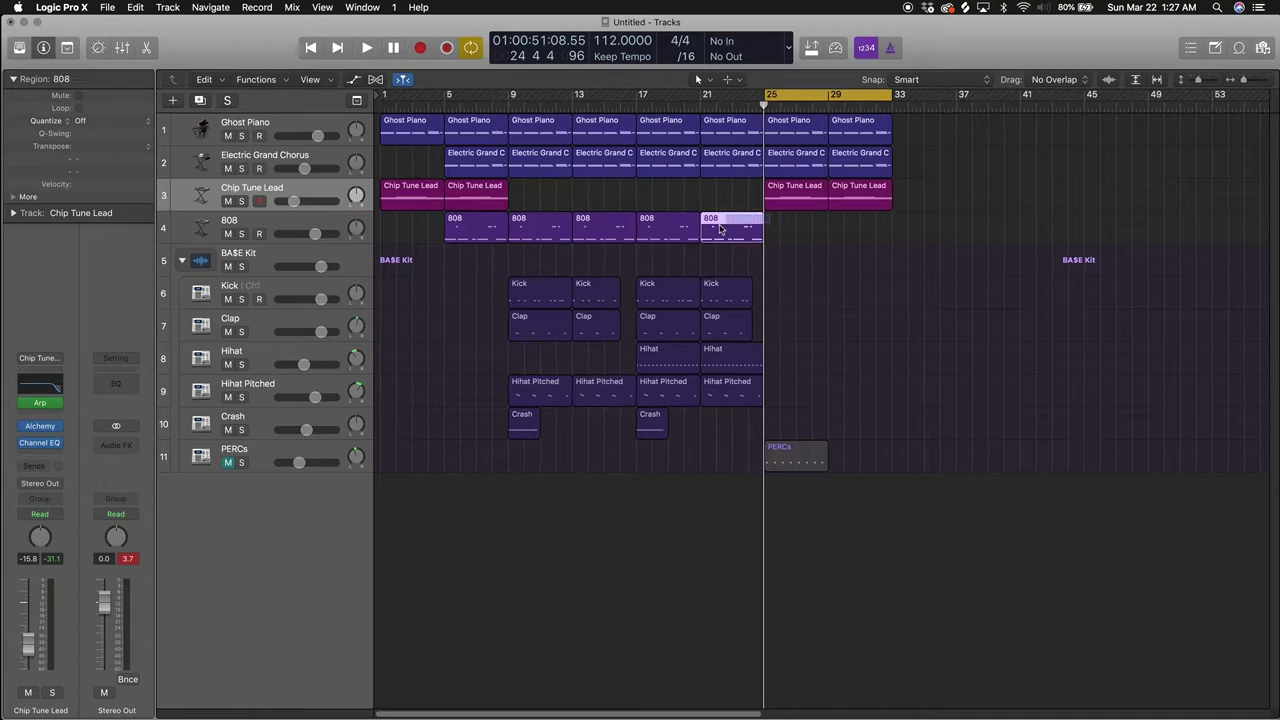
left_click_drag(683, 226, 810, 228)
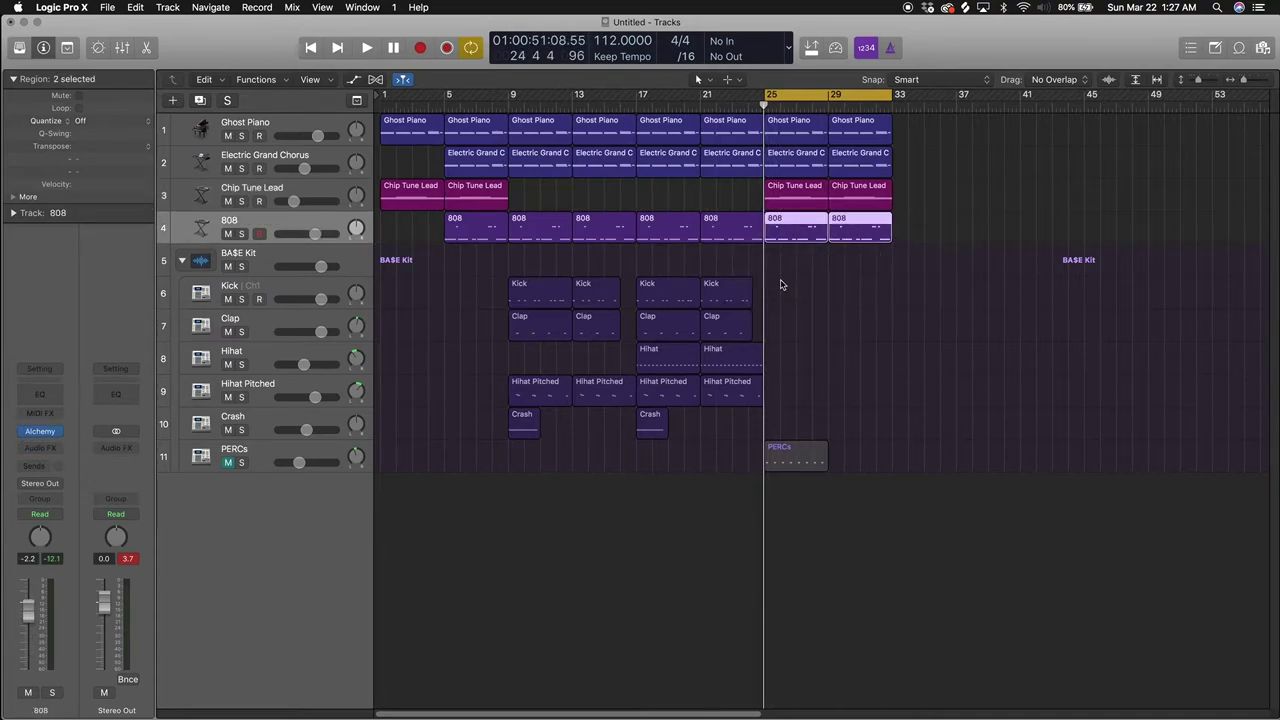
Step: Copy all Kick, Clap, Hihat, Hihat Pitched and Crash regions of bars 17–25 to bar 25
left_click(770, 285)
left_click_drag(770, 285, 636, 432)
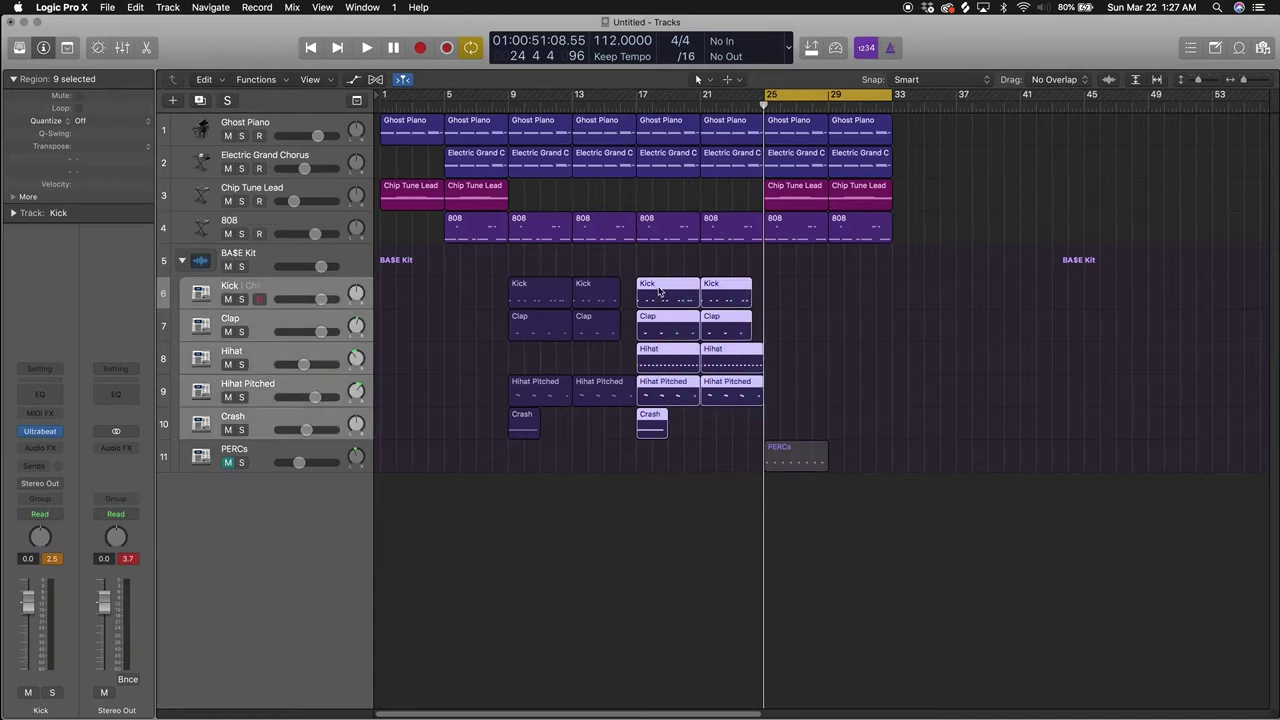
mouse_move(769, 291)
left_mouse_down()
mouse_move(795, 297)
mouse_move(786, 291)
left_mouse_up()
left_click(760, 415)
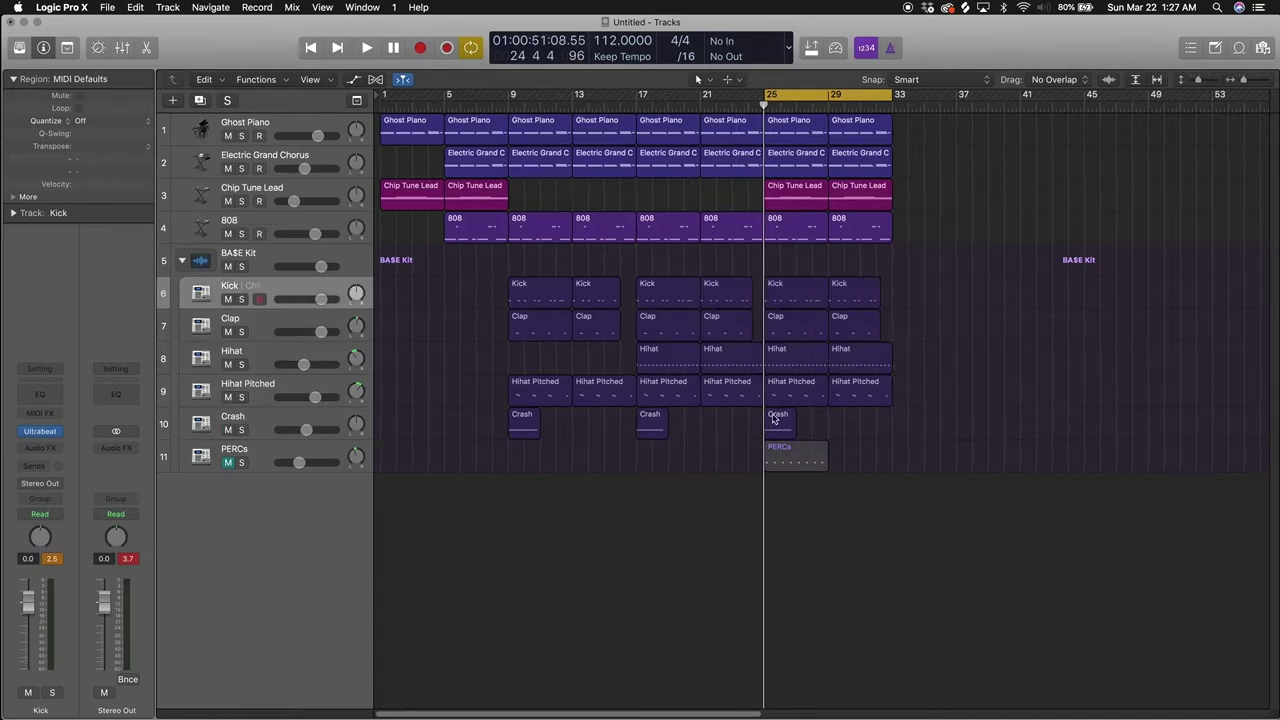
Step: Copy the Crash and PERCs regions from bar 25 to bar 29, with the PERCs track unmuted
left_click_drag(797, 420, 843, 418)
left_click(786, 450)
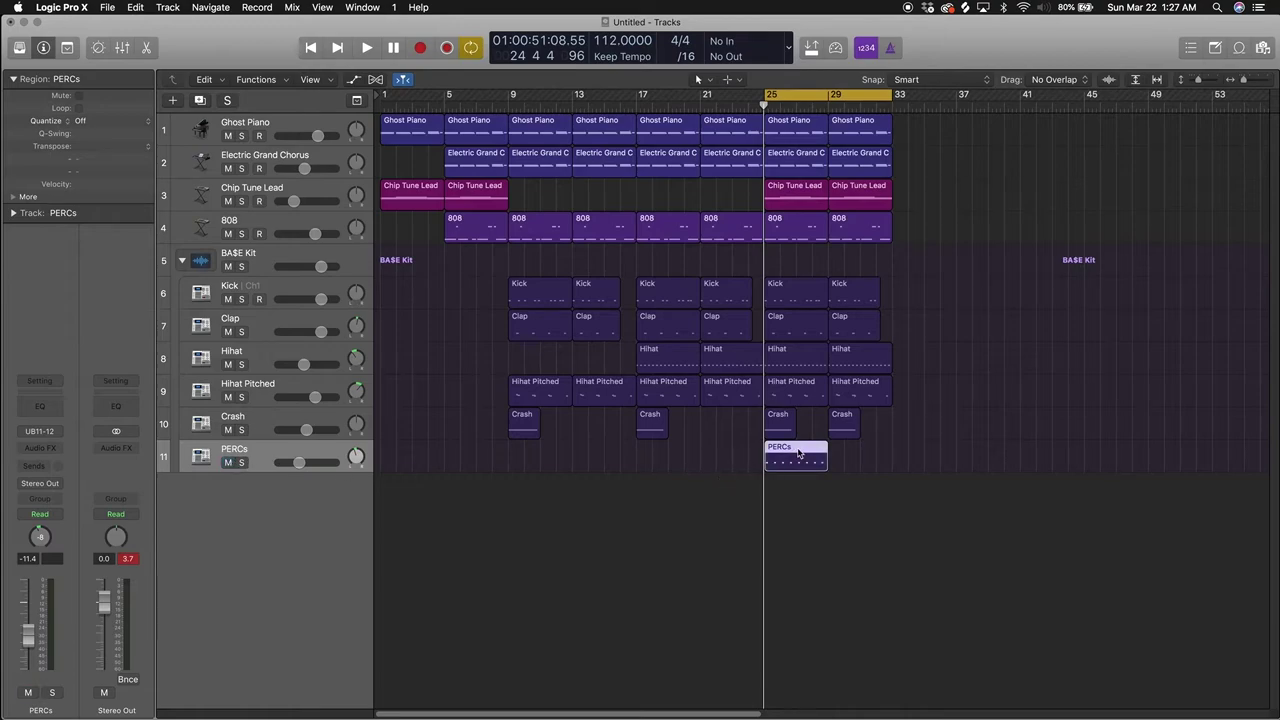
left_click_drag(786, 452, 856, 451)
Step: Extend the cycle range to bars 1–33 and play back the whole arrangement
left_click_drag(762, 94, 384, 94)
key("space")
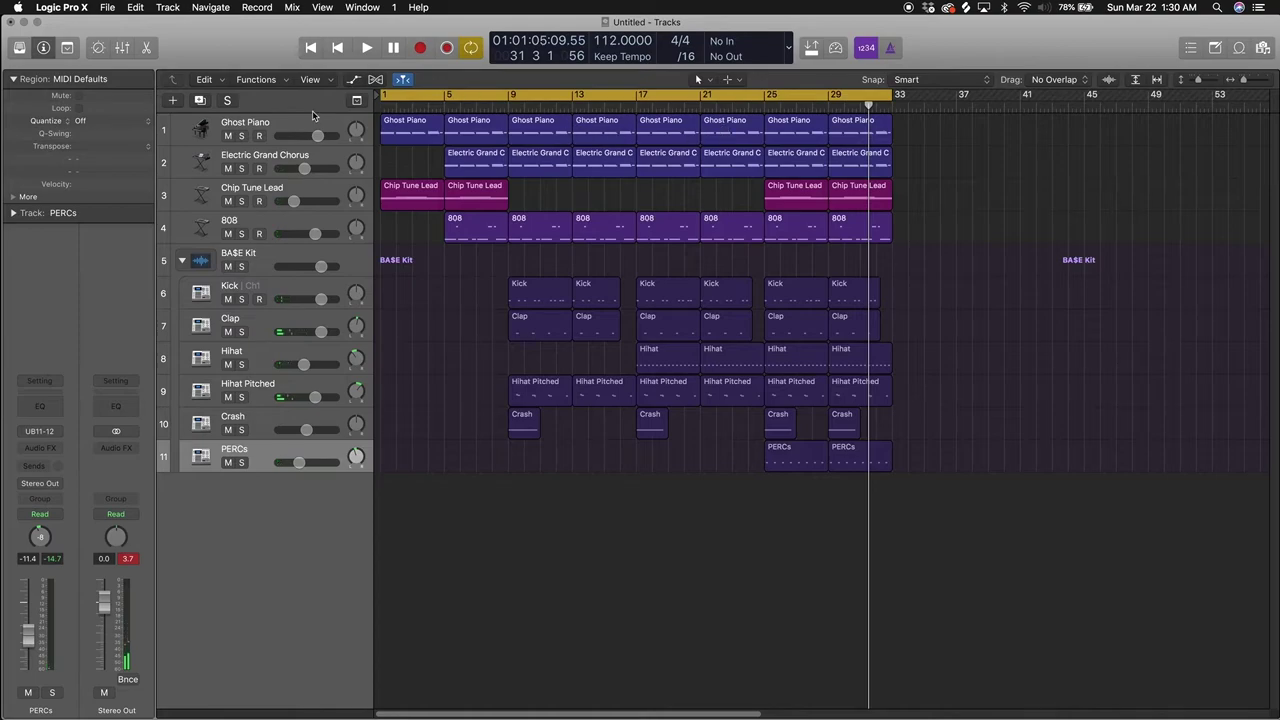
Step: Show the global tracks and add a marker named Intro at bar 1
left_click(358, 101)
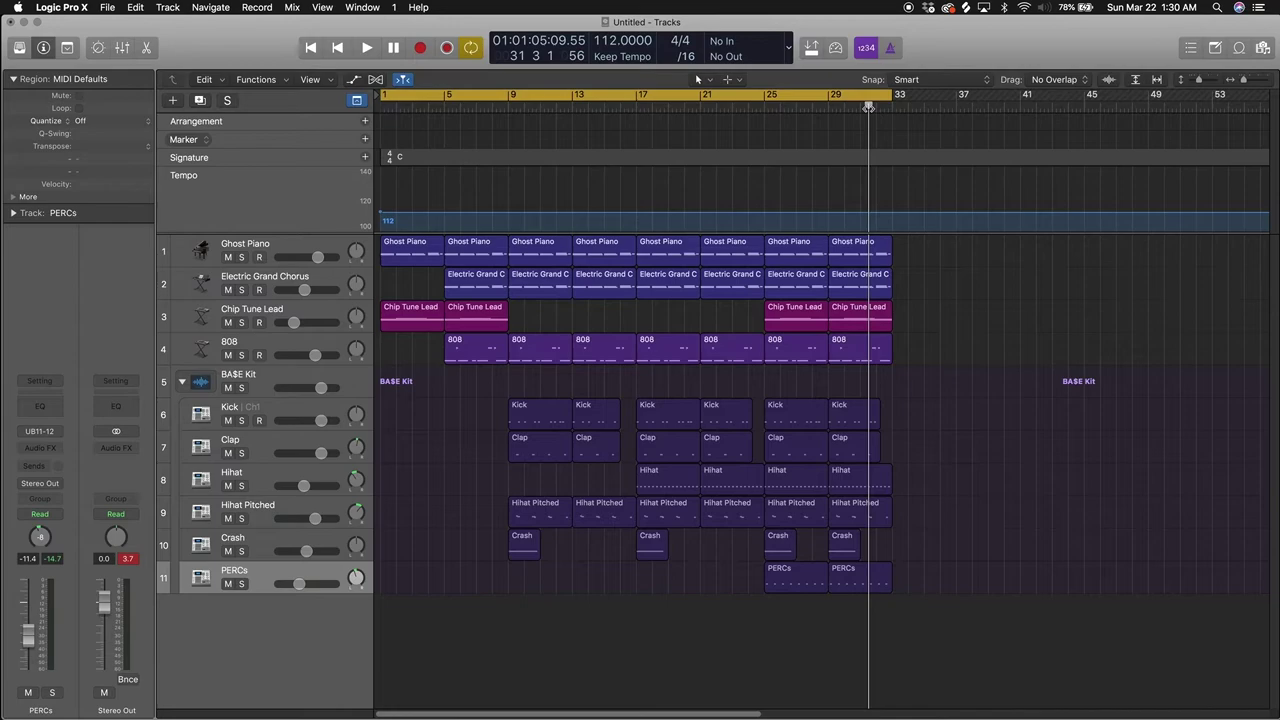
left_click_drag(869, 107, 373, 130)
left_click(365, 140)
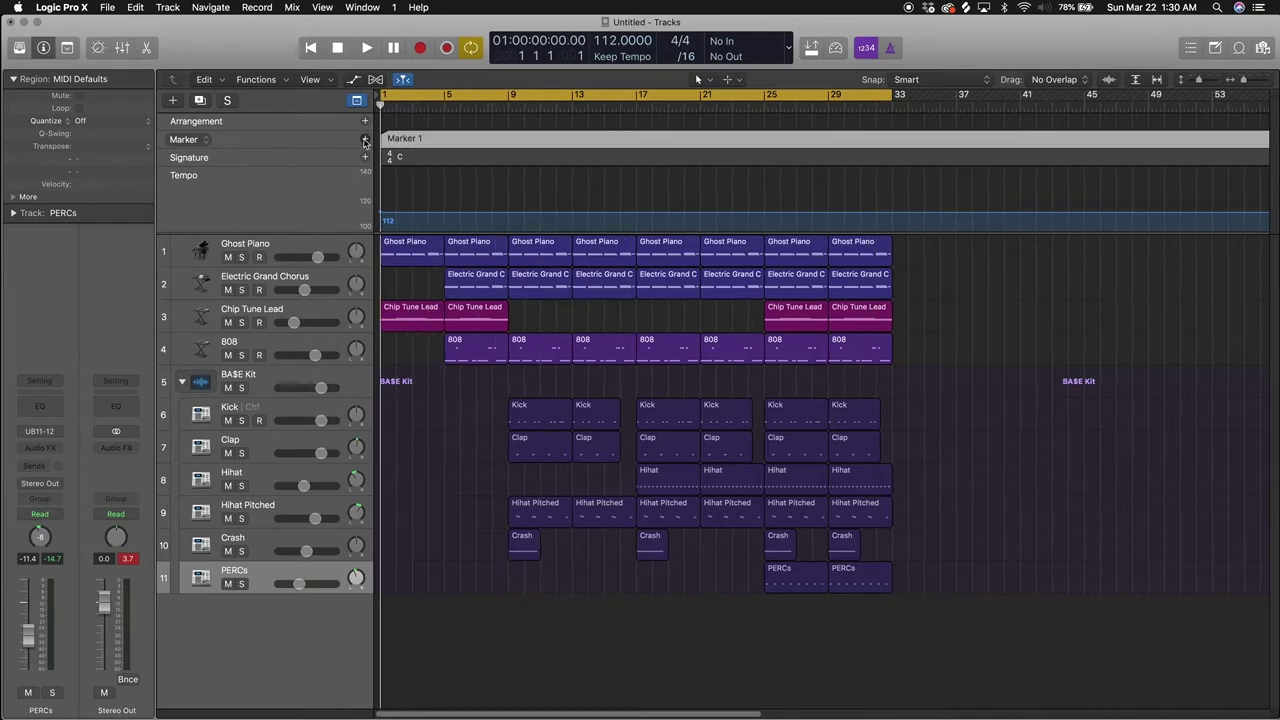
double_click(393, 137)
key("BackSpace")
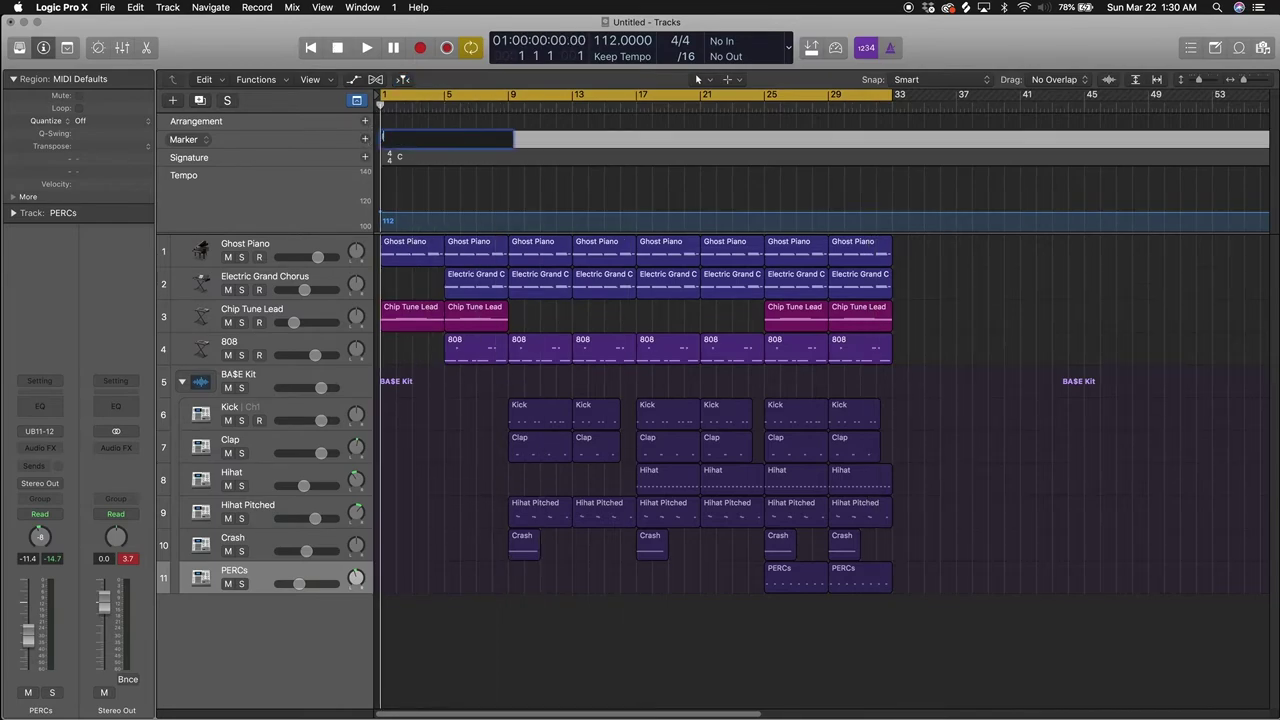
type("Intro")
key("Return")
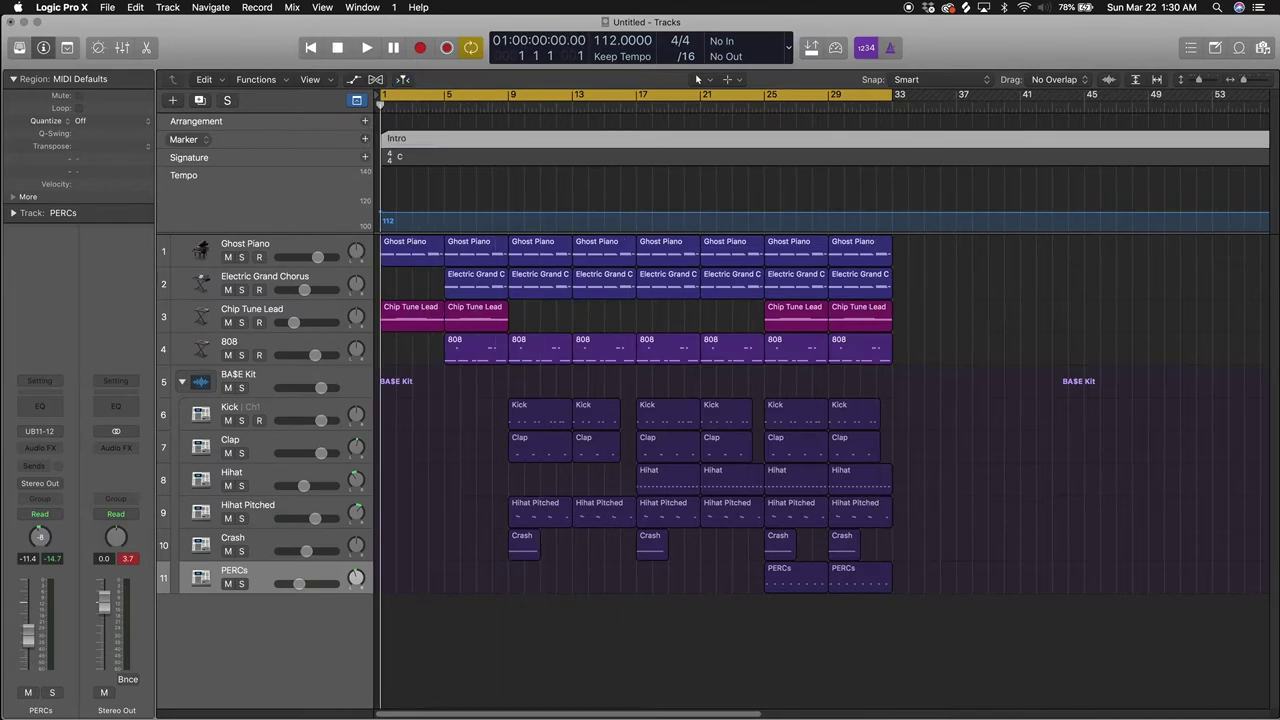
Step: Add a marker named Verse at bar 9
left_click(507, 105)
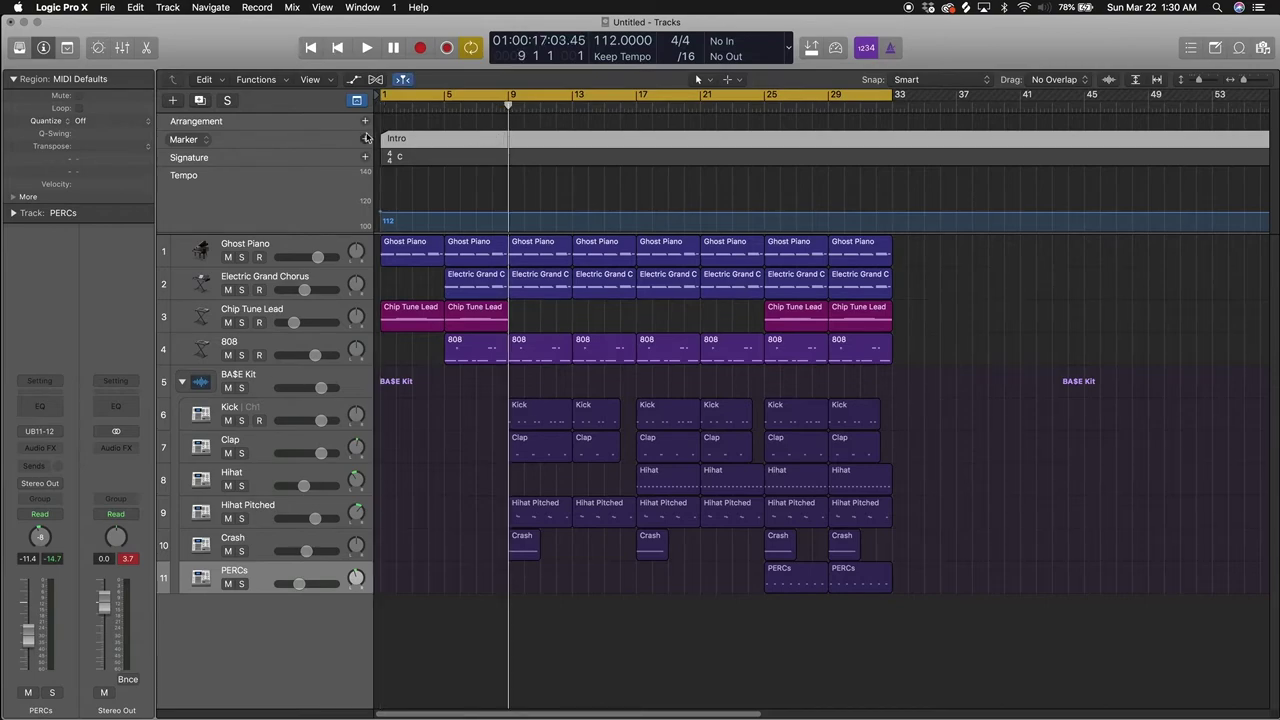
left_click(366, 138)
double_click(540, 138)
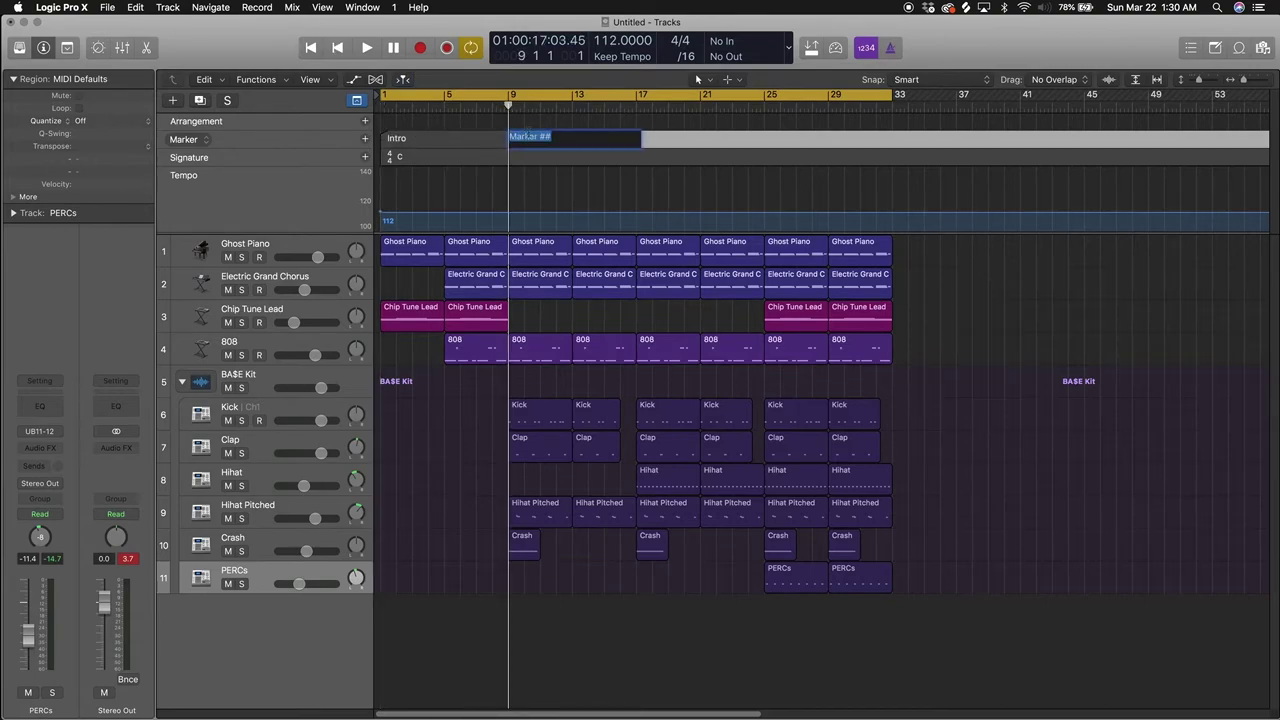
type("Verse")
key("Return")
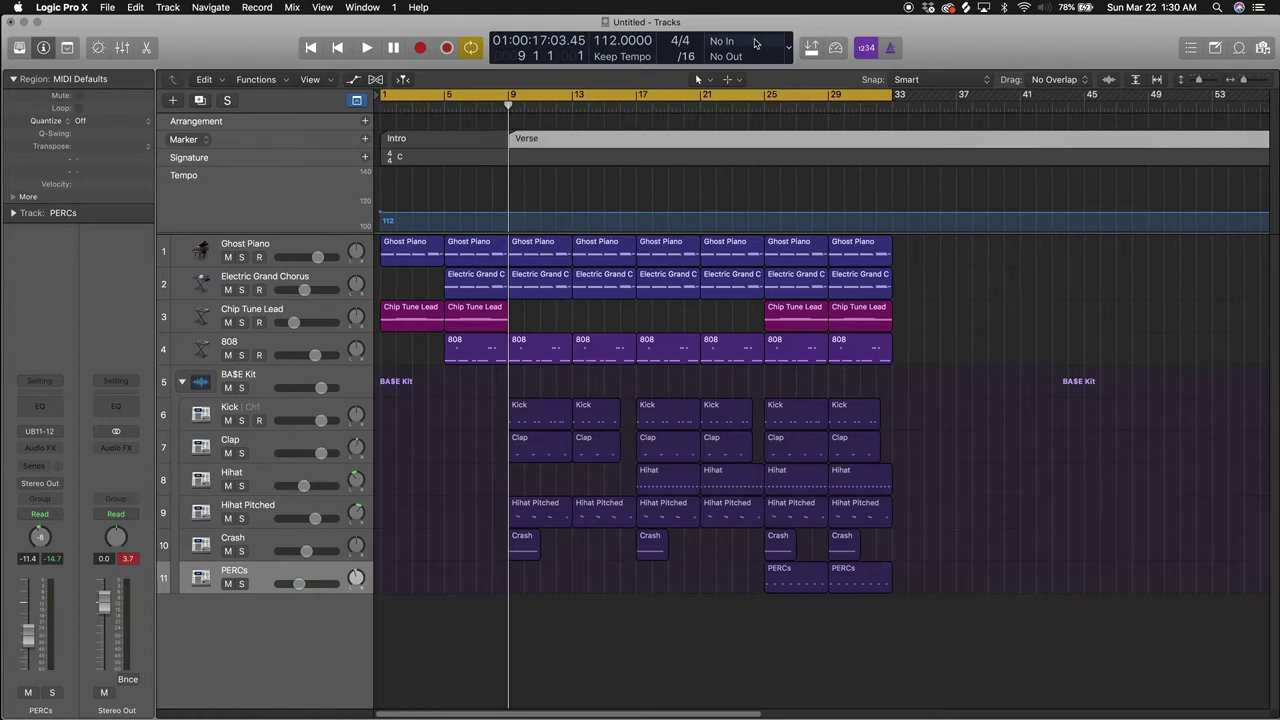
Step: Add a marker named Hook at bar 25
left_click(763, 105)
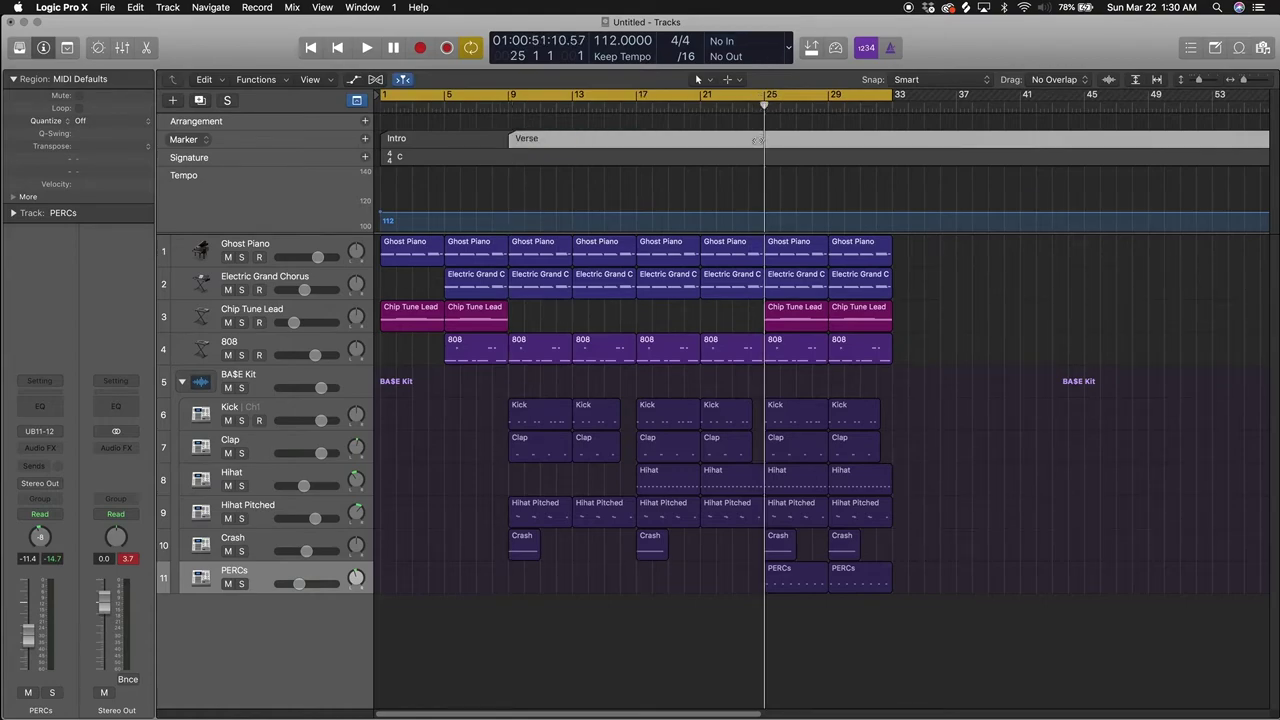
left_click(364, 139)
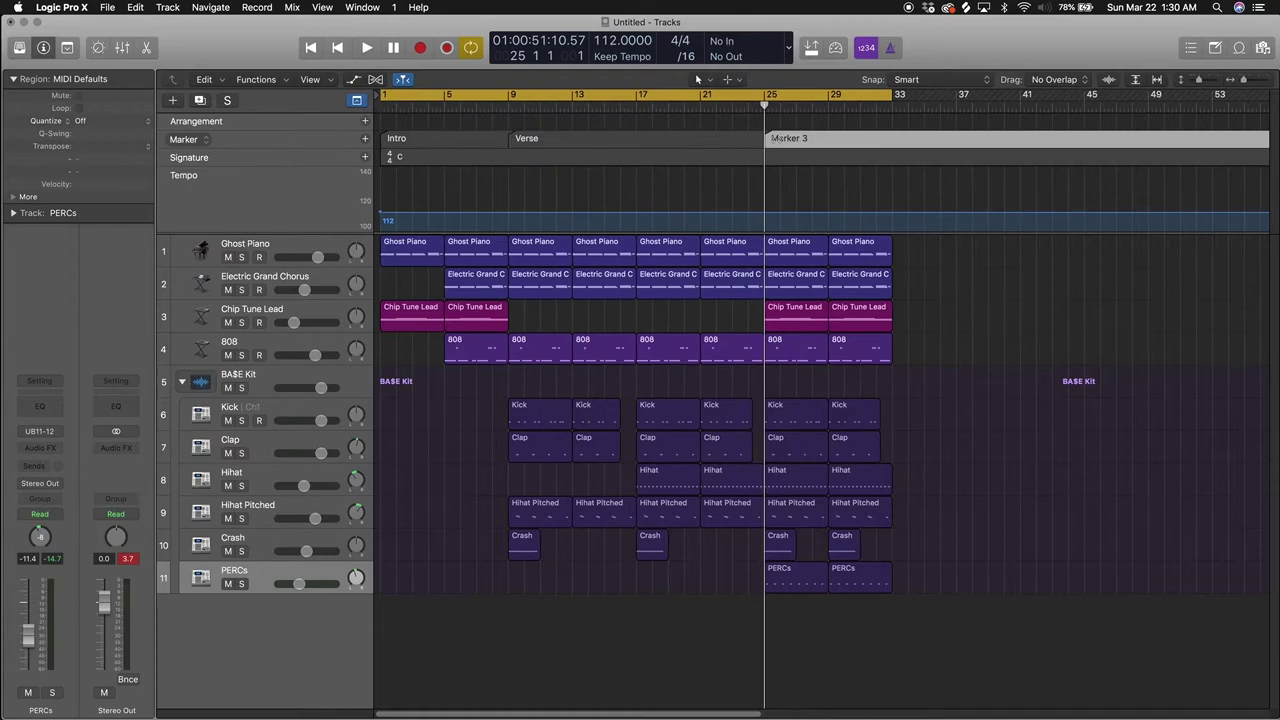
double_click(773, 138)
type("Hook")
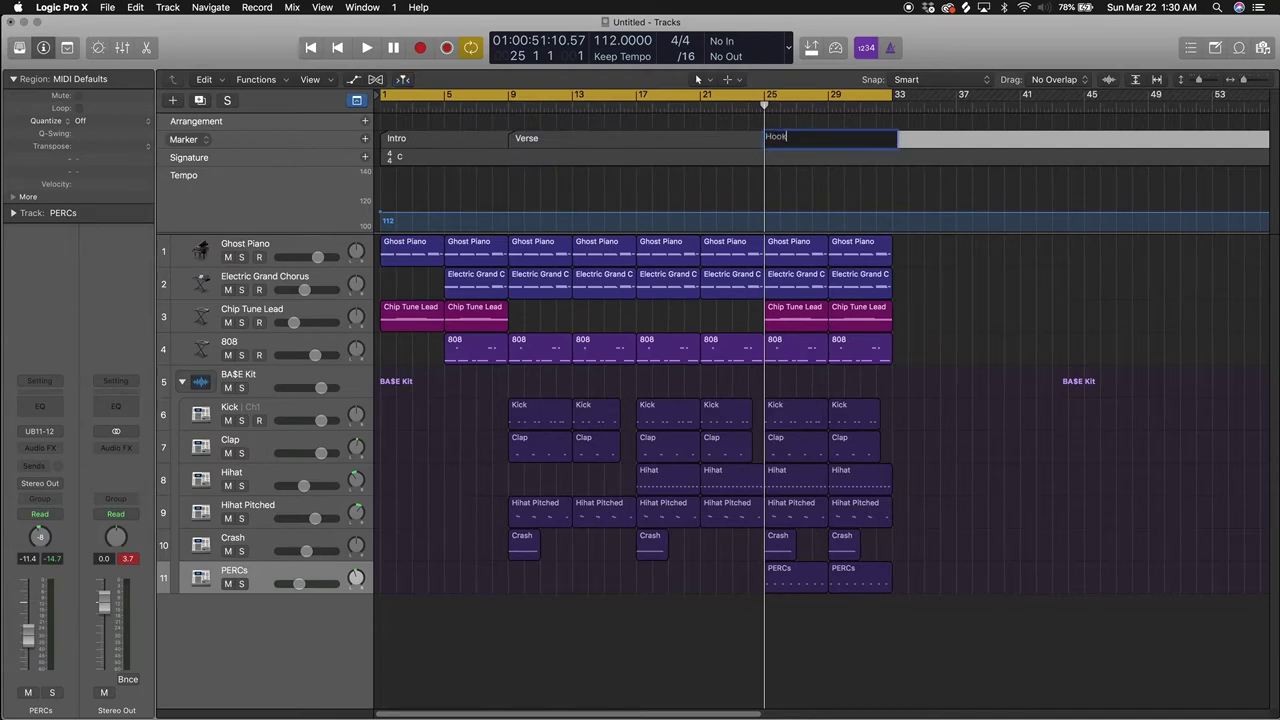
key("Return")
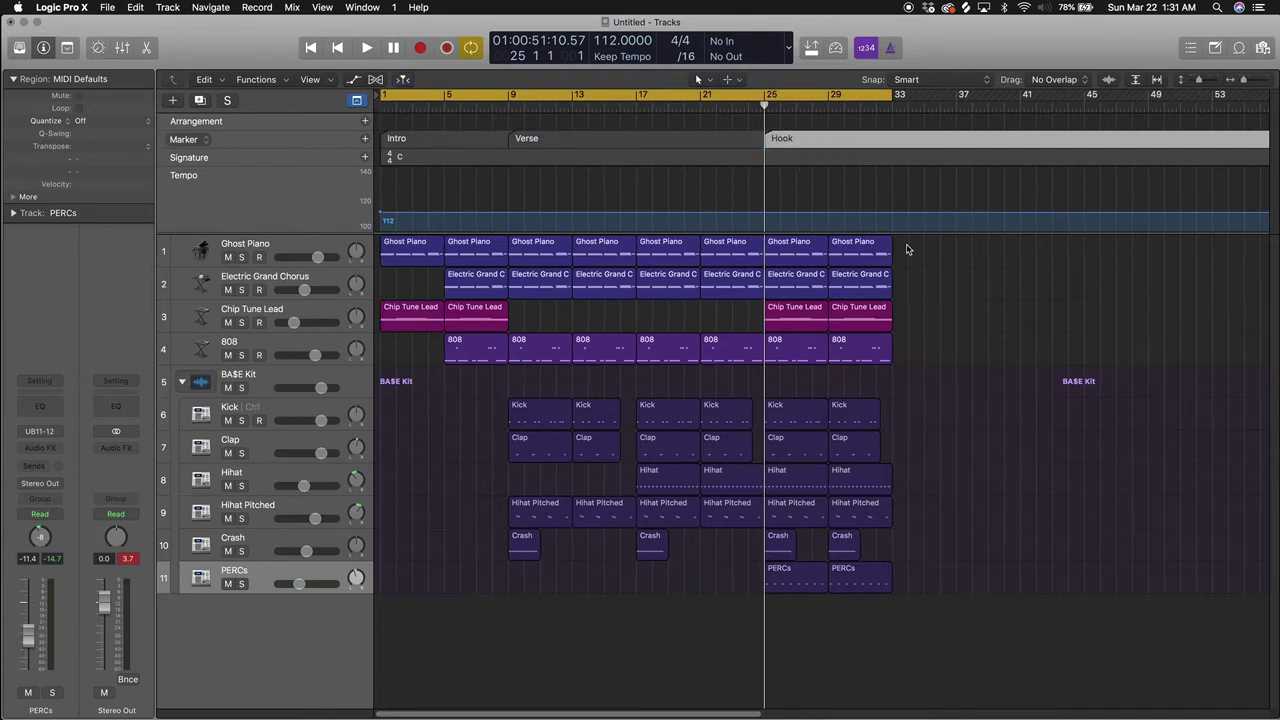
Step: Copy all regions from bars 9–33 on every track so the copies start at bar 33
left_click_drag(907, 250, 520, 593)
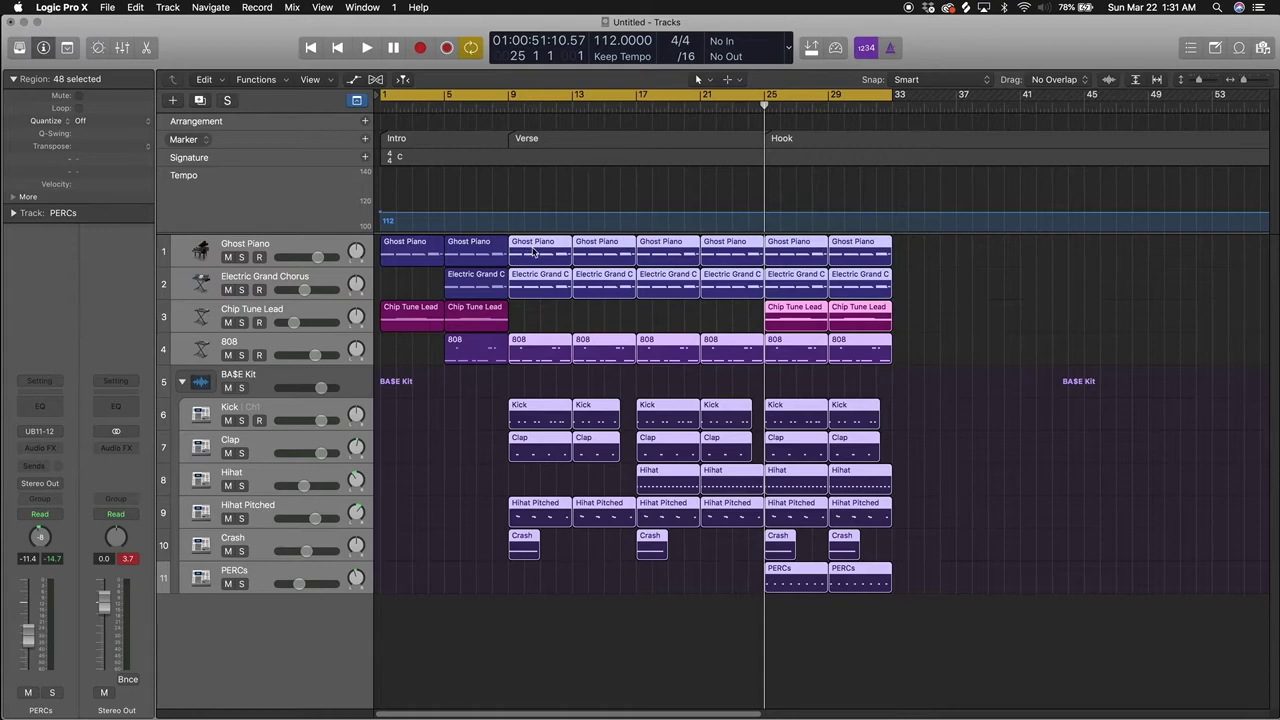
left_click_drag(530, 247, 911, 262)
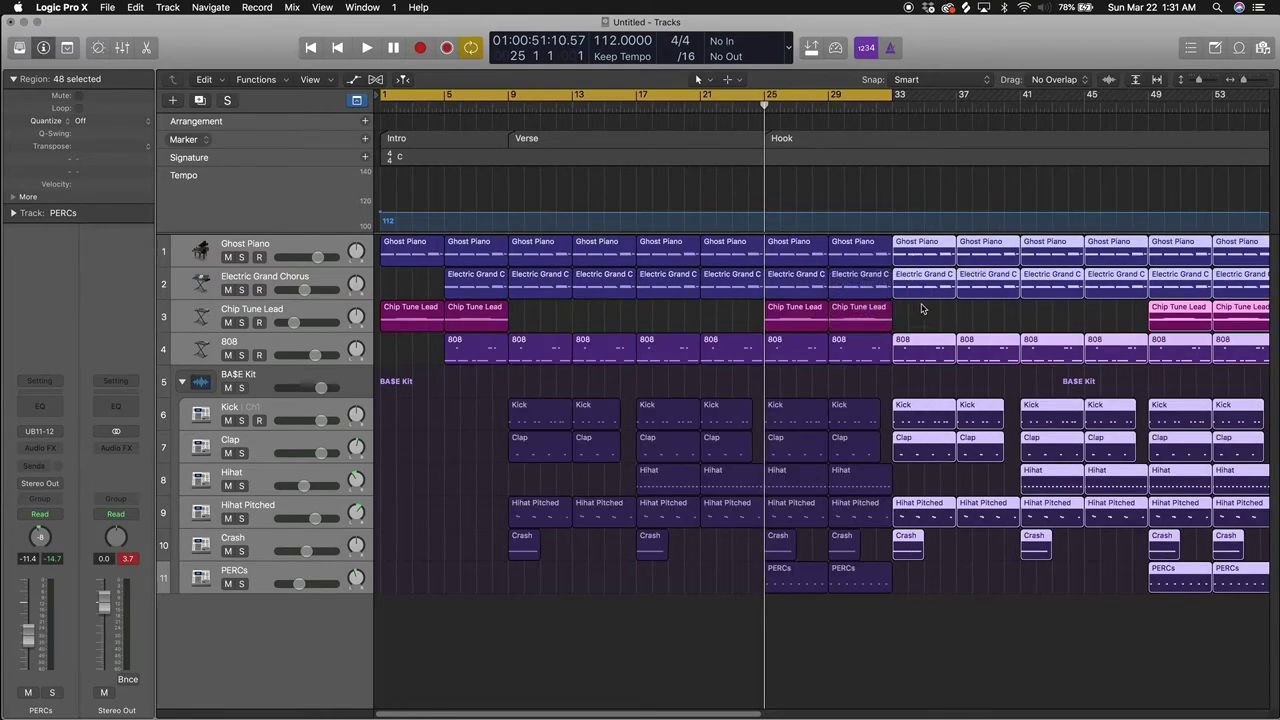
key("super+Left")
key("super+Left")
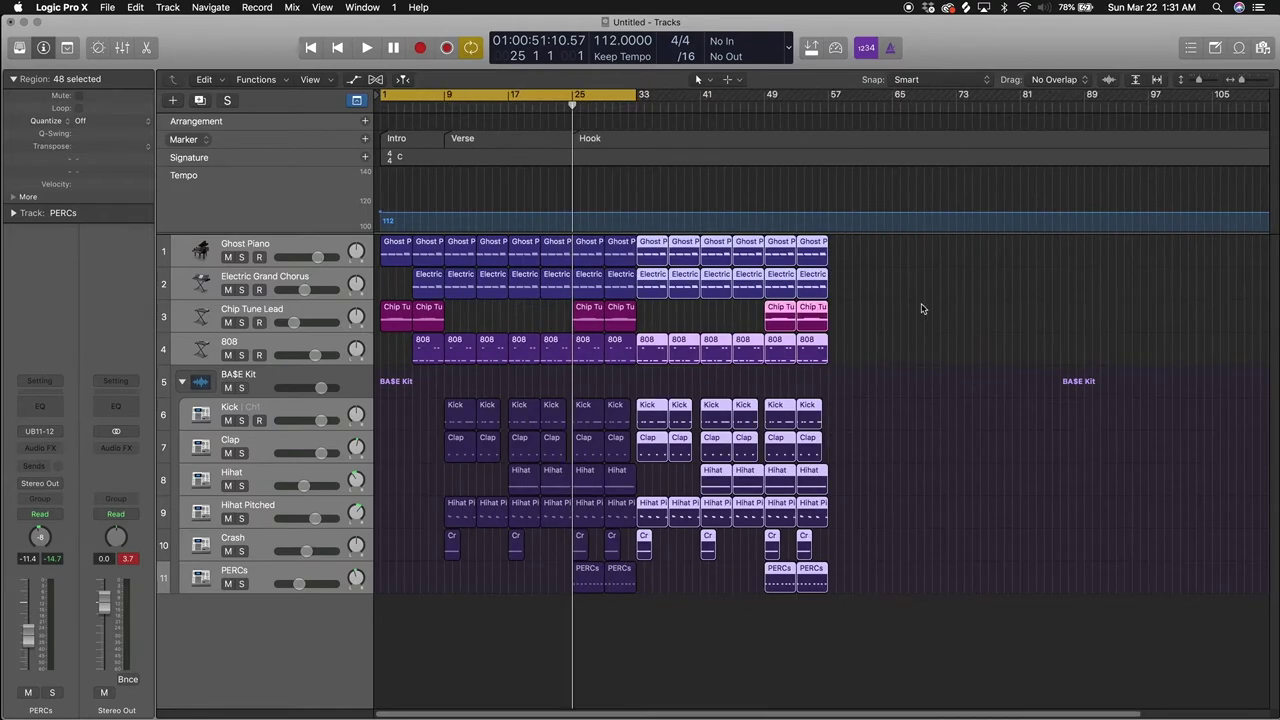
Step: Extend the cycle range to bars 1–57 and play back the hook from bar 25
left_click_drag(633, 94, 828, 100)
key("space")
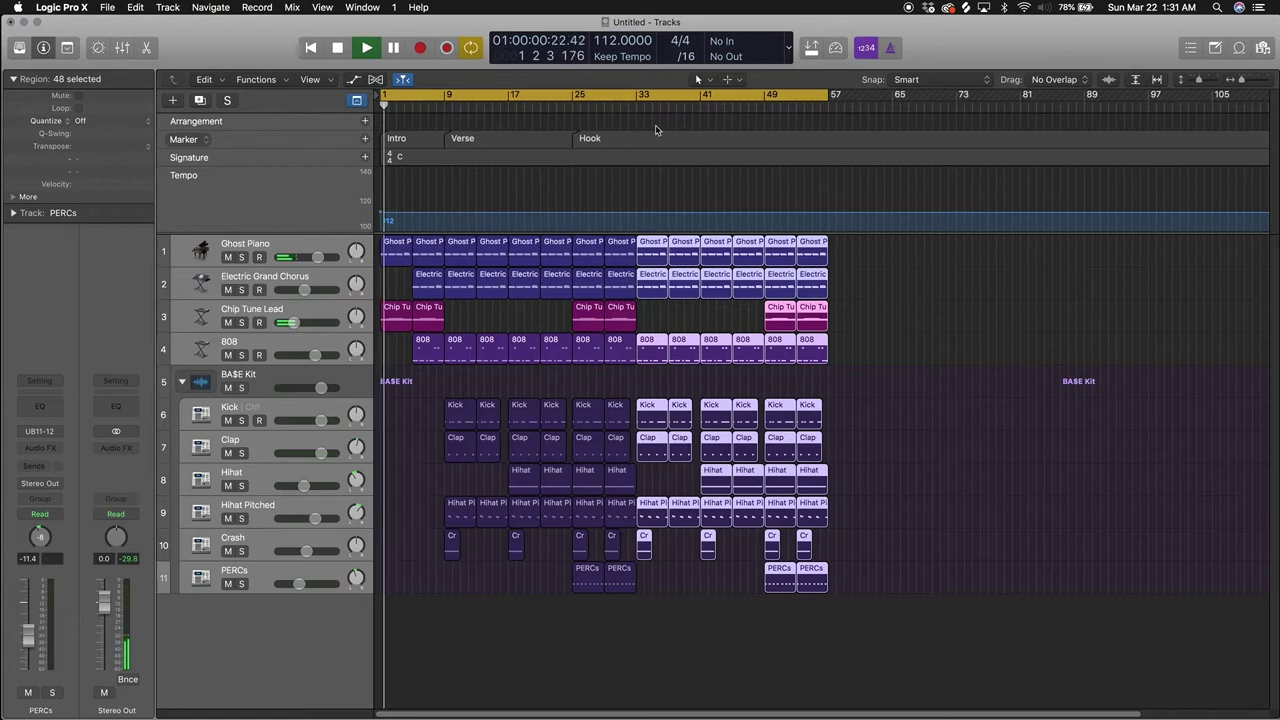
left_click(575, 103)
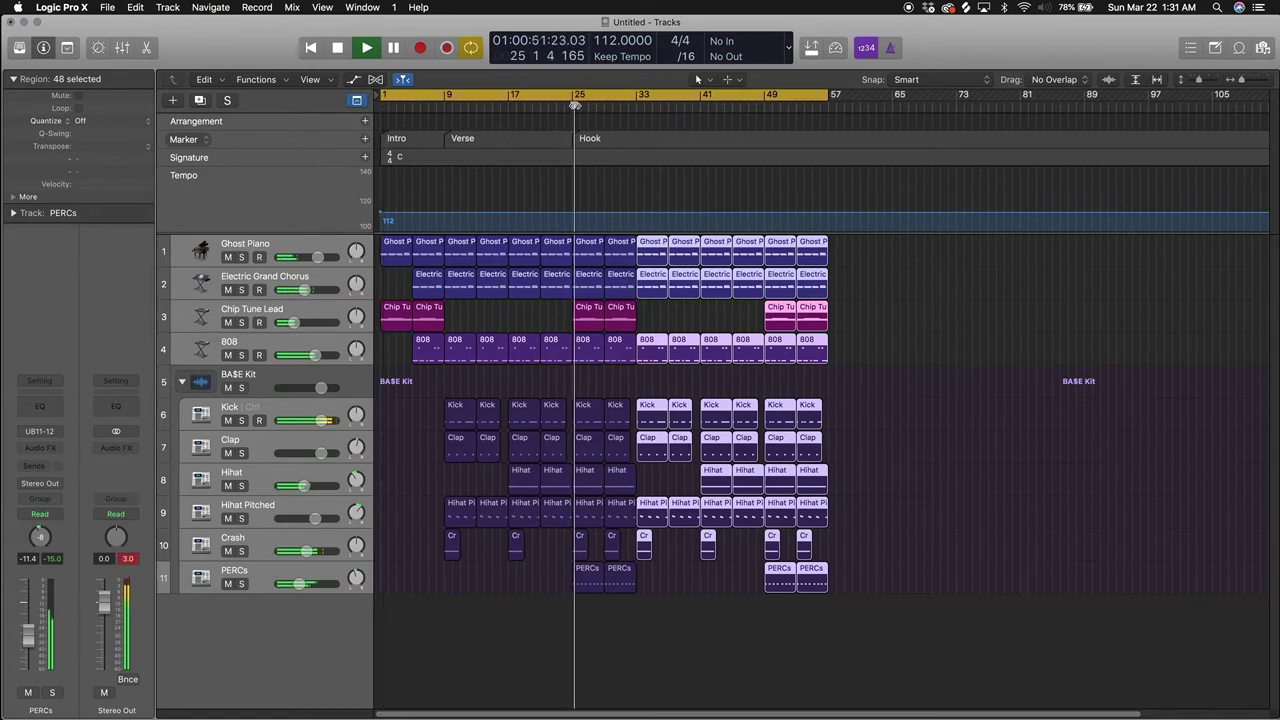
left_click(657, 479)
key("space")
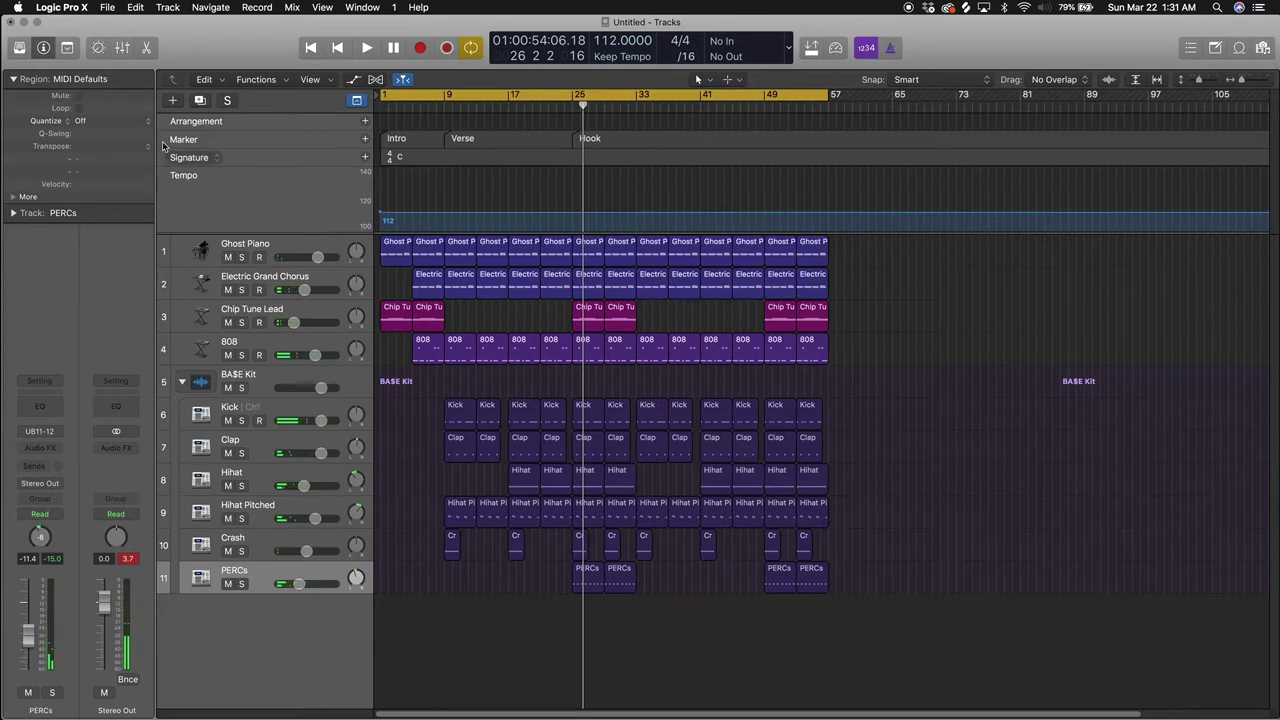
Step: Hide the global tracks and collapse the BA$E Kit track stack
left_click(355, 101)
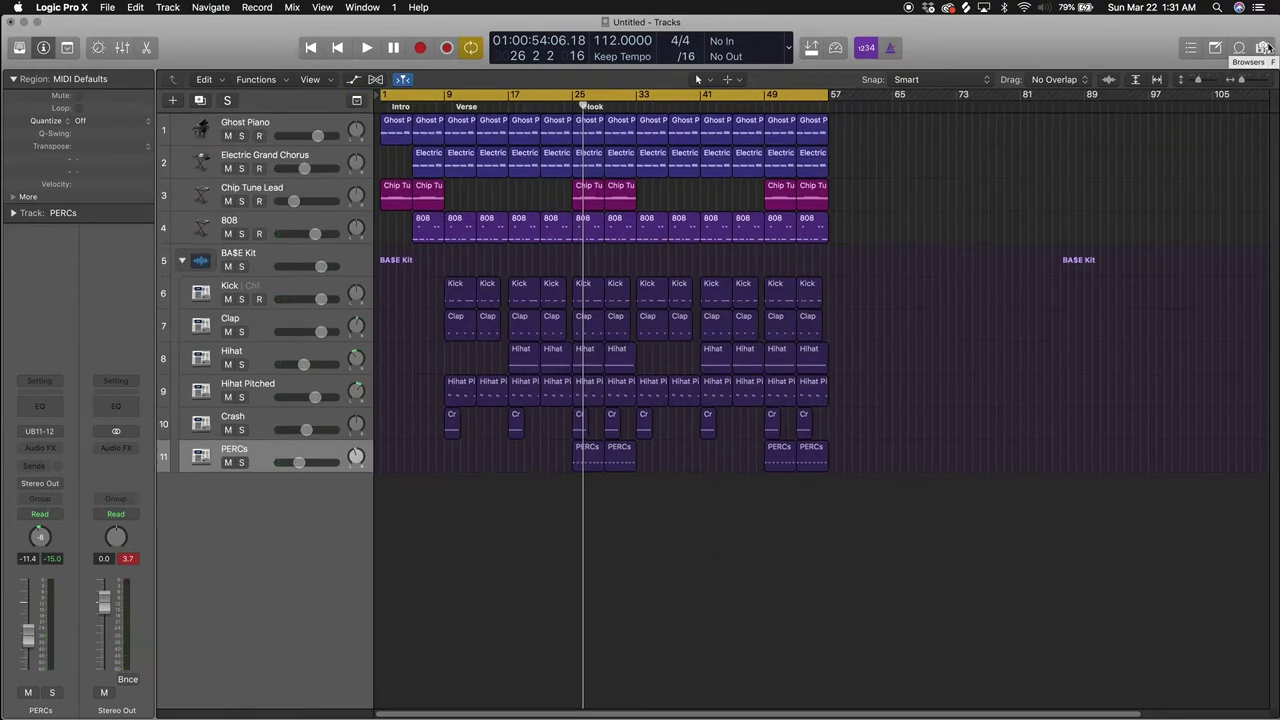
left_click(183, 262)
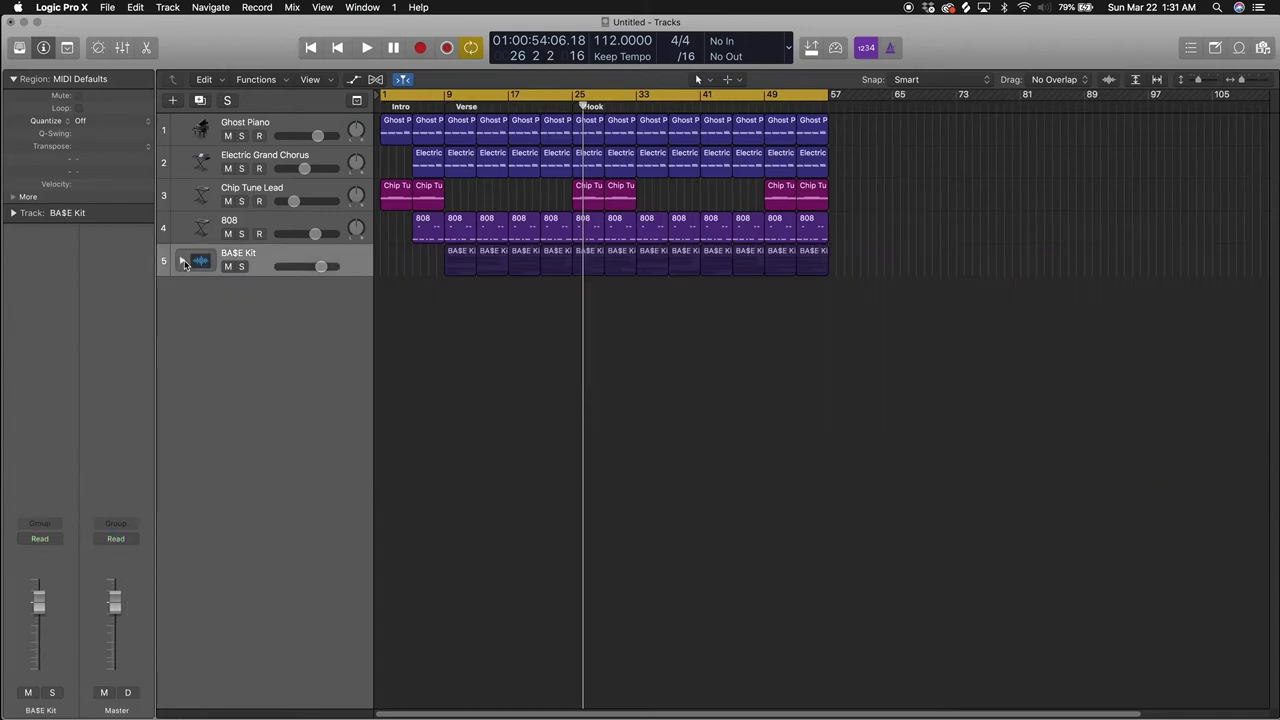
Step: Add CRASH3.wav from The Ba$e Kit folder at bar 4 on a new audio track below BA$E Kit
left_click(1257, 50)
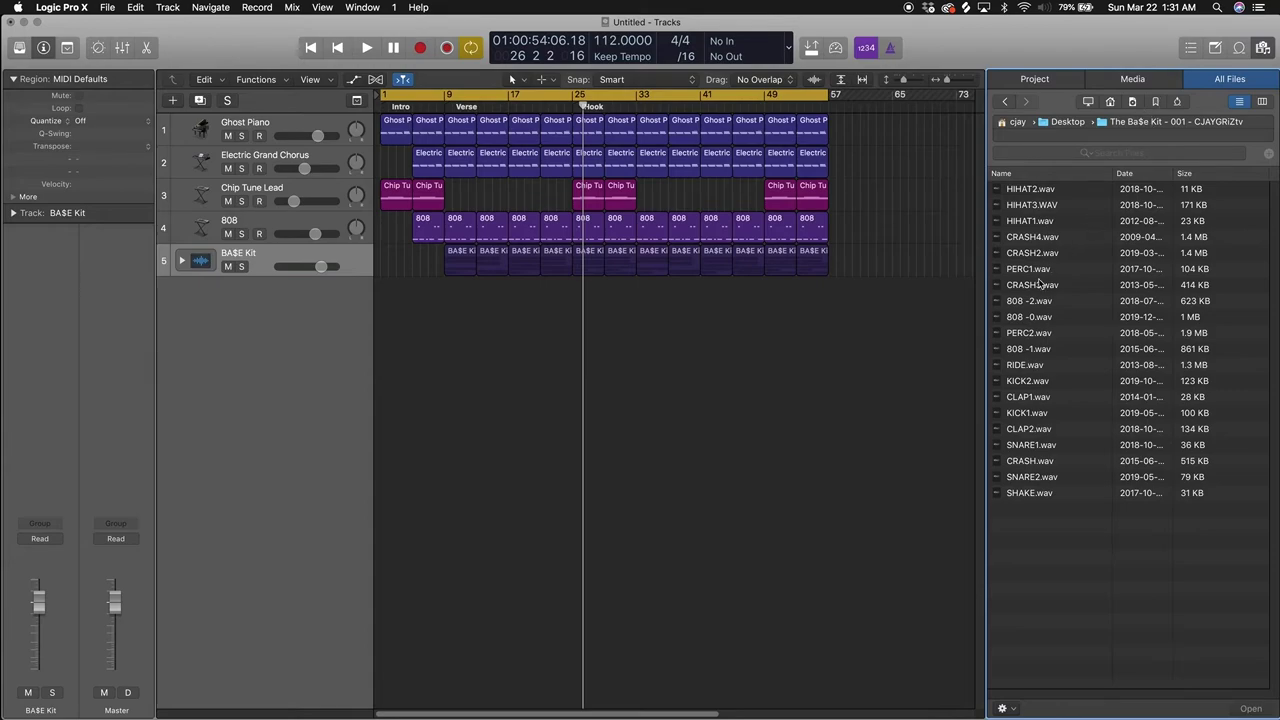
left_click(1036, 288)
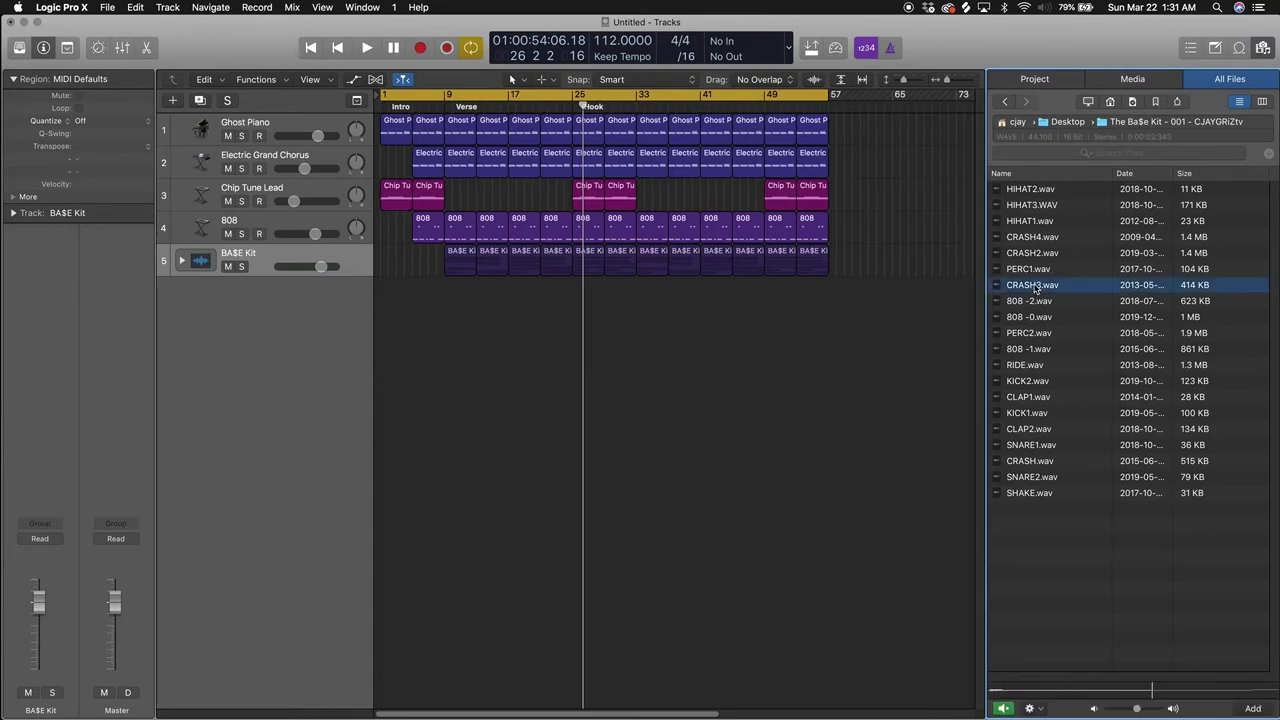
left_click_drag(1036, 290, 400, 321)
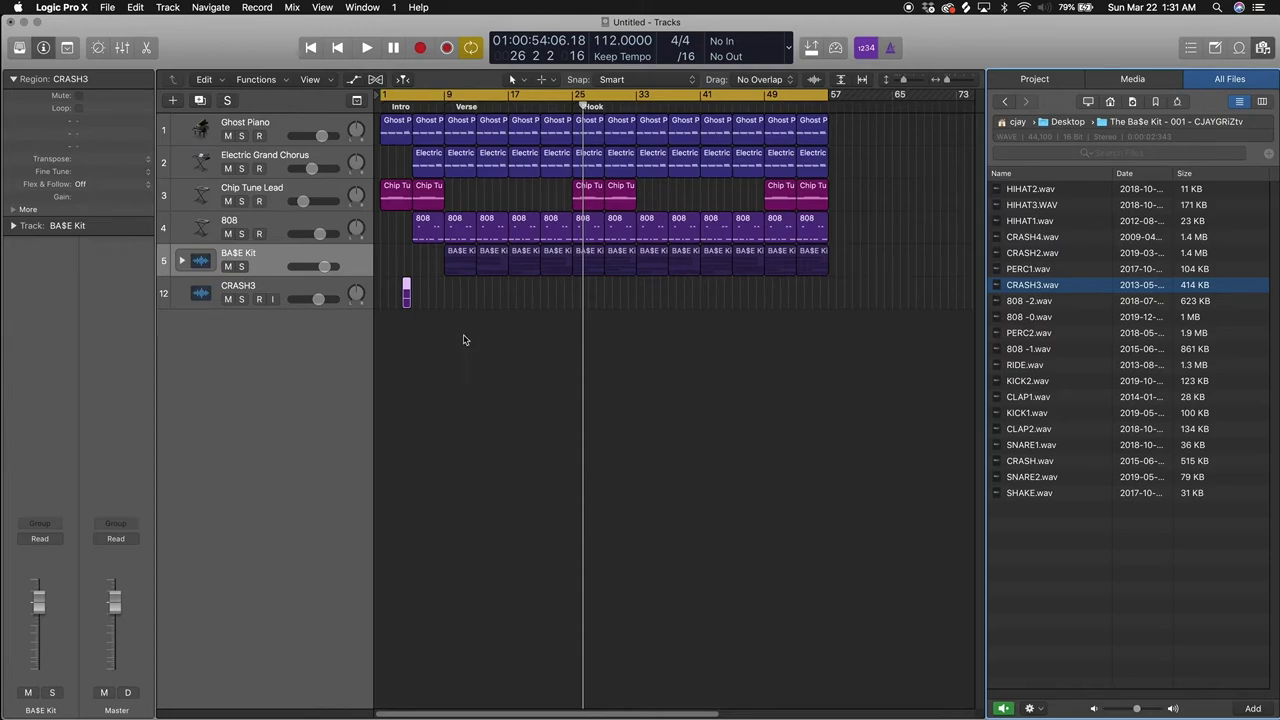
Step: Trim the end of the CRASH3 region to bar 5, so it fills only bar 4
left_click(456, 344)
key("super+Right")
key("super+Right")
key("super+Right")
key("super+Right")
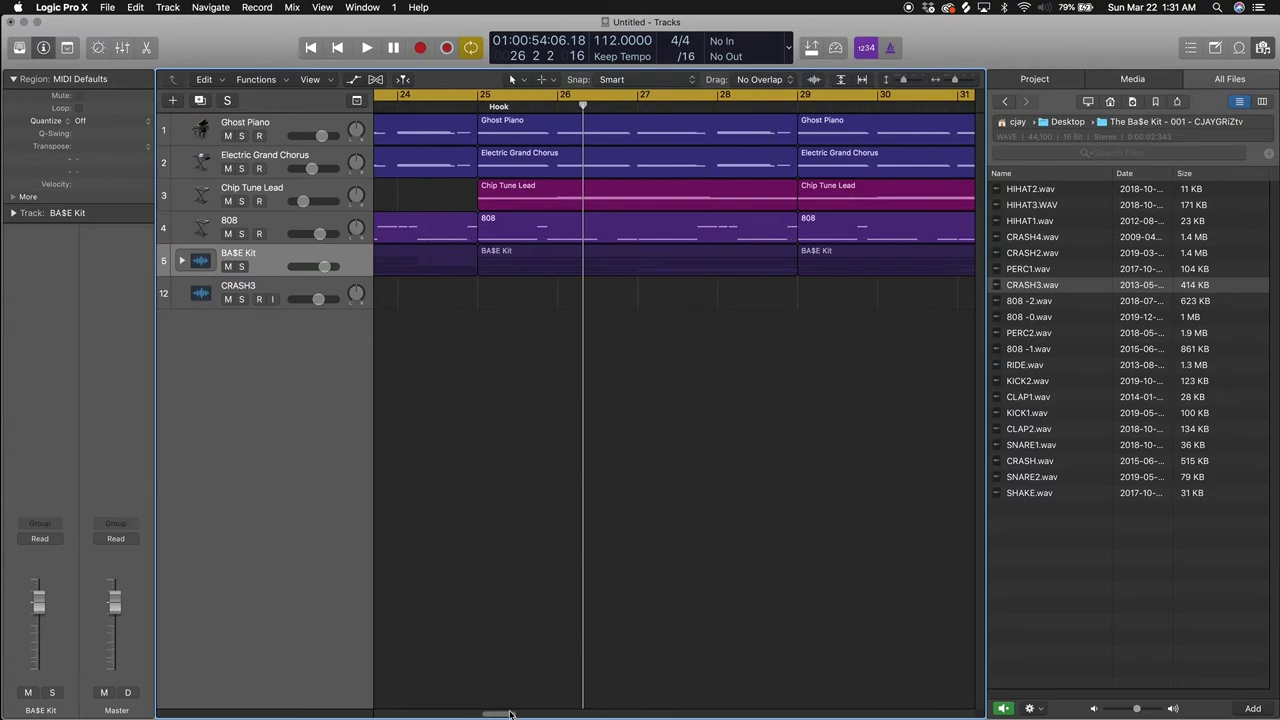
left_click_drag(510, 714, 340, 706)
left_click_drag(619, 288, 697, 304)
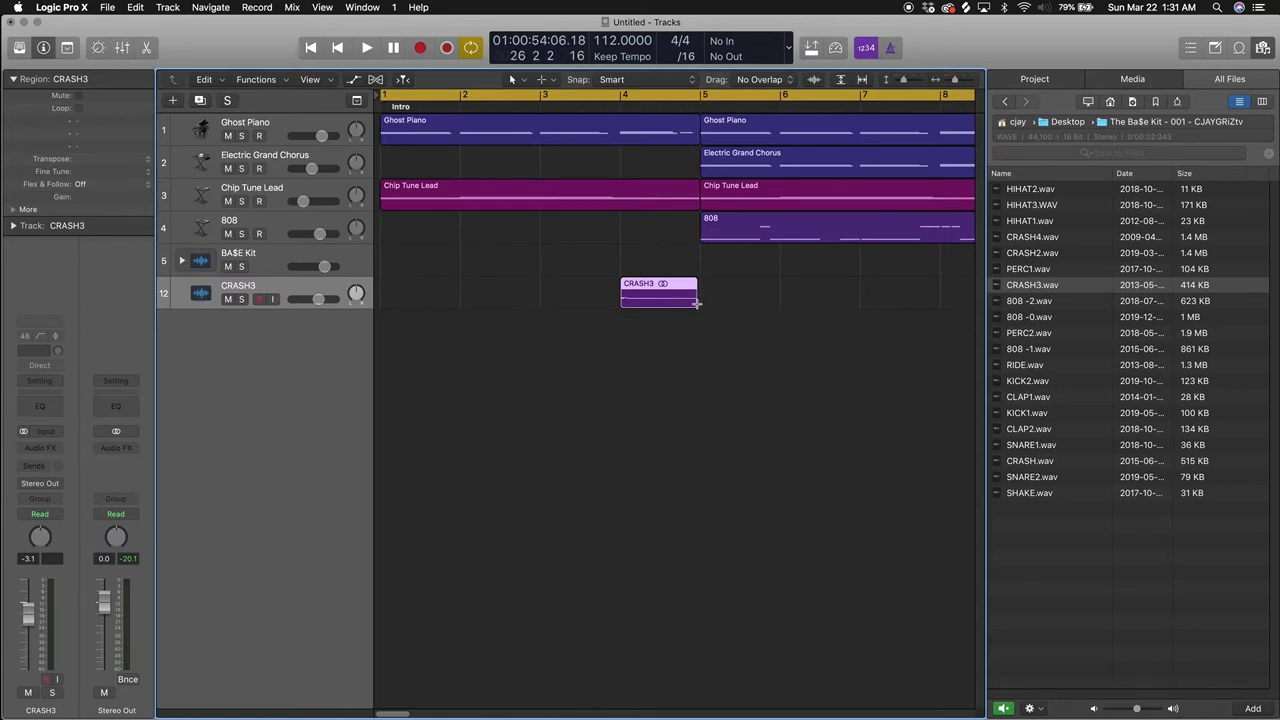
Step: Reverse the audio of the CRASH3 region in the audio file editor
key("e")
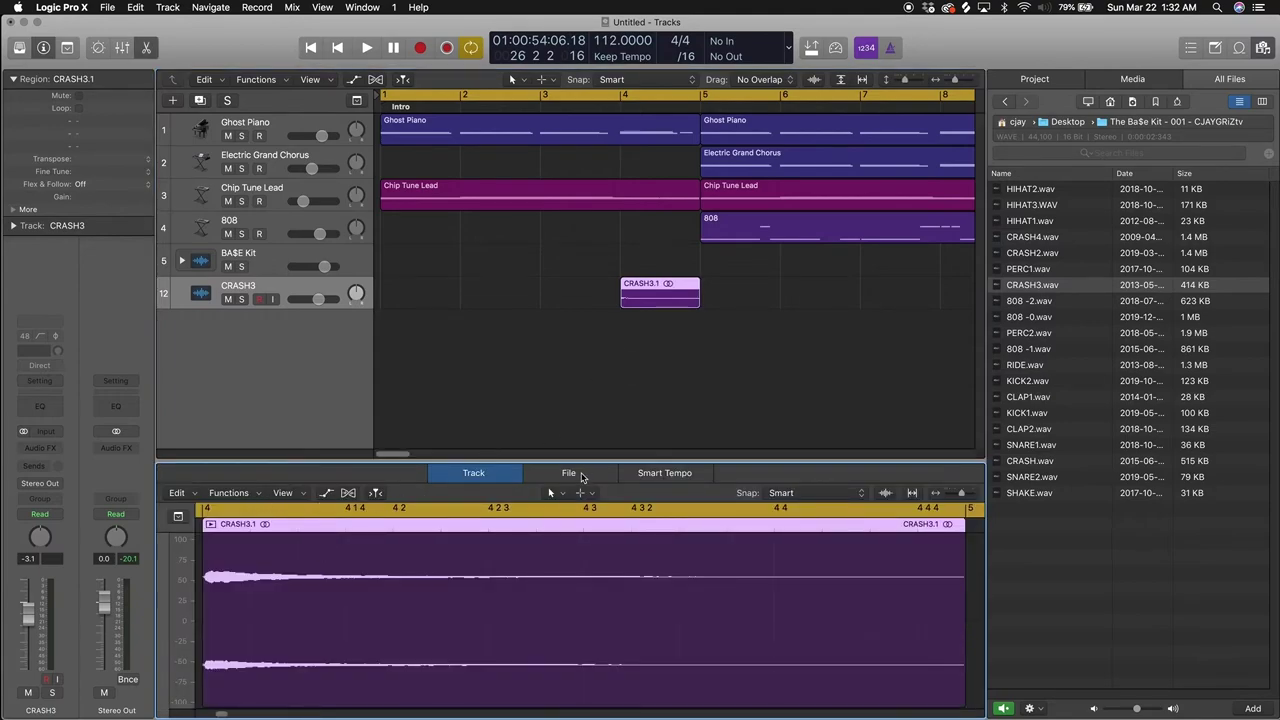
left_click(570, 473)
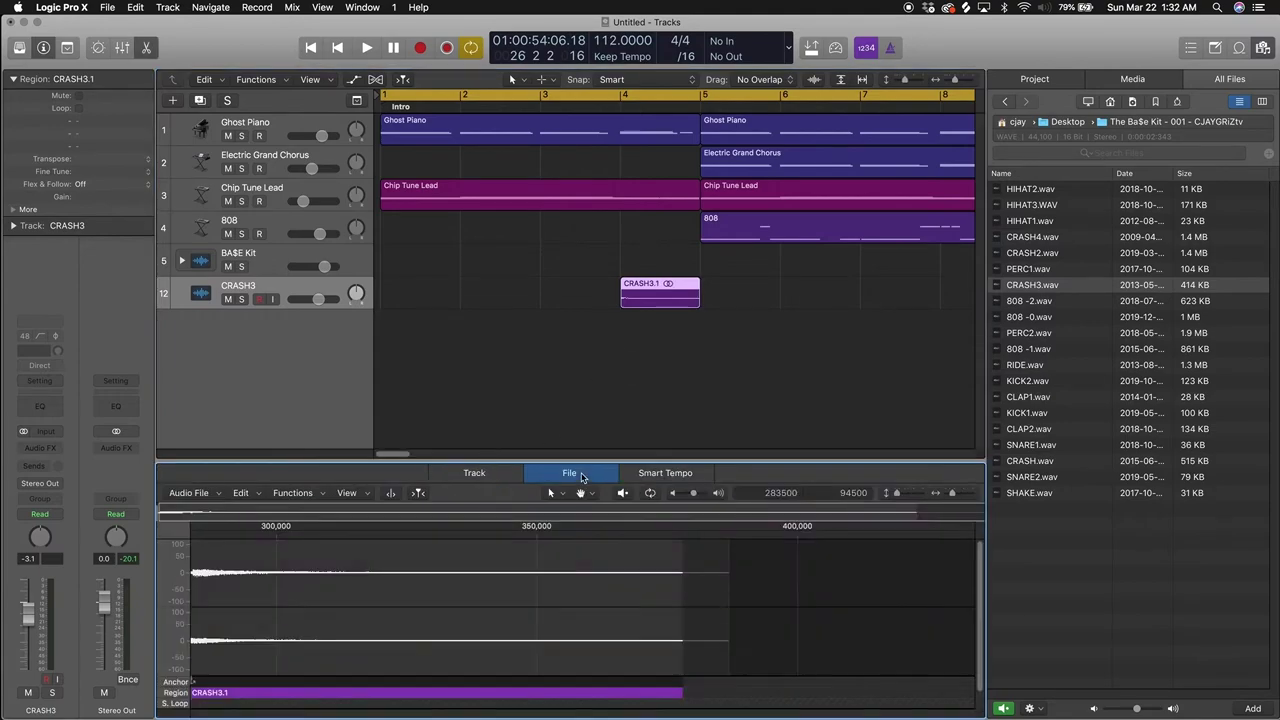
left_click(306, 498)
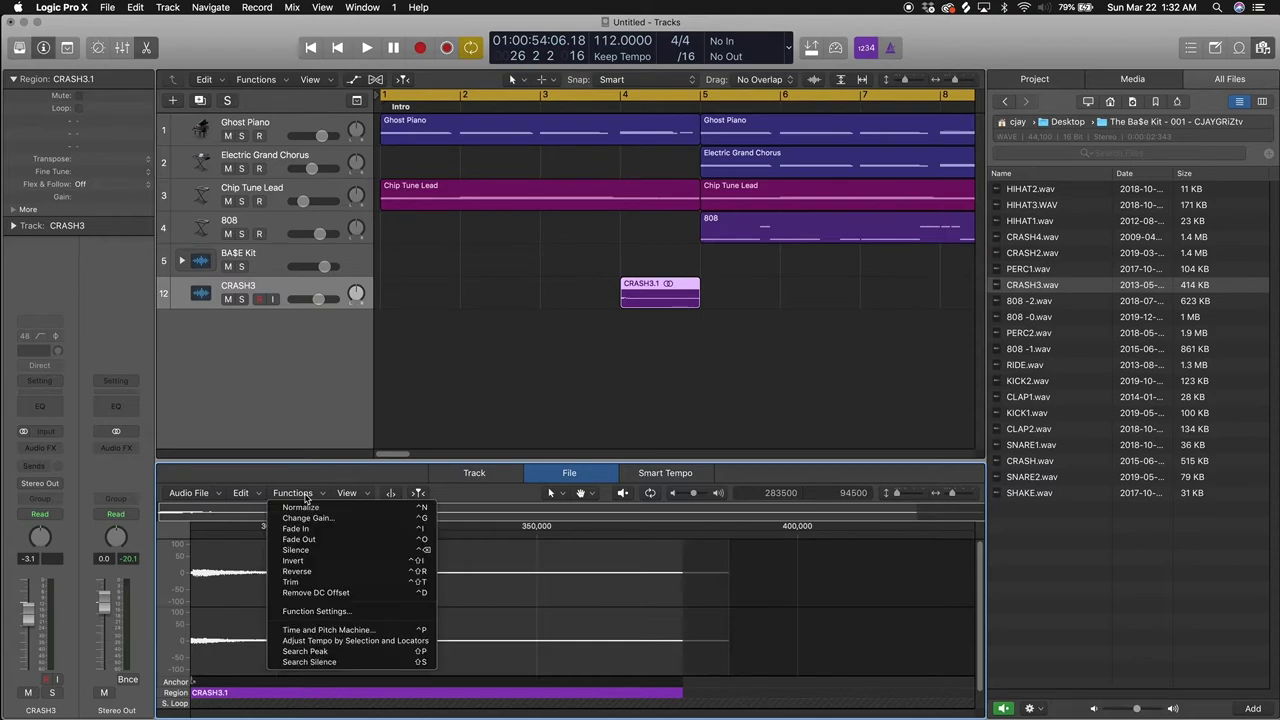
left_click(297, 571)
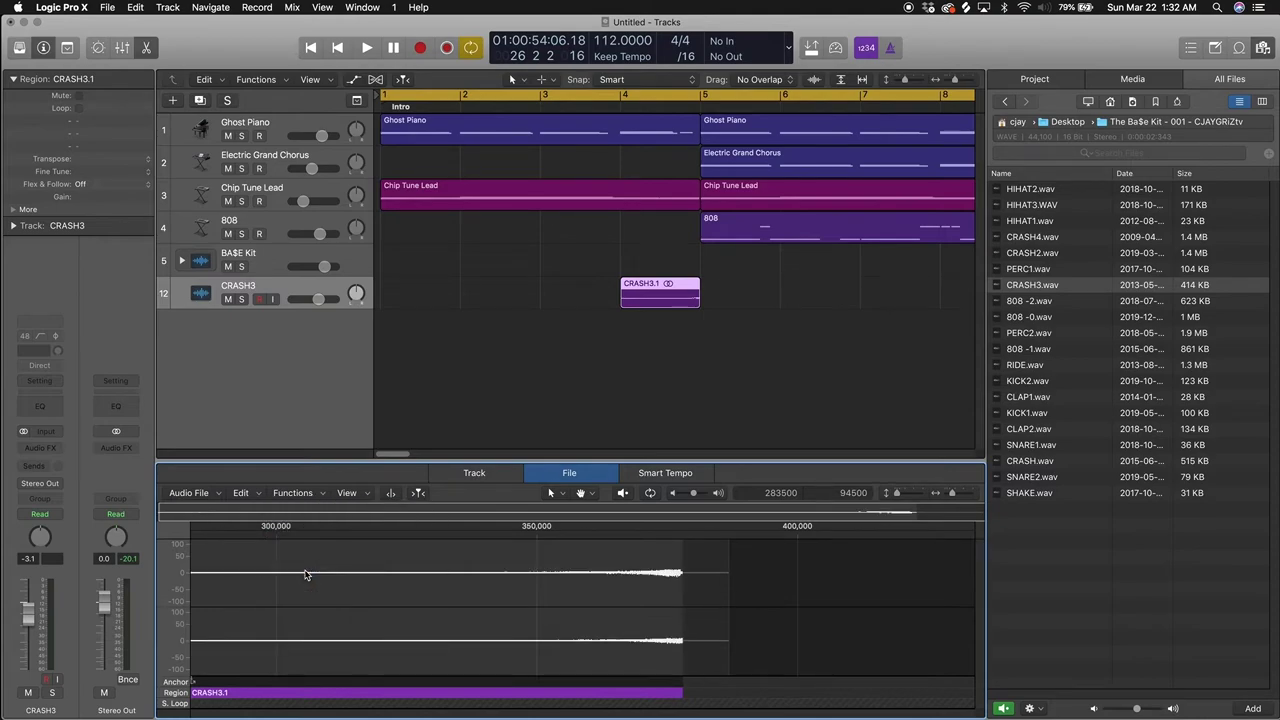
left_click(599, 346)
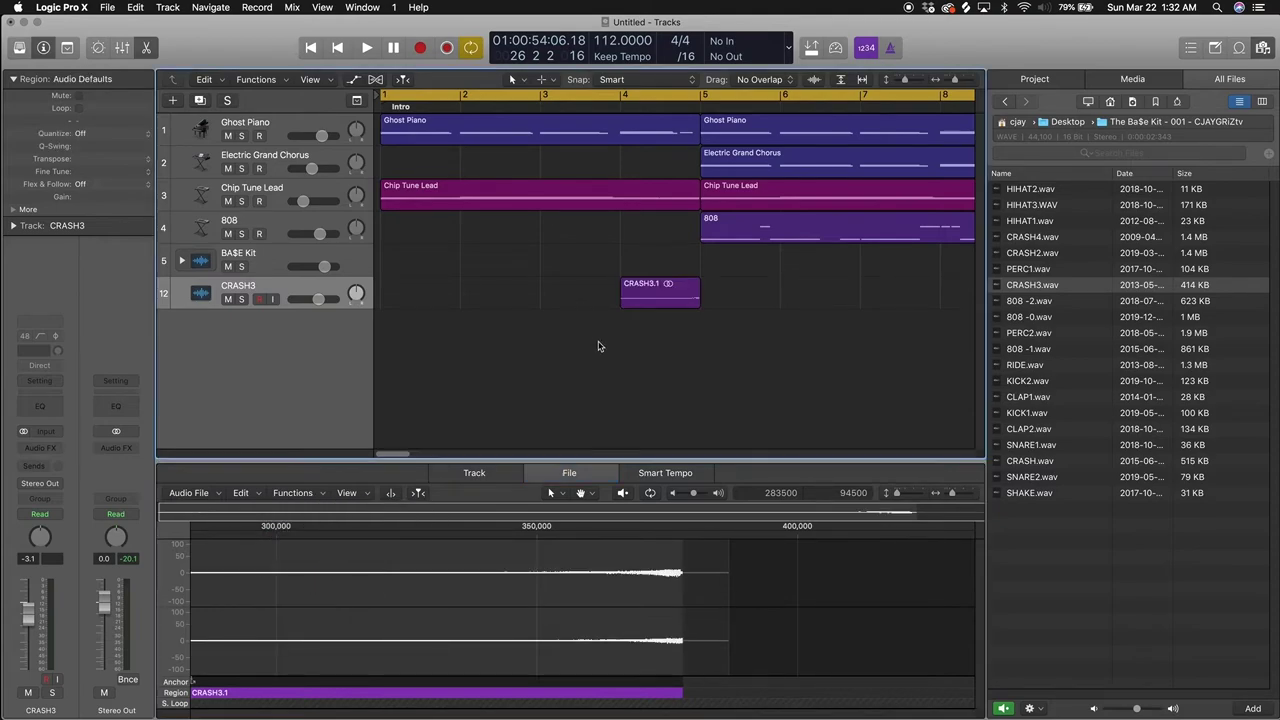
Step: Move the reversed CRASH3 region to bar 8, leading into the verse, and play back from bar 7
left_click(1263, 50)
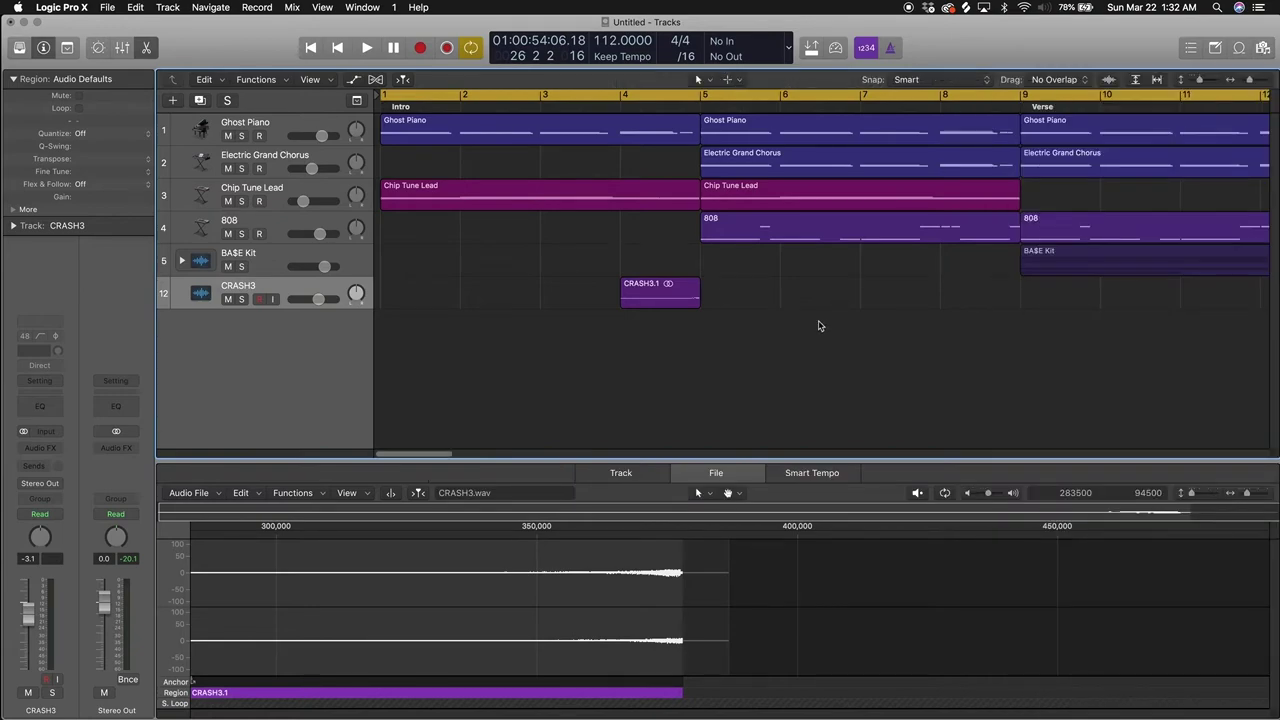
key("z")
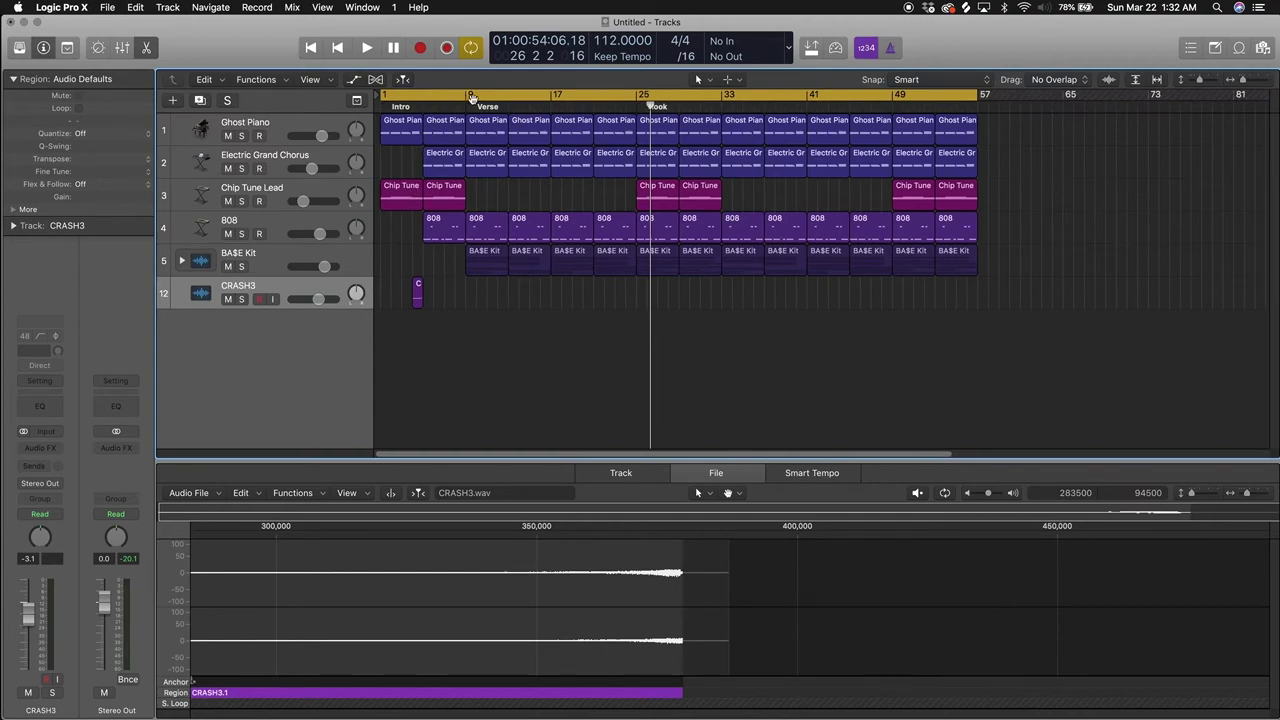
left_click_drag(418, 289, 461, 290)
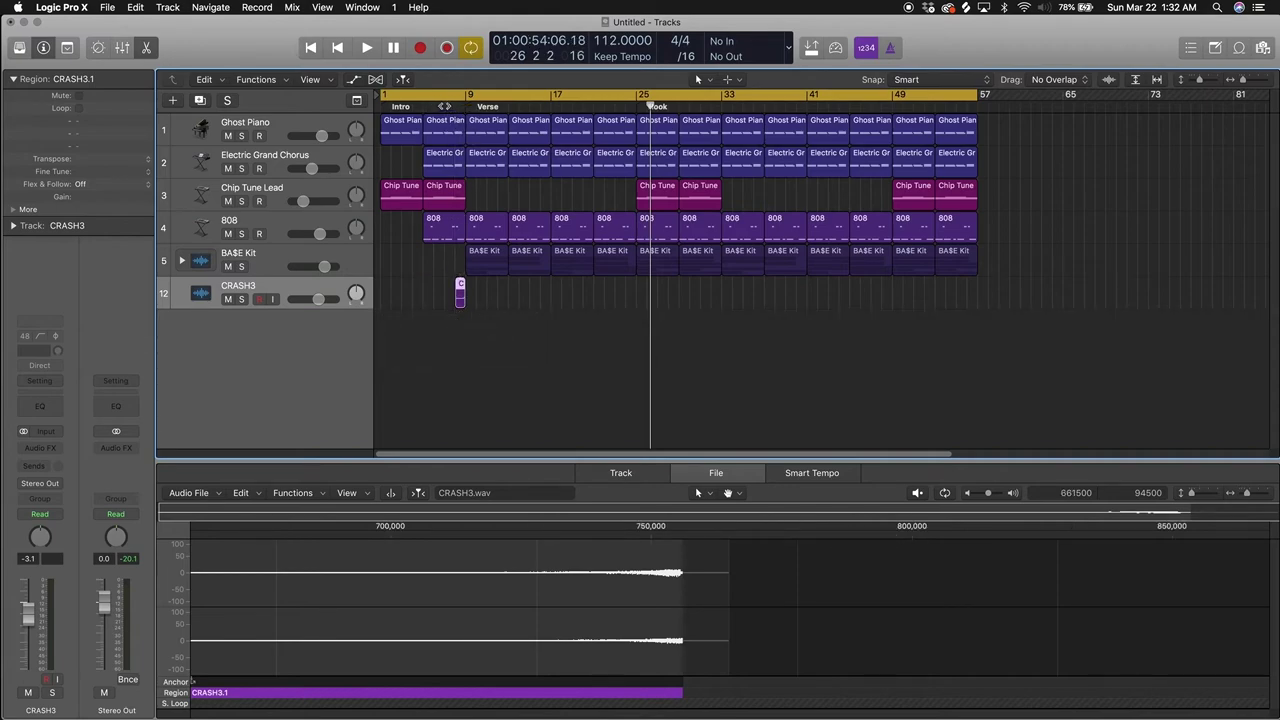
left_click(444, 106)
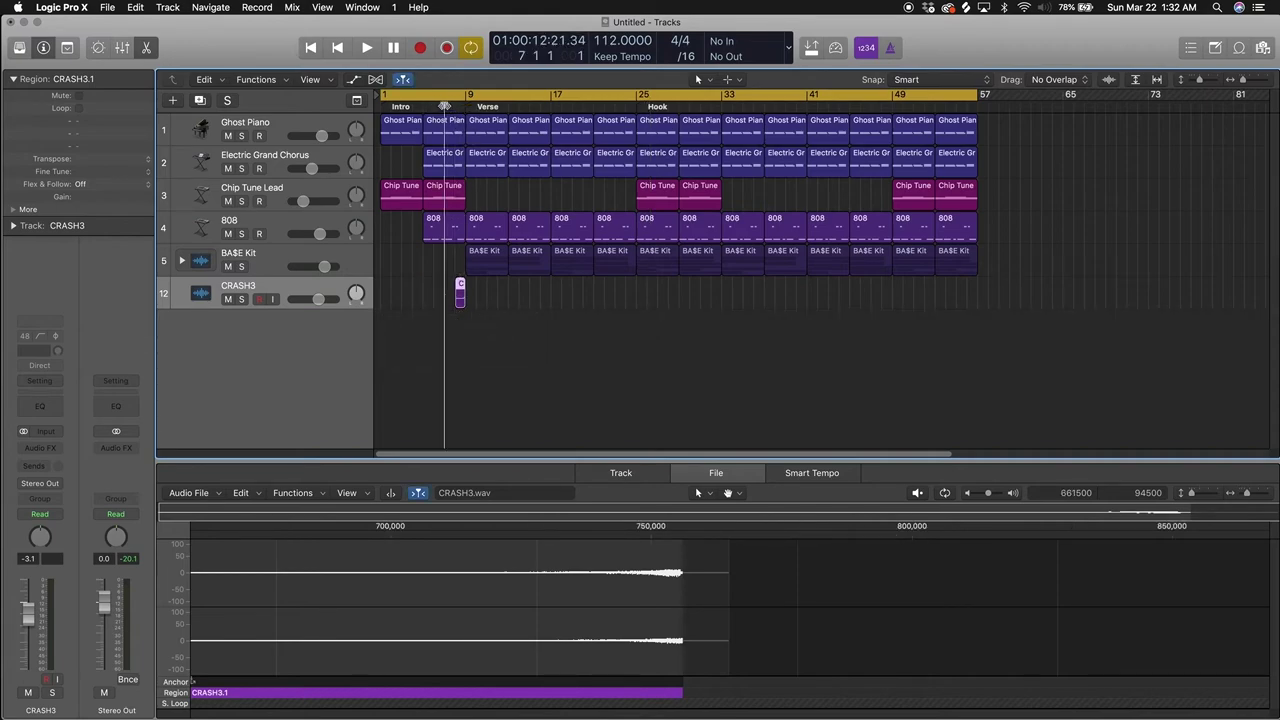
key("space")
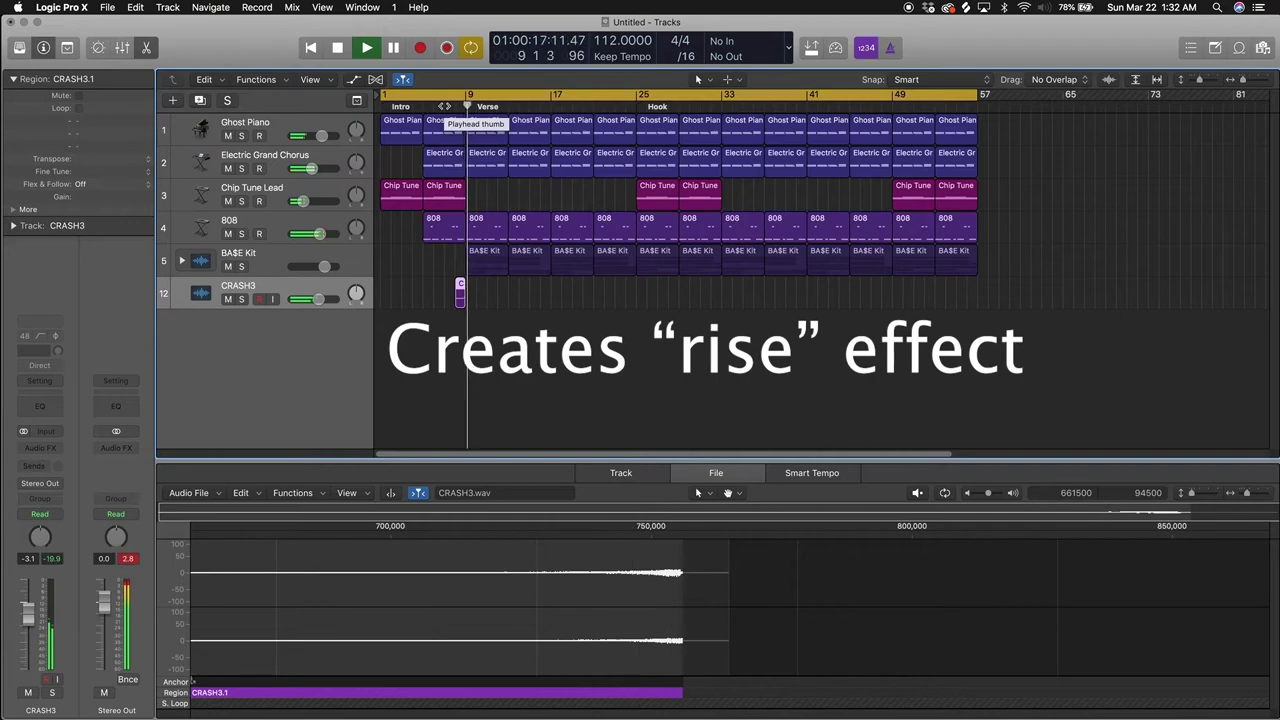
key("space")
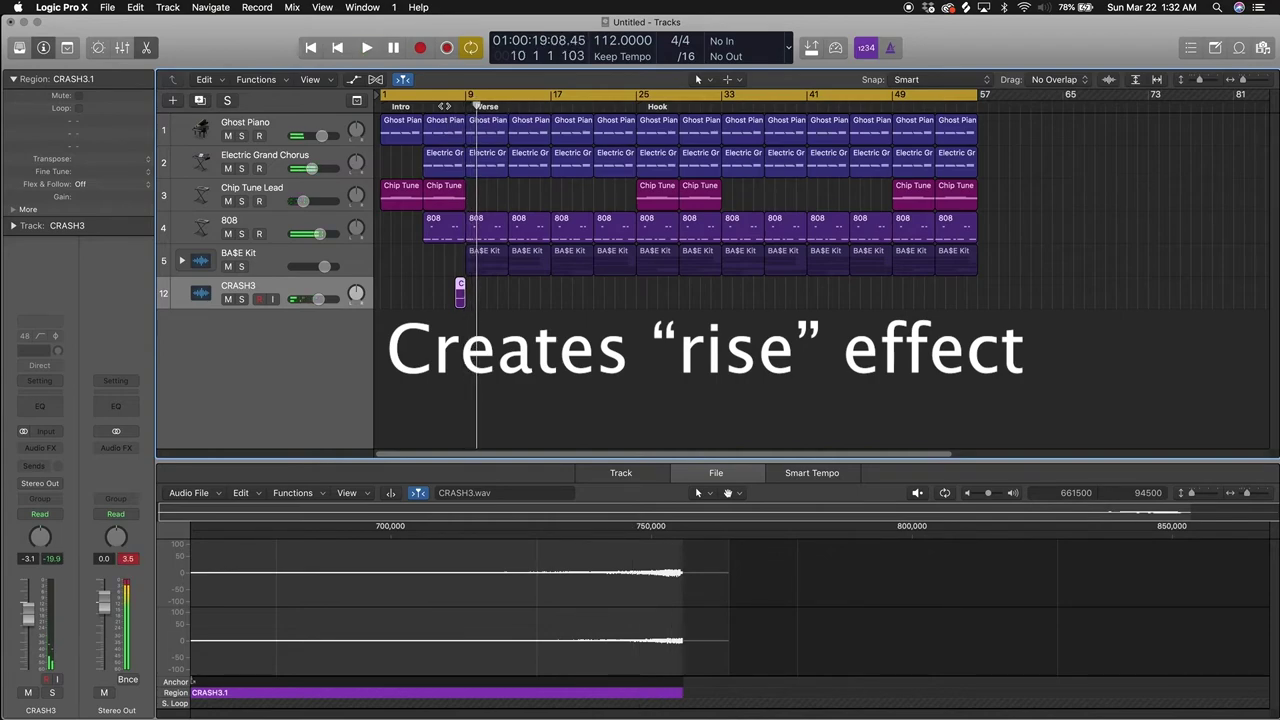
Step: Copy the reversed CRASH3 region to bars 16, 24, 28, 32, 40, 48, 52 and 56, and briefly play the song
left_click_drag(462, 290, 934, 286)
left_click(460, 287)
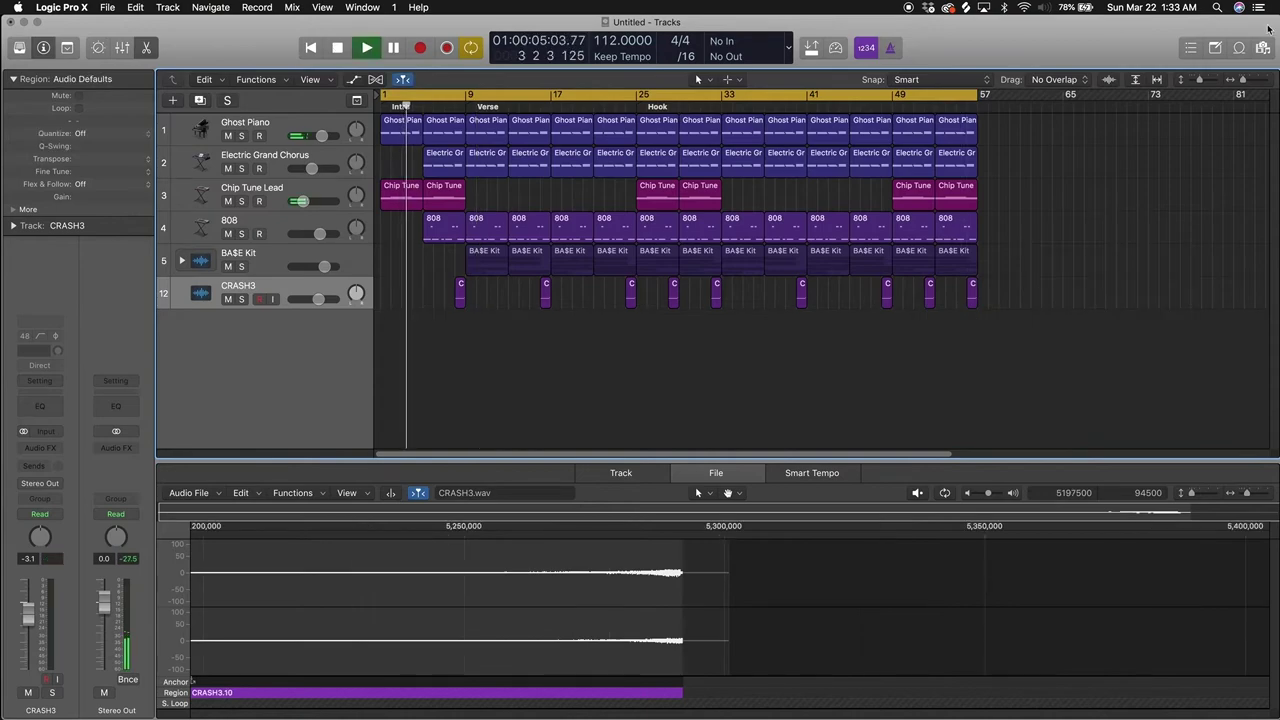
key("space")
Step: Add tag - hey c7_93.wav from the bookmarked MPC folder's CJAY TAGS / SAMPLES on a new track, starting at bar 7
left_click(1263, 47)
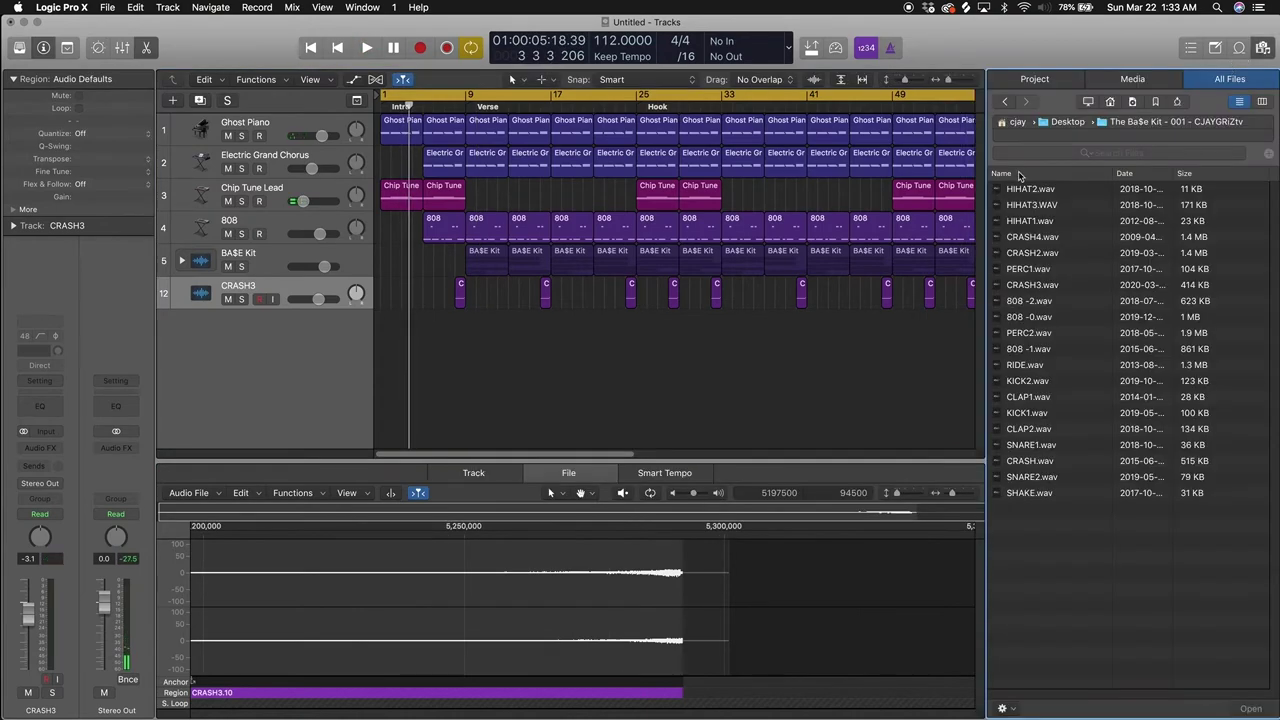
left_click(1151, 103)
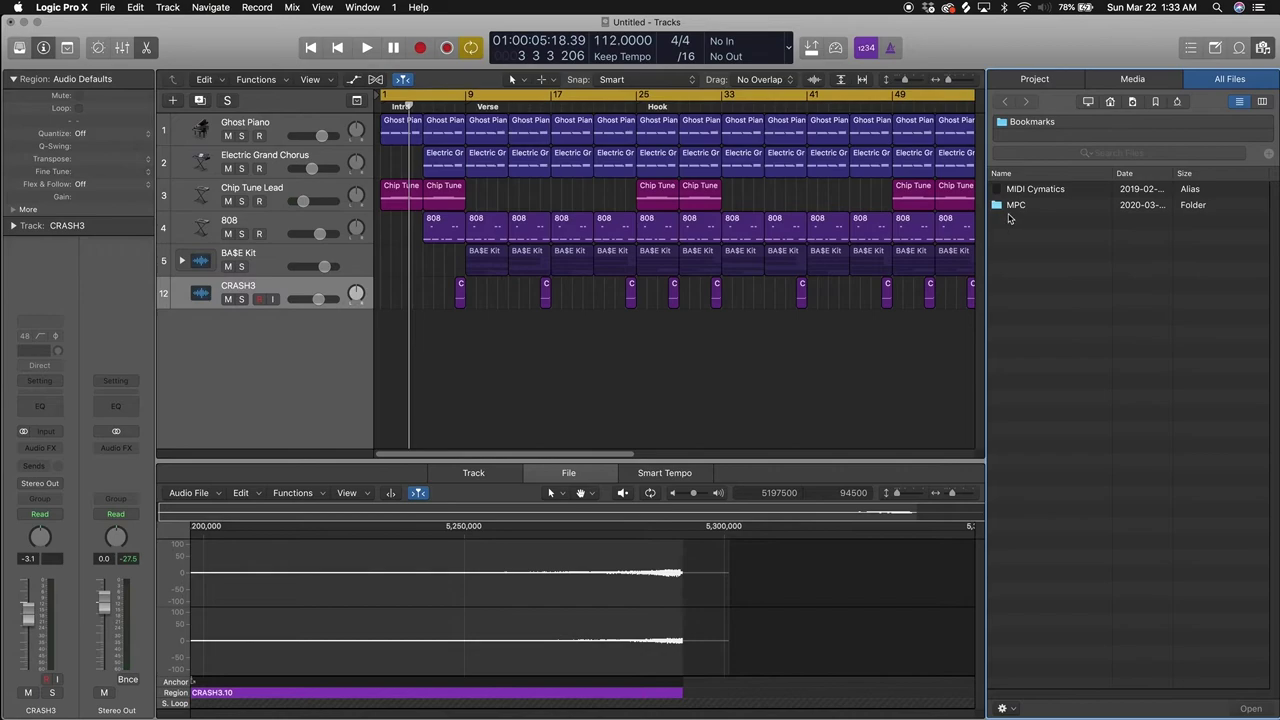
double_click(1036, 205)
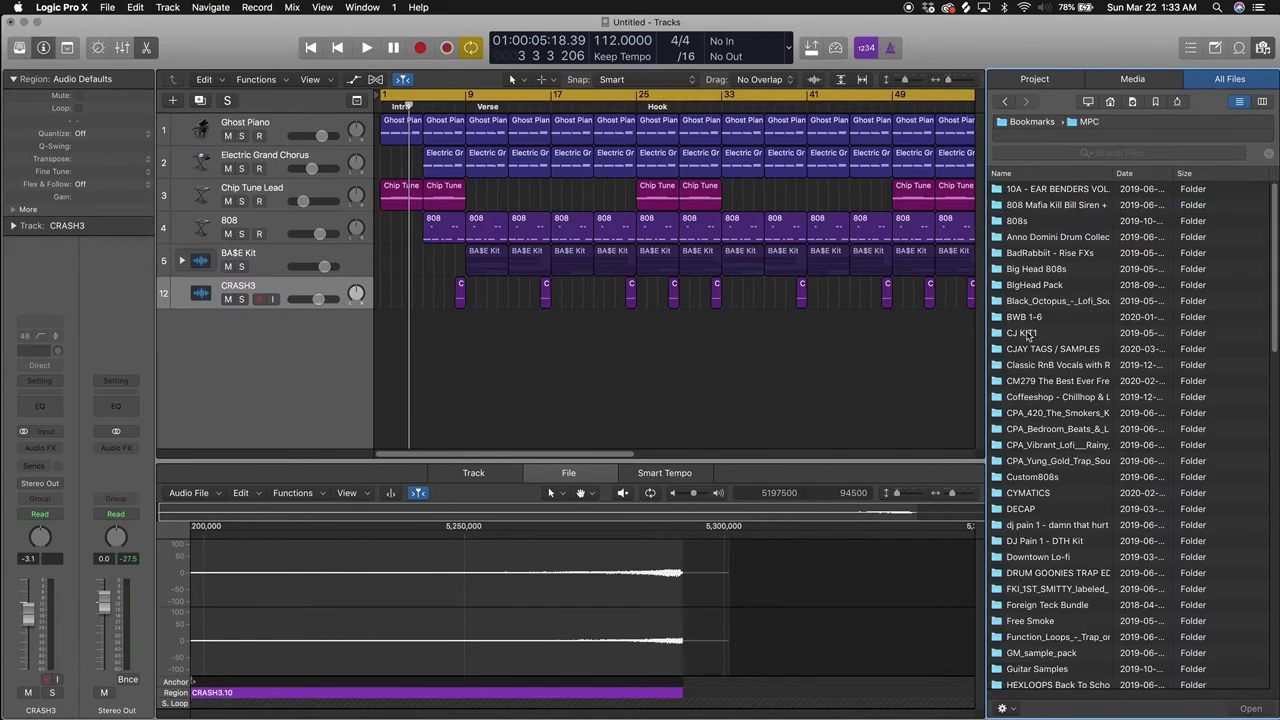
double_click(1031, 349)
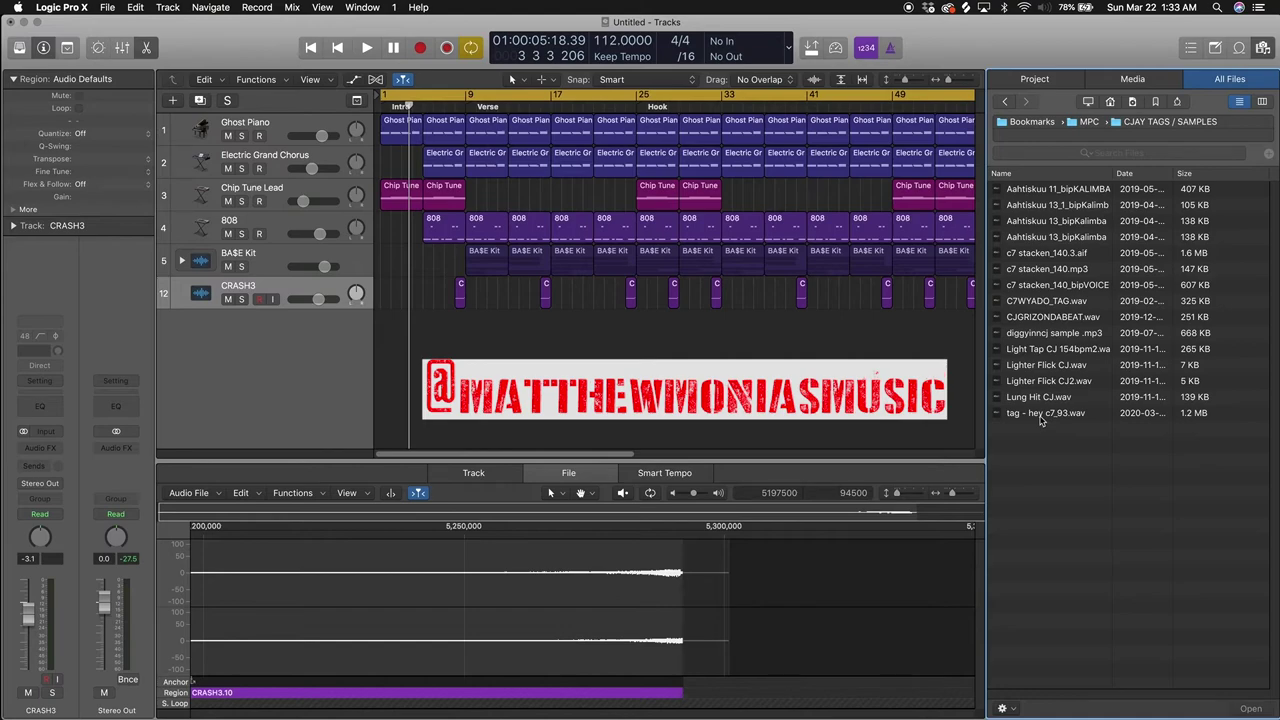
left_click_drag(1027, 418, 453, 327)
key("super+Right")
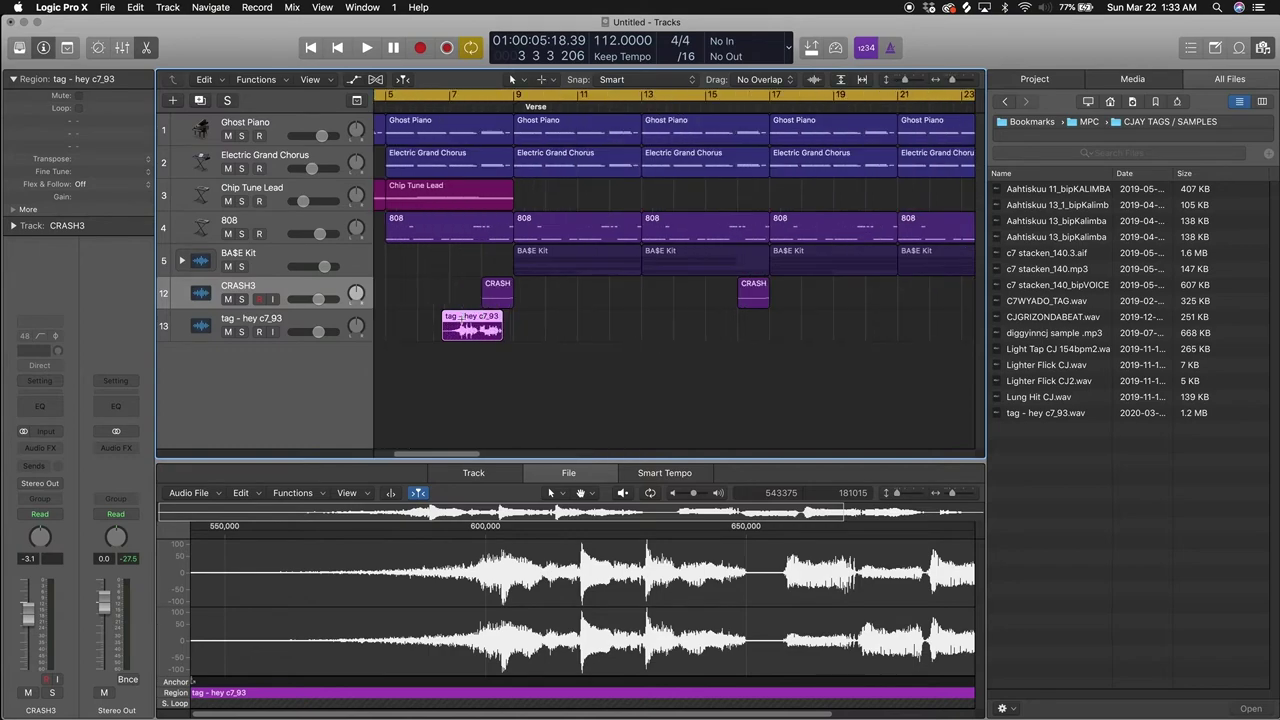
left_click_drag(468, 324, 476, 326)
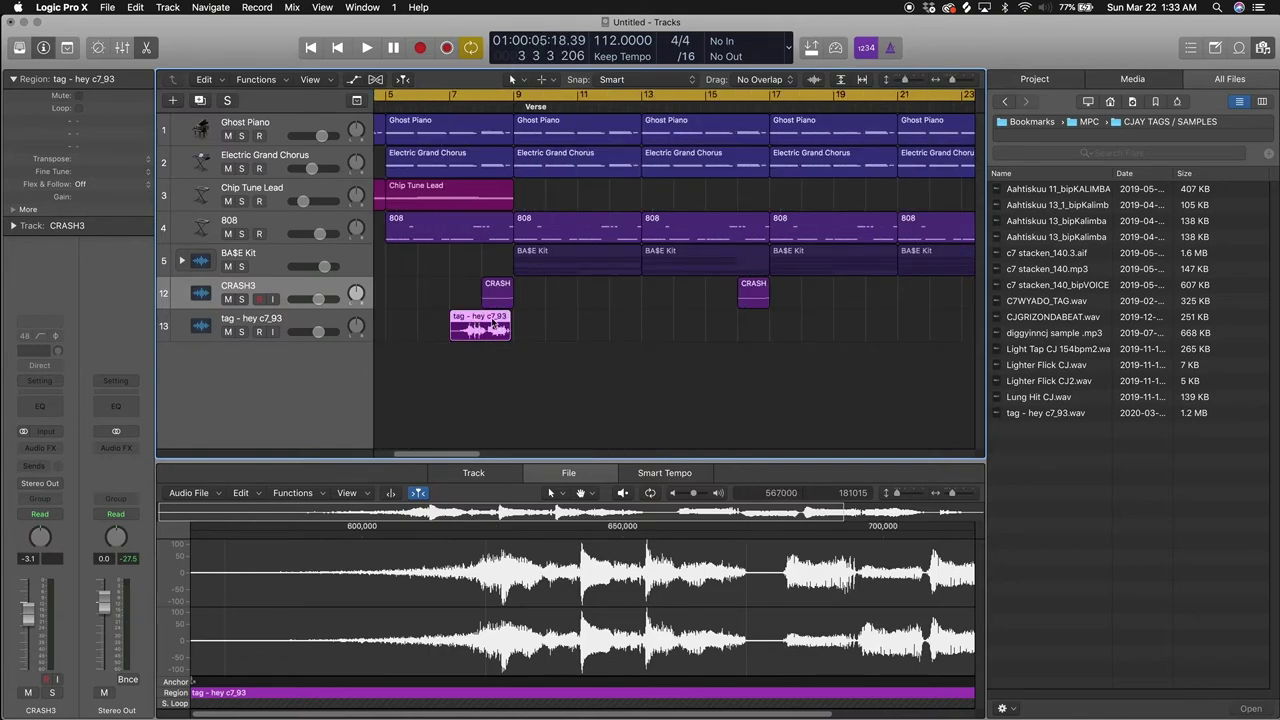
Step: Play the whole arrangement from the start with the file browser hidden, and lower the tag track's volume to -9.8 dB
key("Return")
key("space")
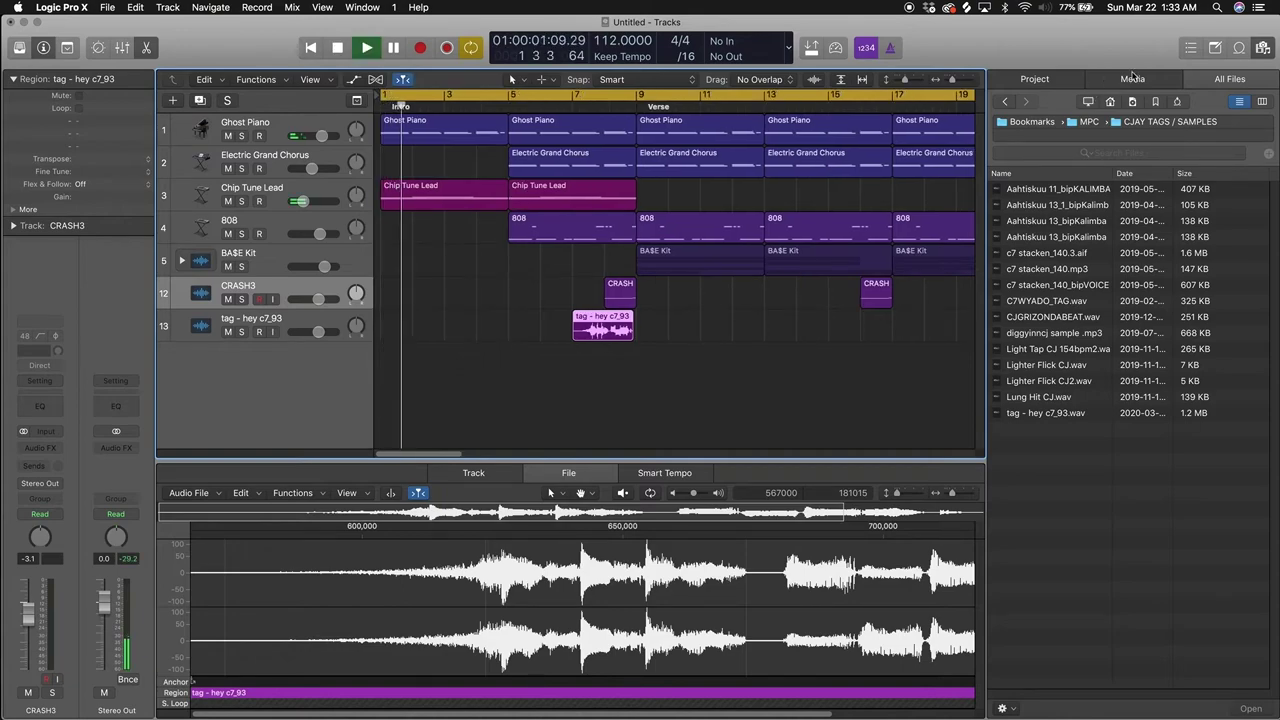
left_click(1263, 47)
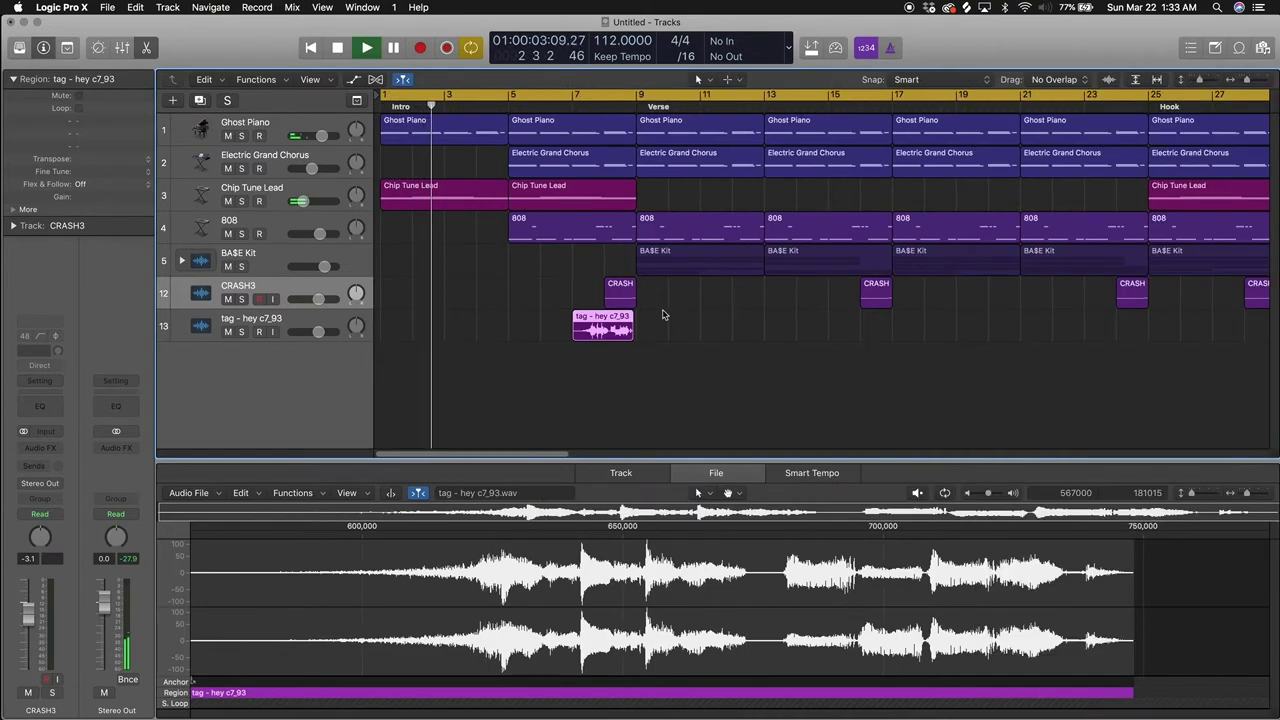
left_click(617, 371)
key("super+Left")
key("super+Left")
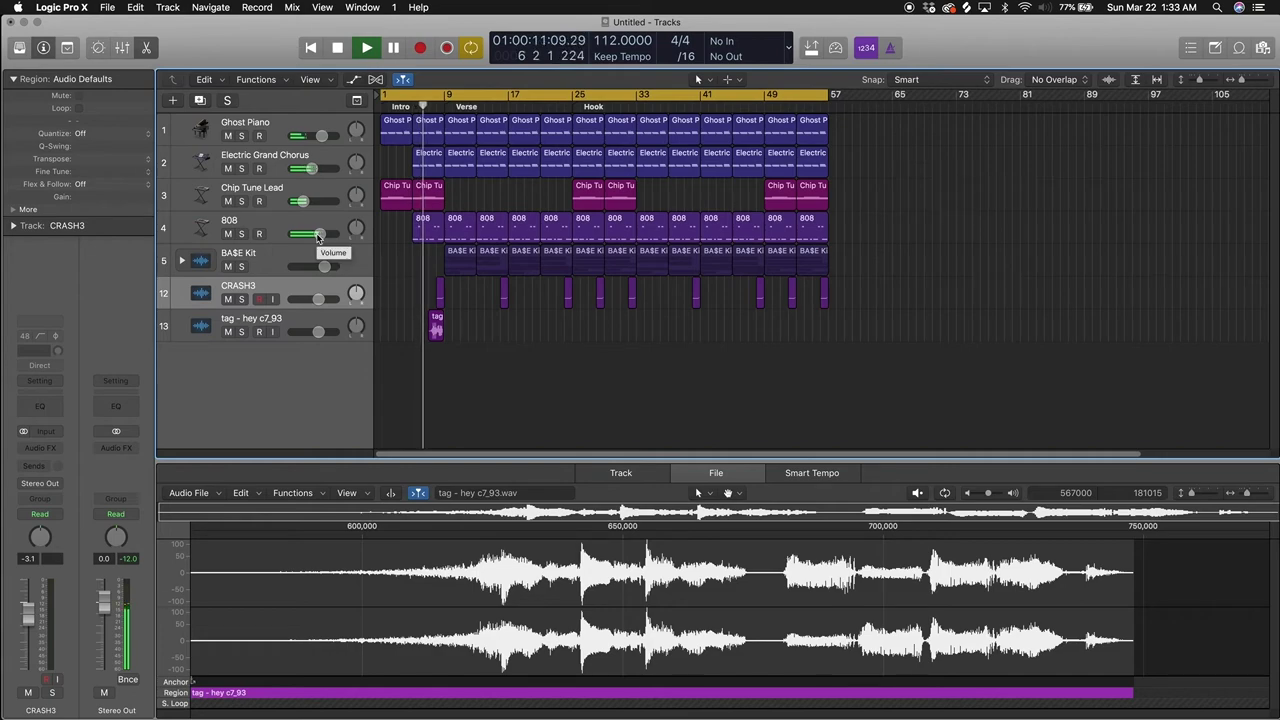
left_click(300, 224)
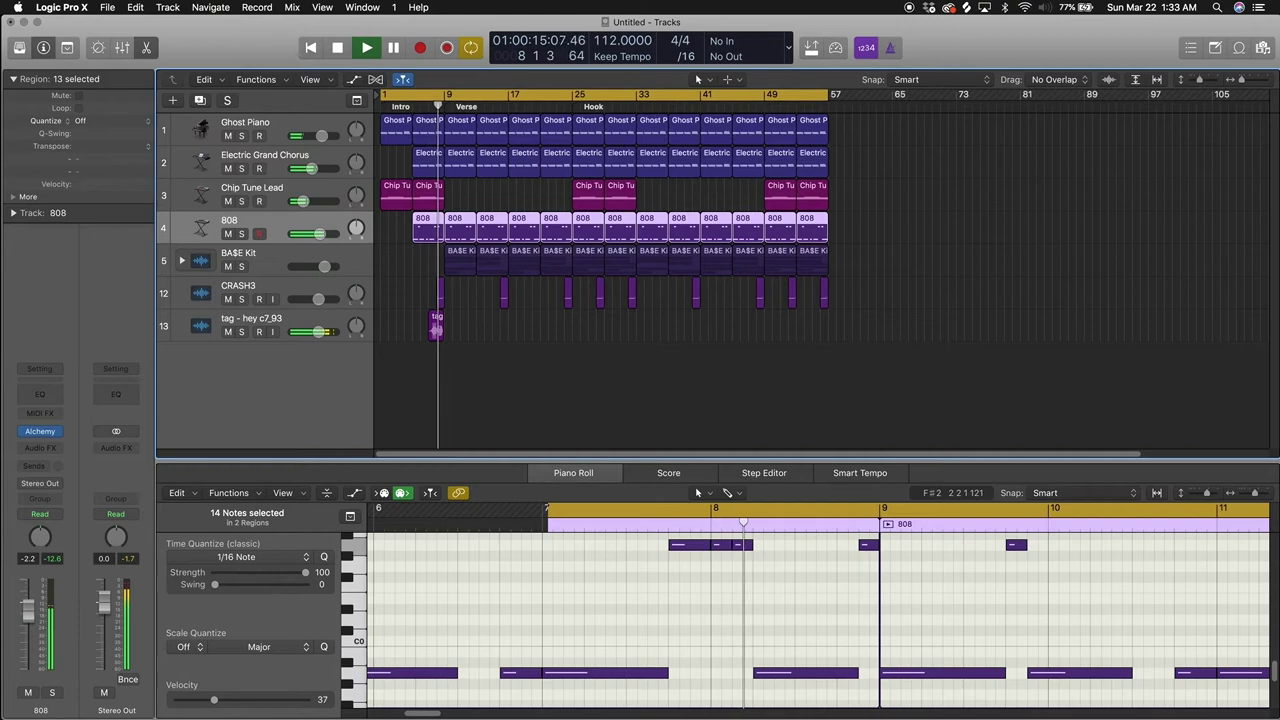
left_click_drag(315, 328, 307, 329)
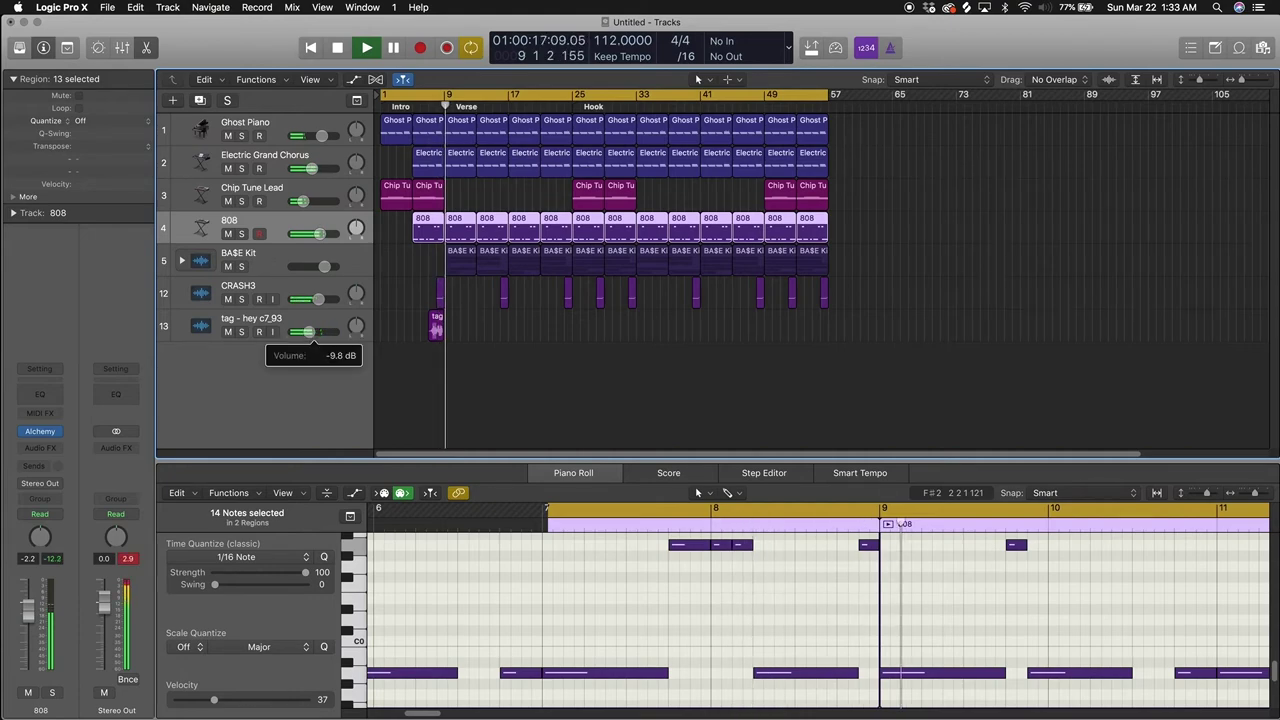
left_click(259, 184)
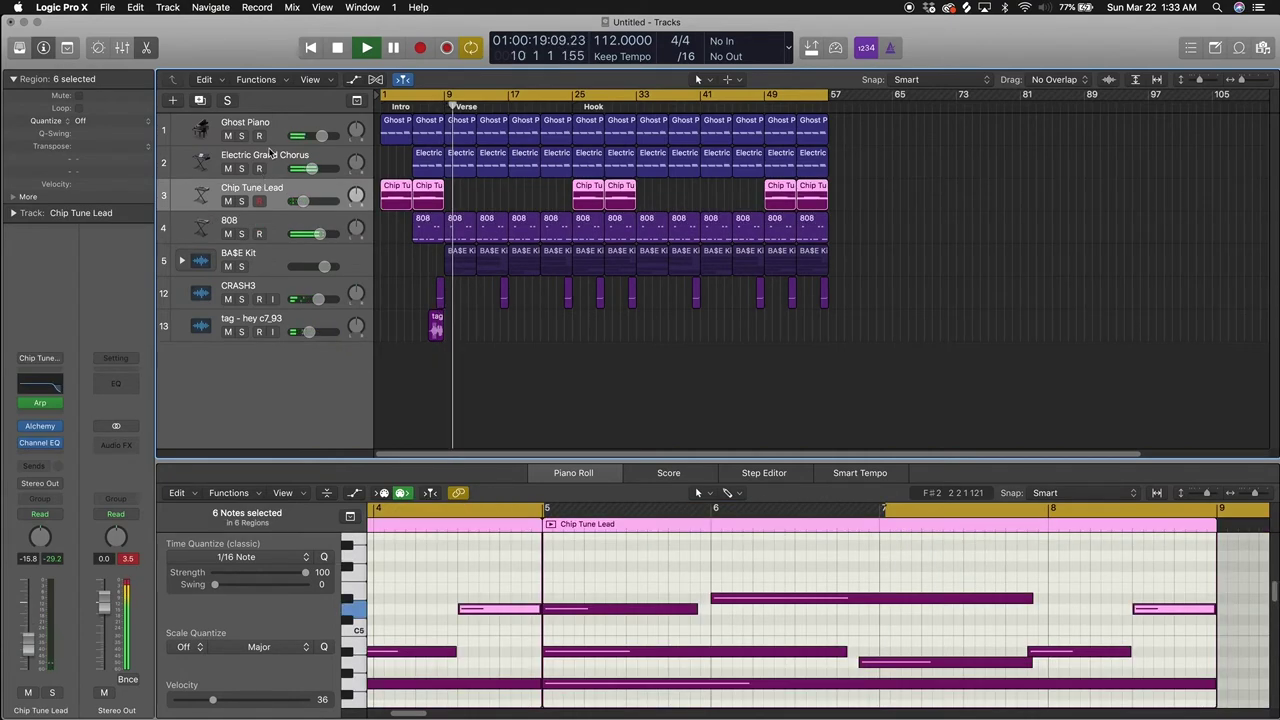
left_click(272, 155)
left_click(272, 123)
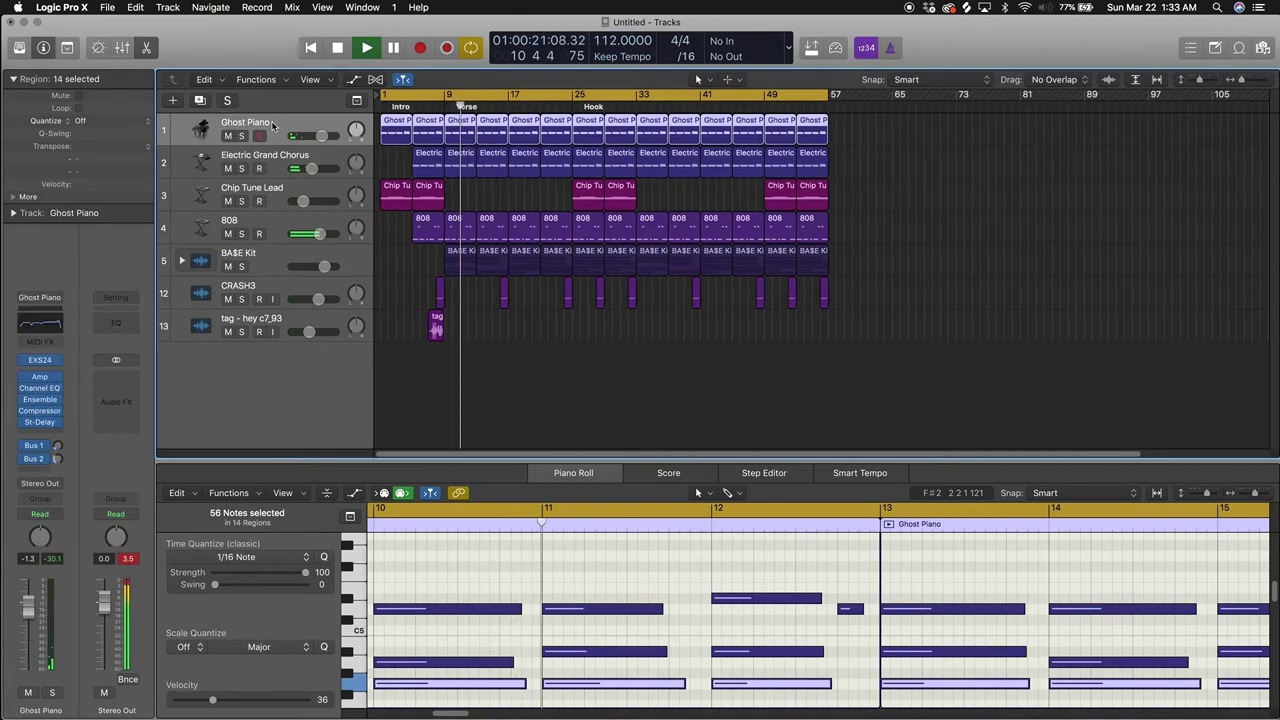
left_click(585, 396)
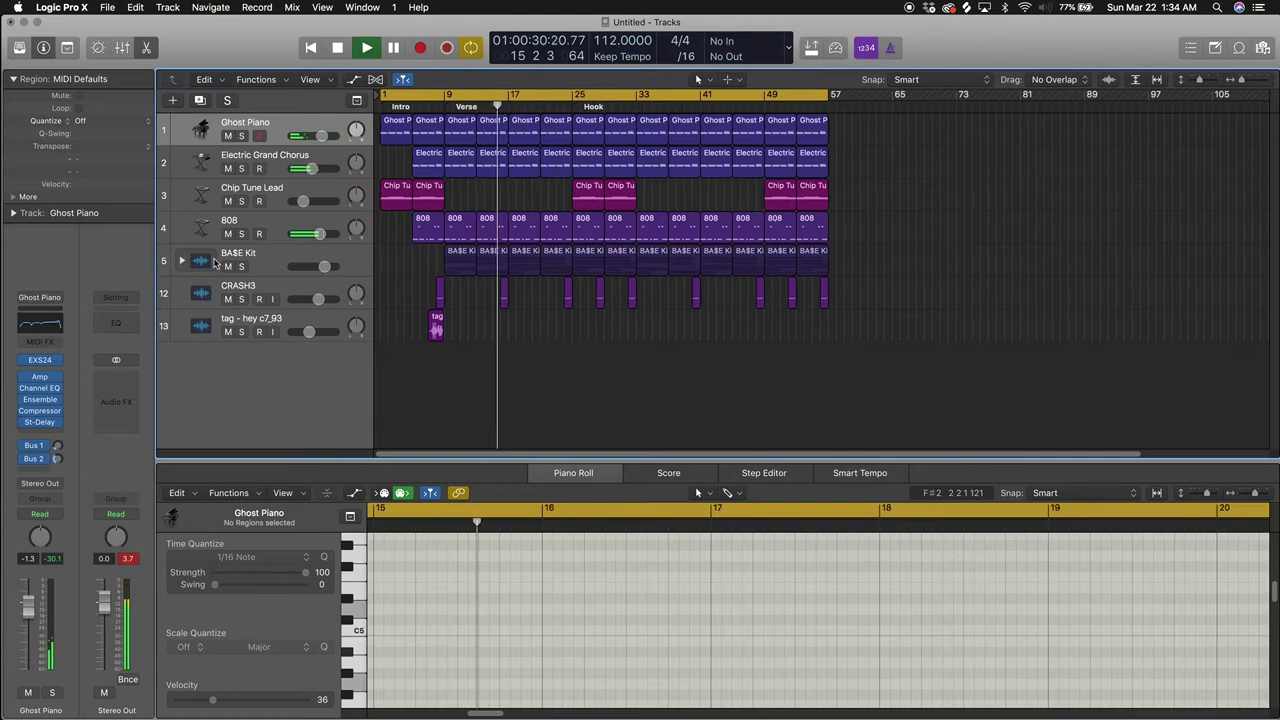
Step: Expand the BA$E Kit track stack and hide the piano roll so all tracks fit in view
left_click(183, 261)
scroll(590, 440, "down", 2)
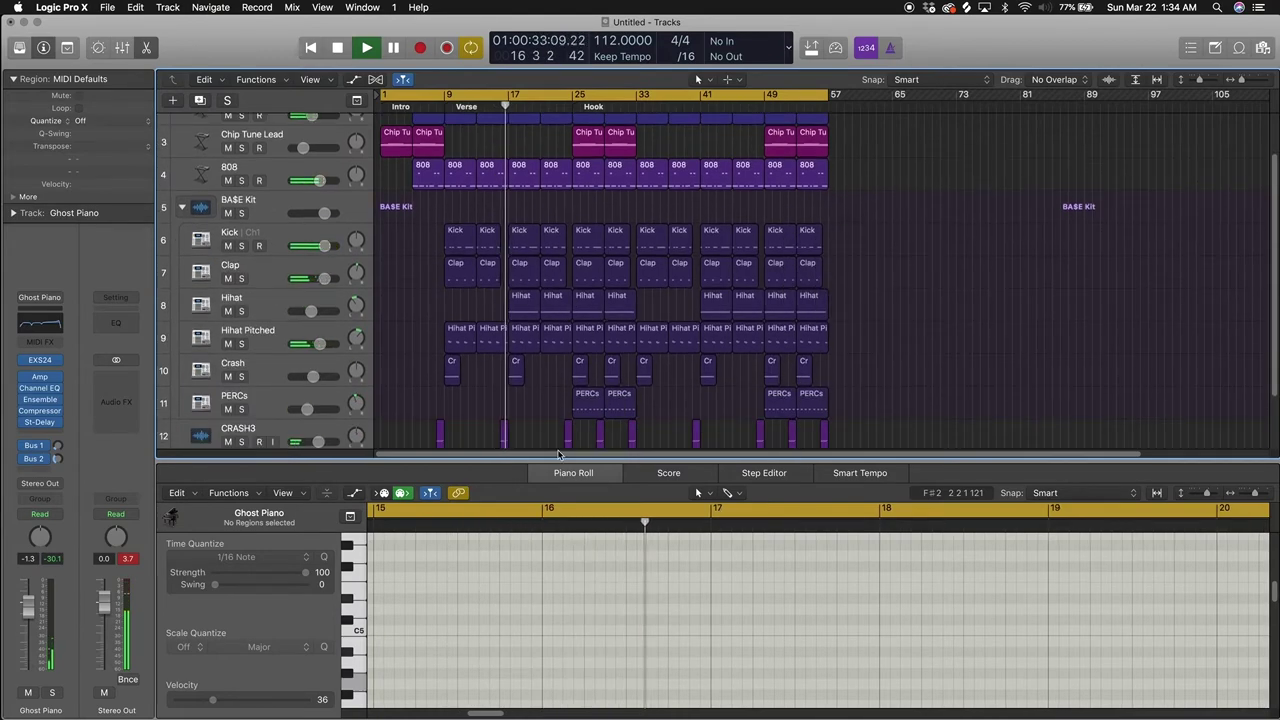
key("e")
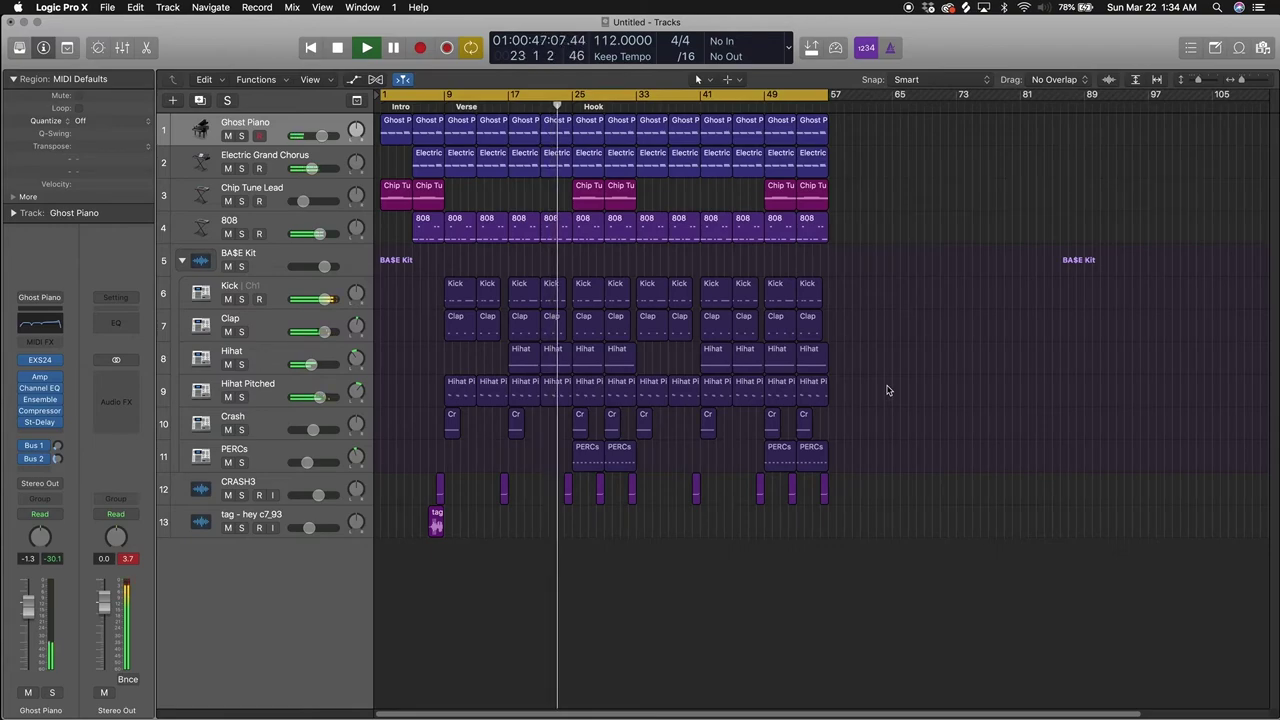
Step: Copy the tag - hey c7_93 region to bars 31 and 55, at the end of each hook
left_click(437, 520, "alt")
left_click_drag(438, 518, 819, 527)
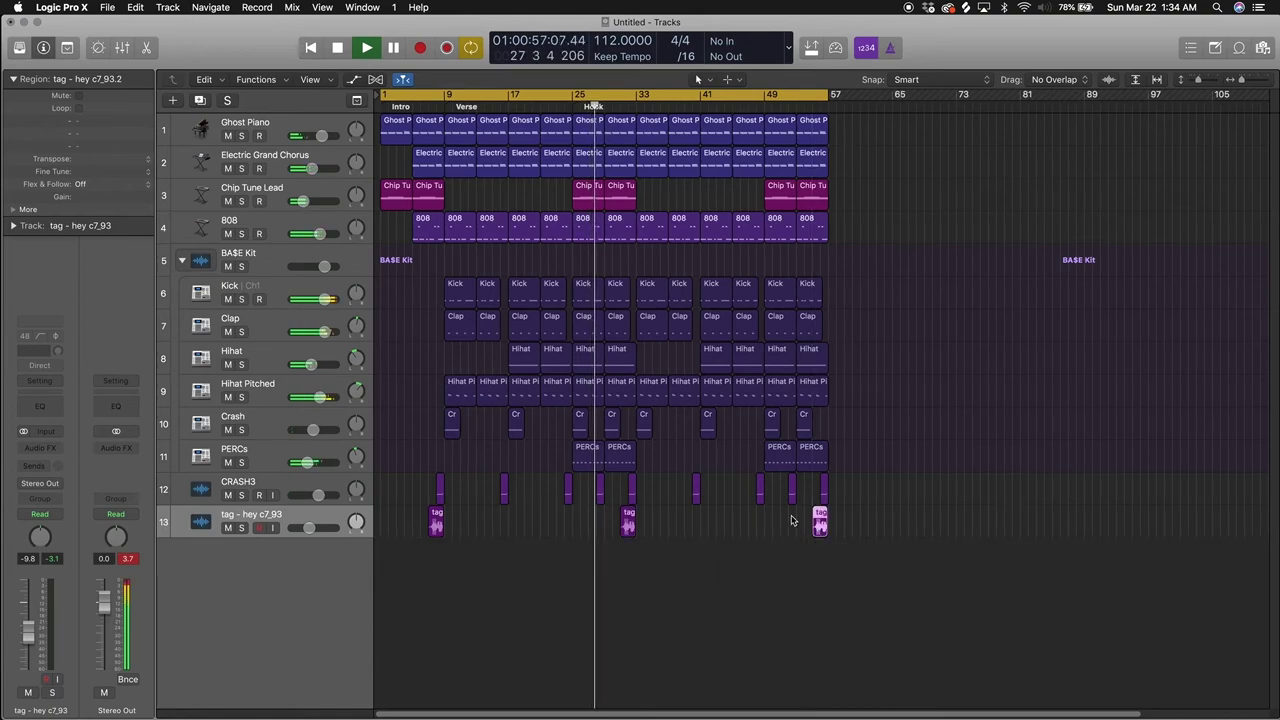
left_click(663, 554)
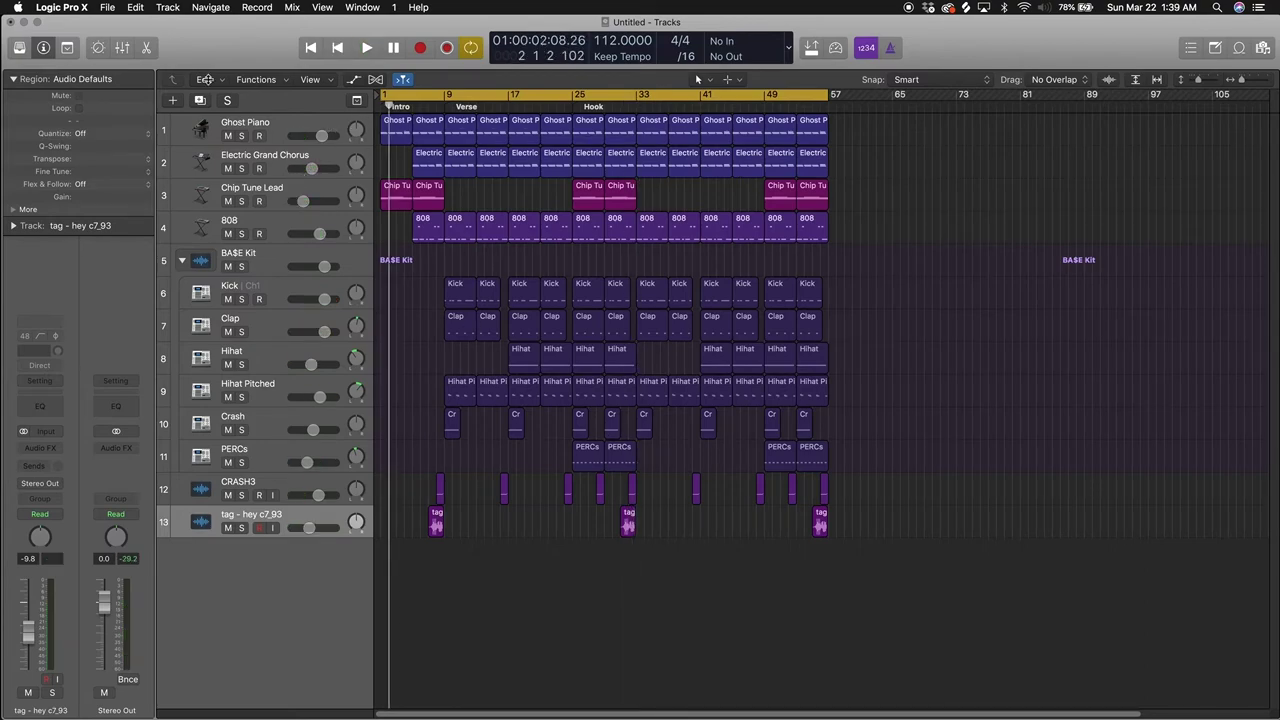
Step: Save the project to the Desktop as a folder named THE BASEMENT BEAT - CJAY GRiZ
left_click(106, 9)
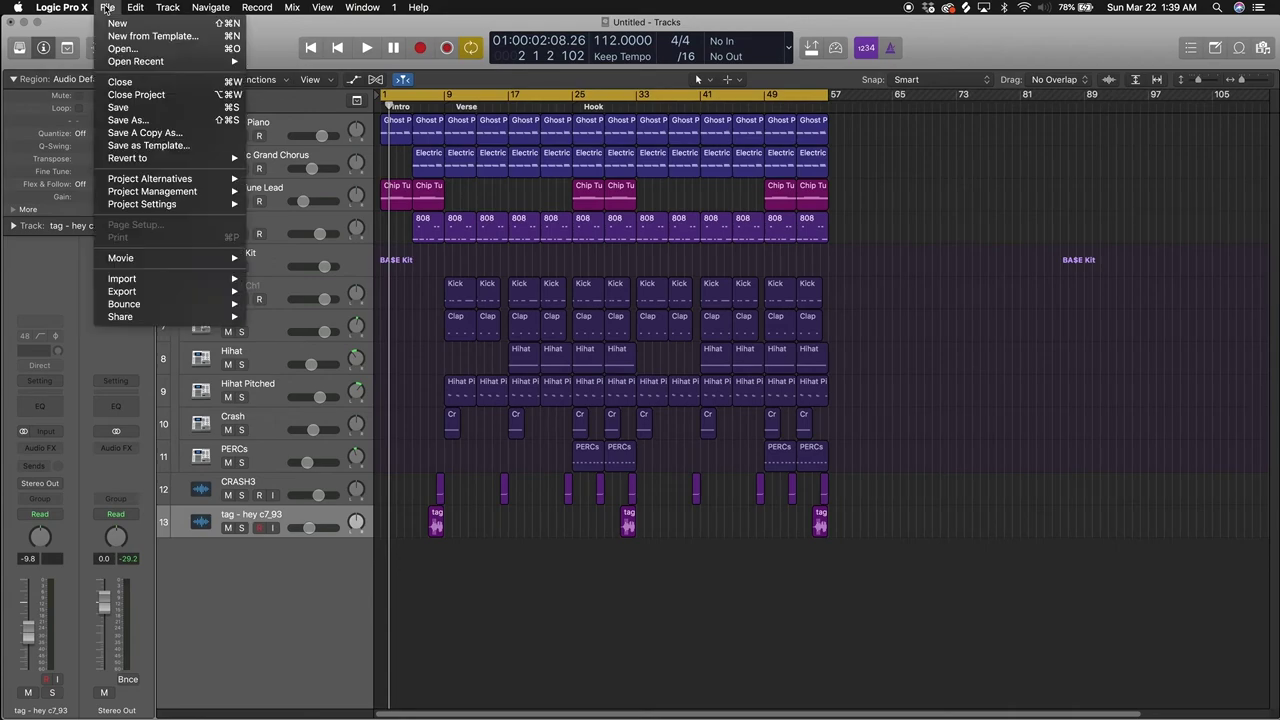
left_click(127, 118)
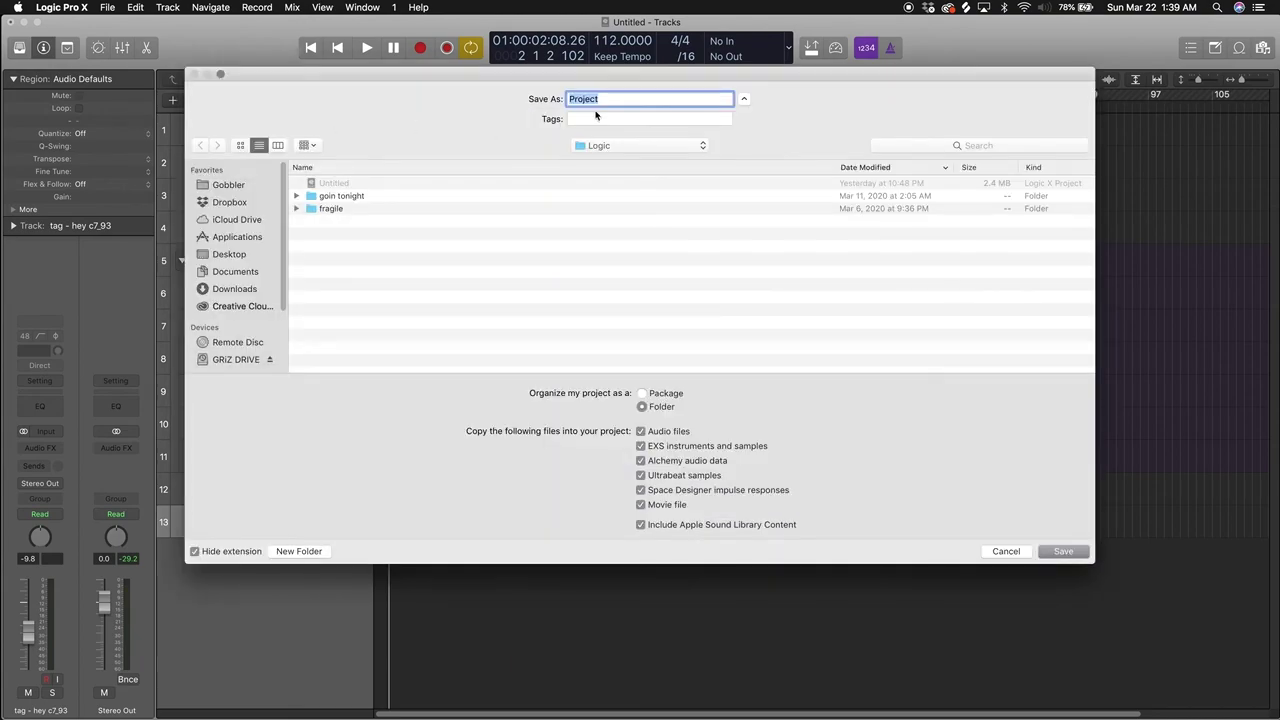
left_click_drag(623, 88, 645, 183)
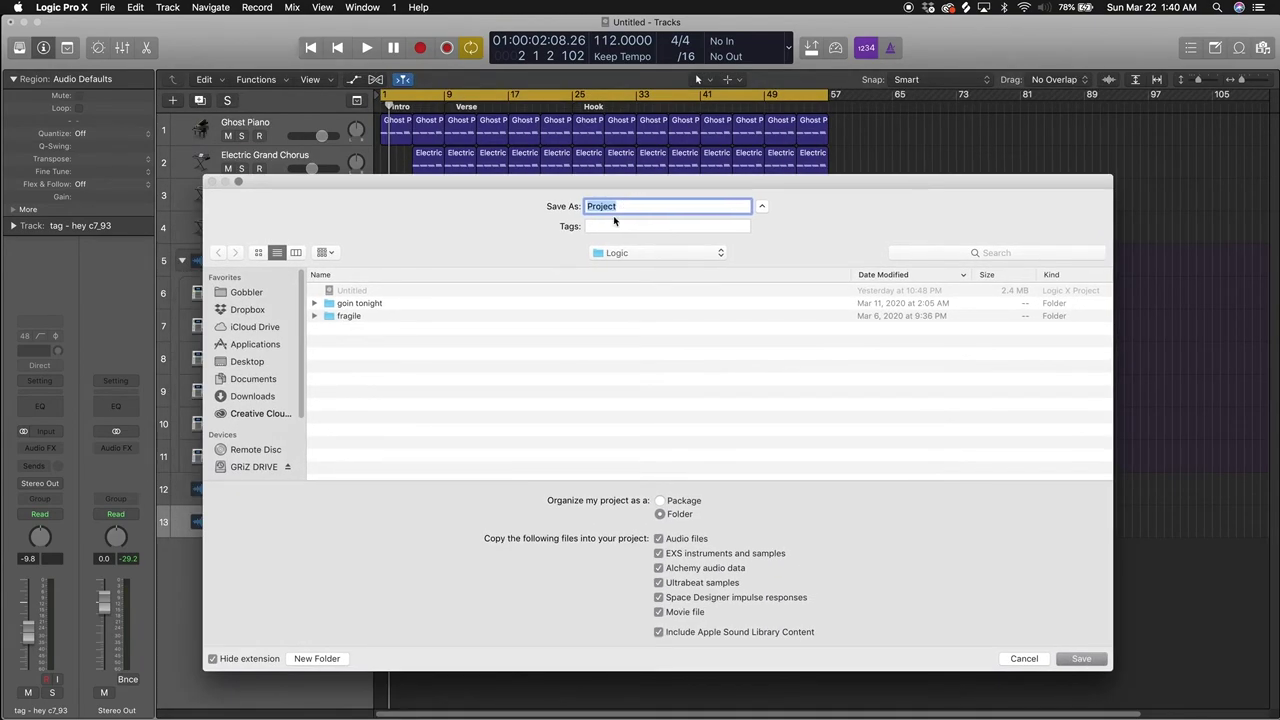
left_click(247, 361)
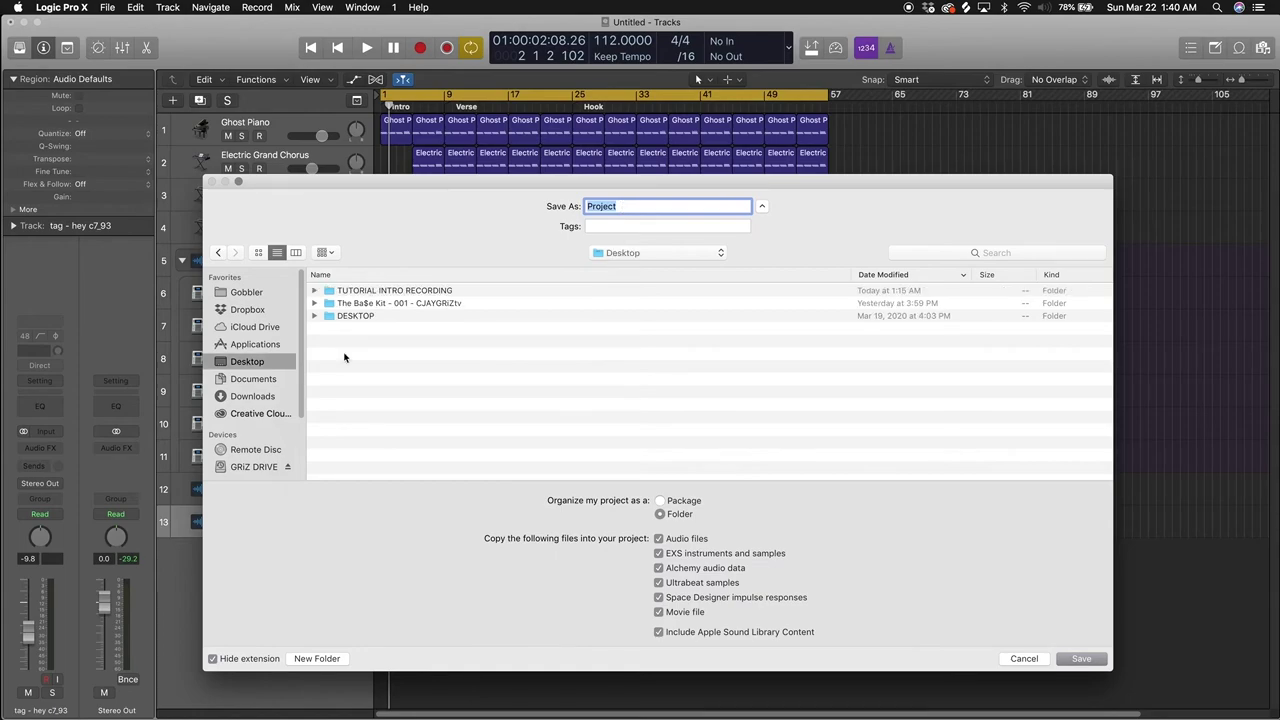
type("B")
type("A$")
key("BackSpace")
key("BackSpace")
key("BackSpace")
type("THE BASEMENT BEAT")
type("- CJAY GRiZ")
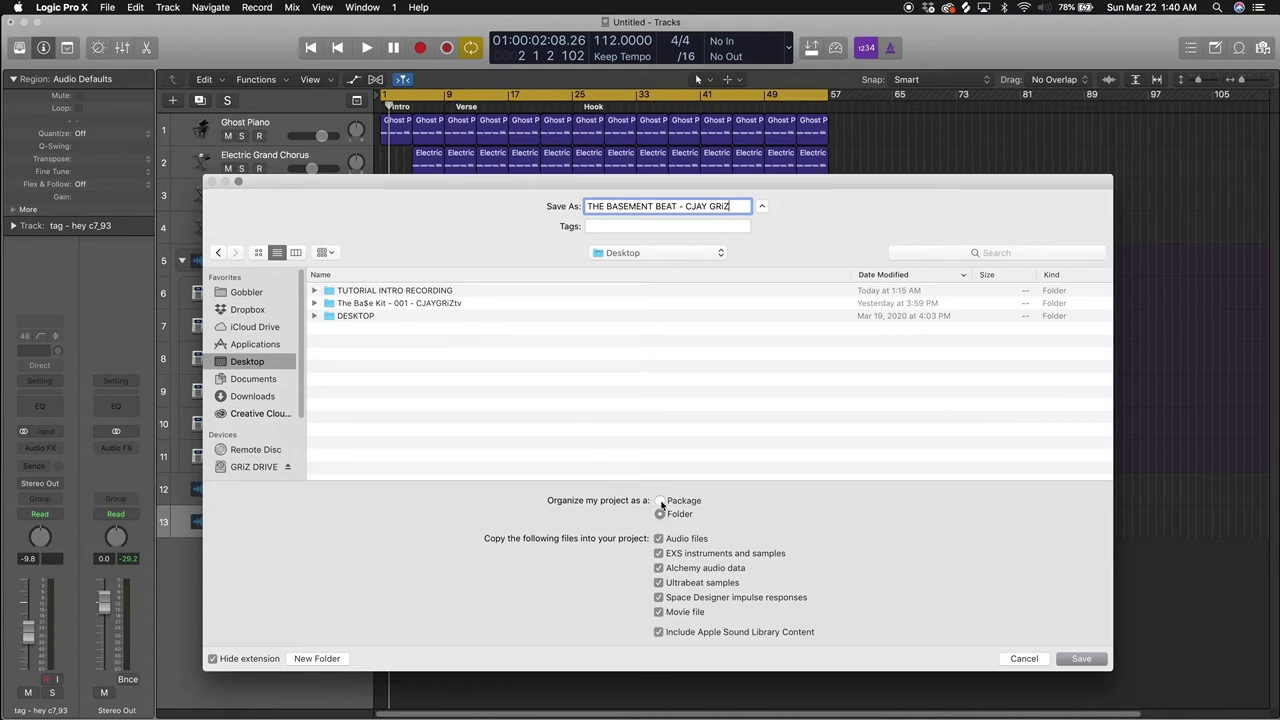
left_click(1083, 658)
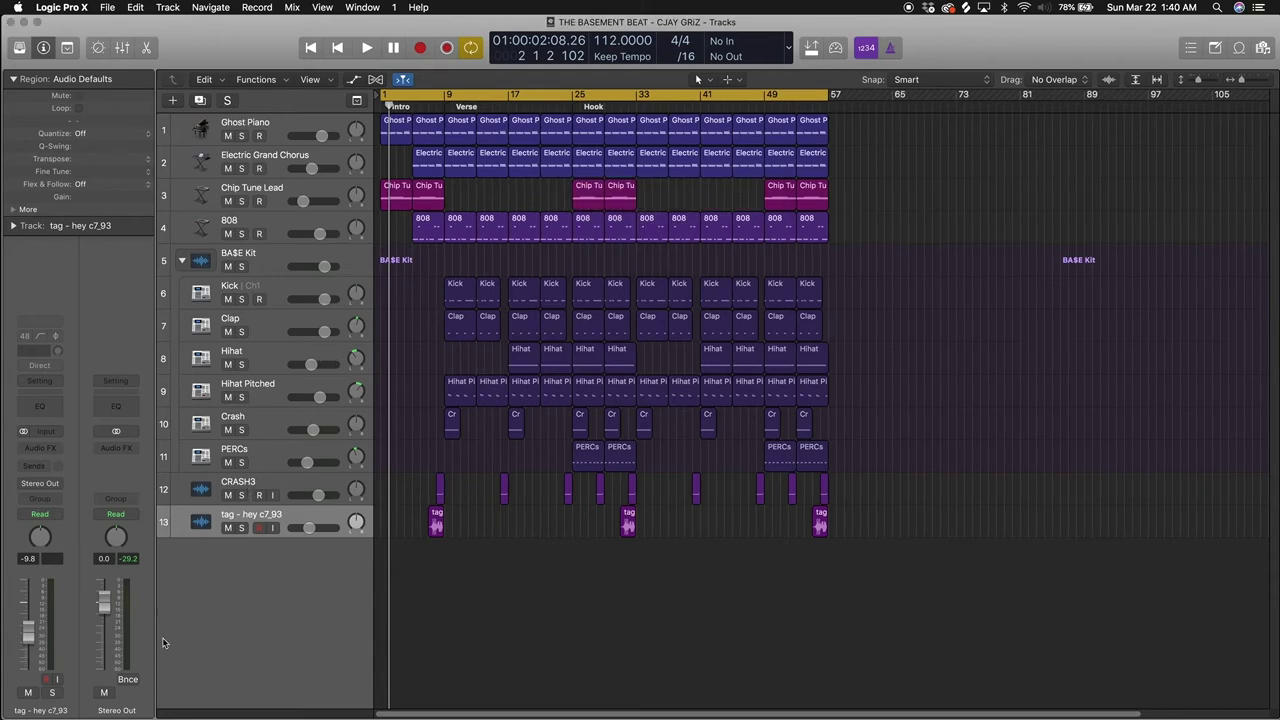
left_click(129, 682)
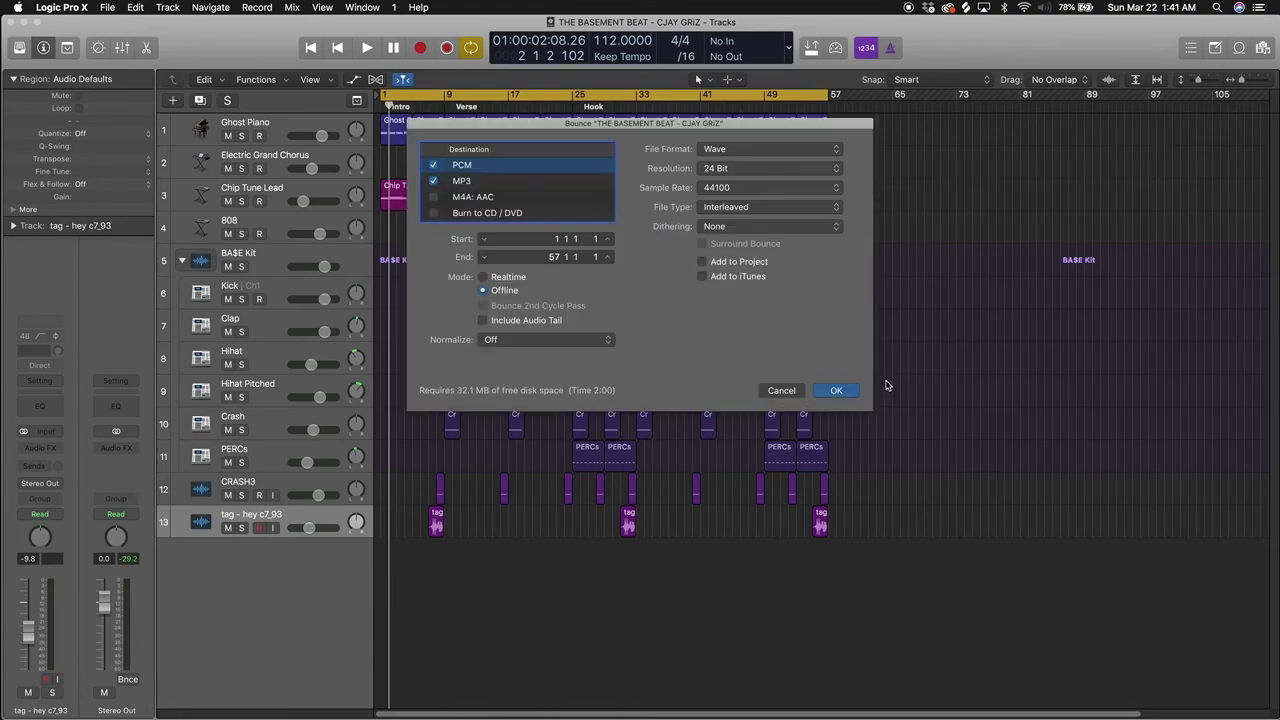
left_click(781, 390)
left_click(107, 7)
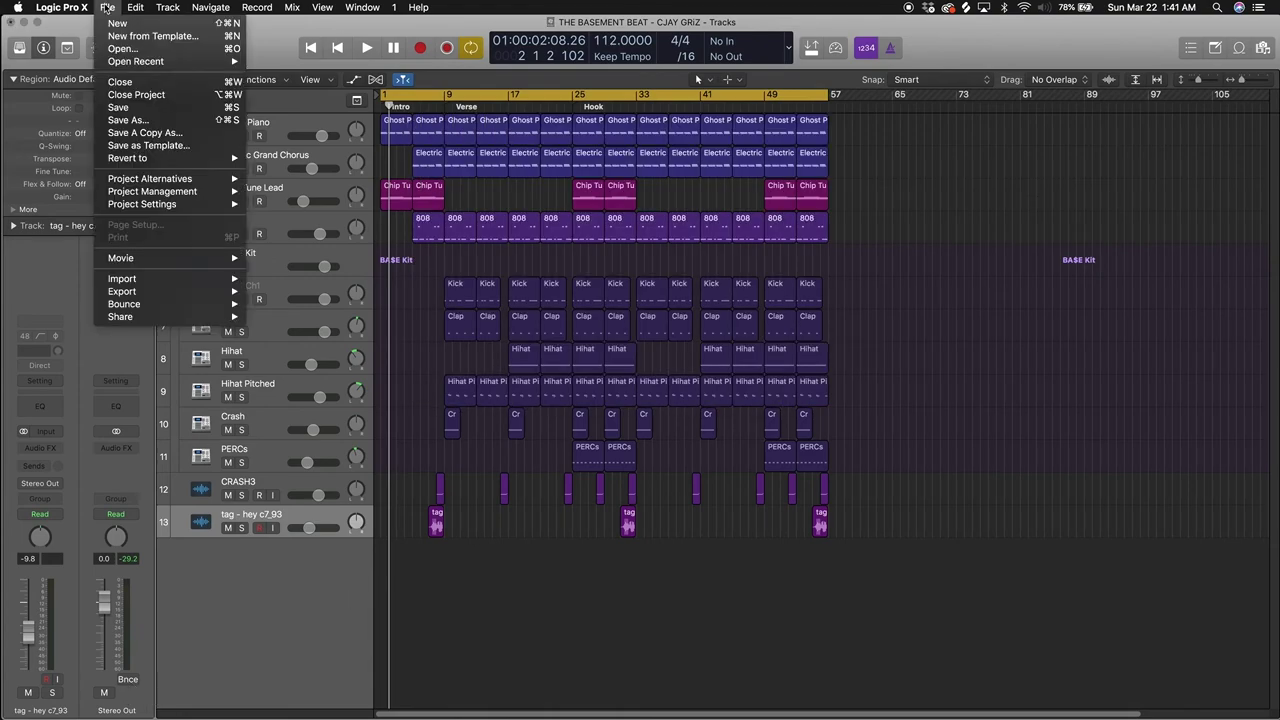
mouse_move(143, 304)
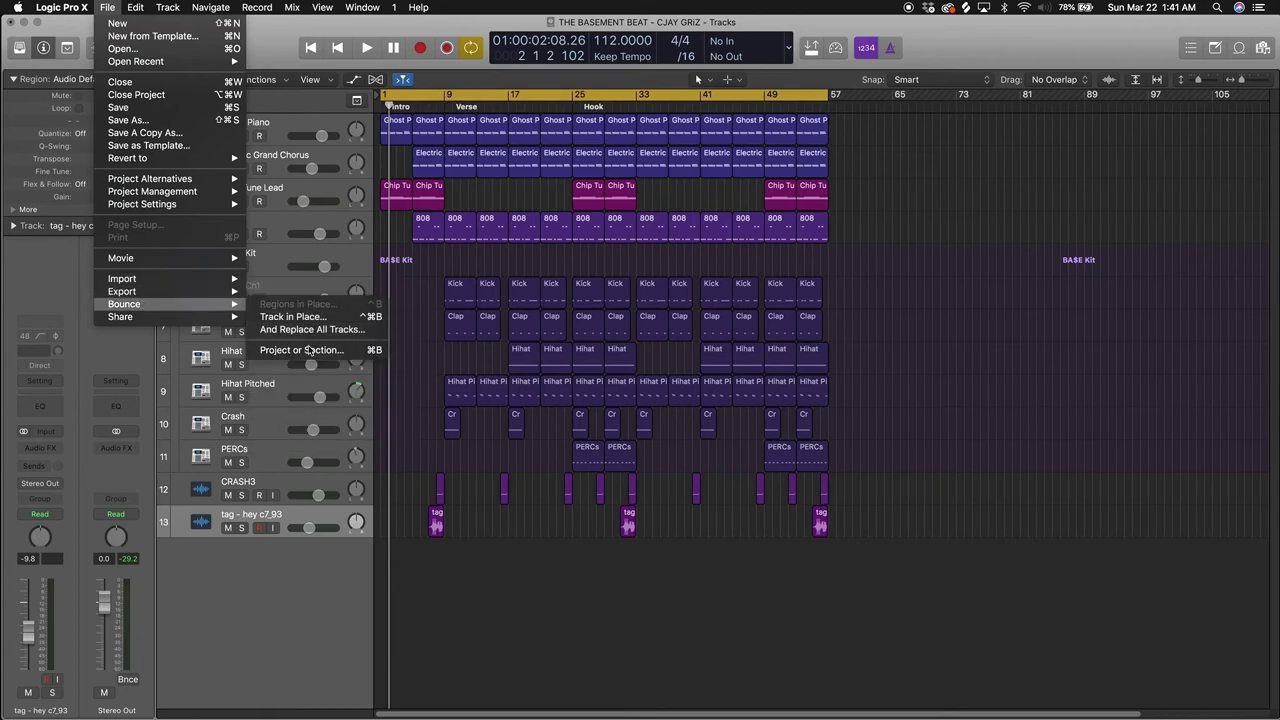
mouse_move(179, 291)
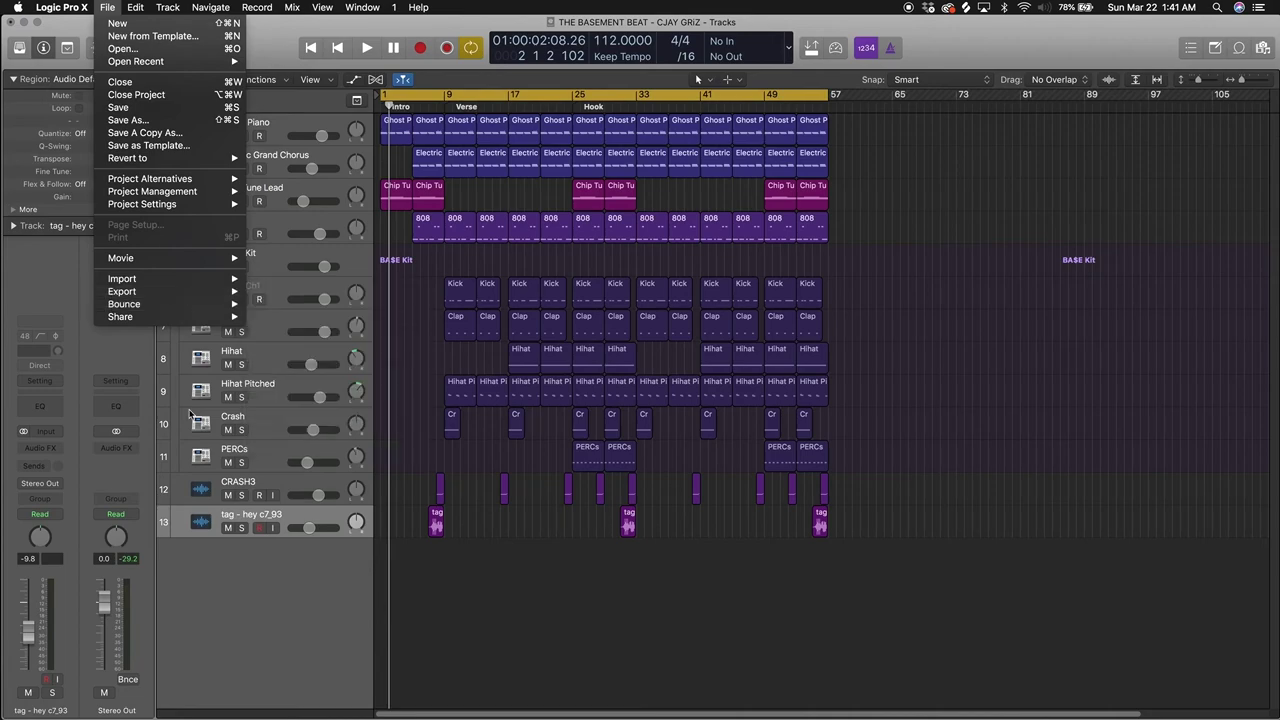
left_click(183, 598)
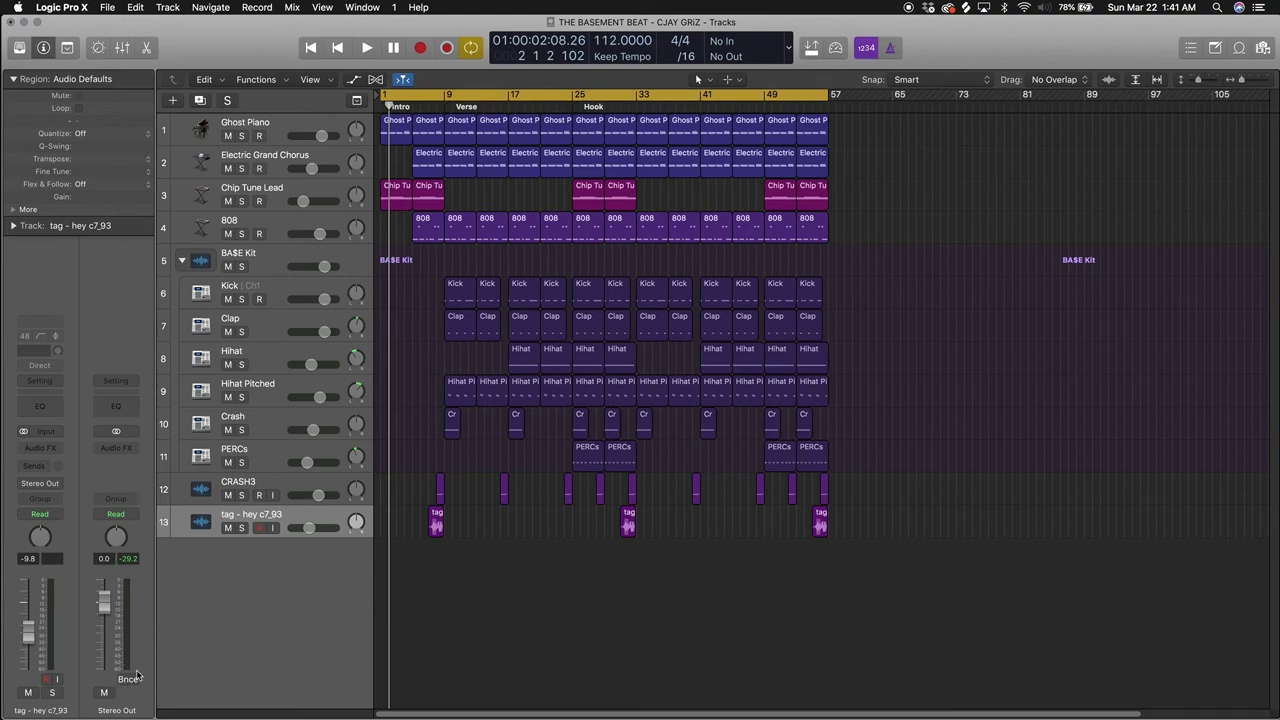
Step: Set up a project bounce with MP3 as the only destination and PCM turned off, and accept the bounce settings
left_click(135, 681)
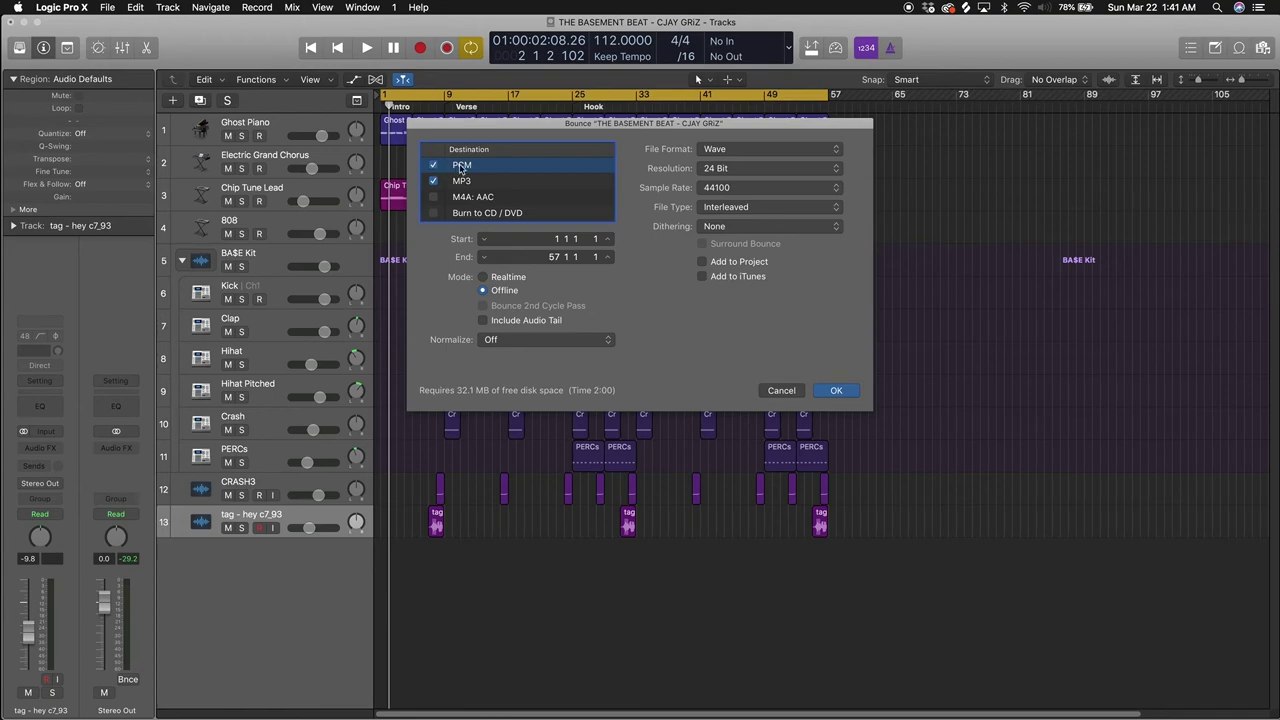
left_click(437, 182)
left_click(462, 166)
left_click(718, 149)
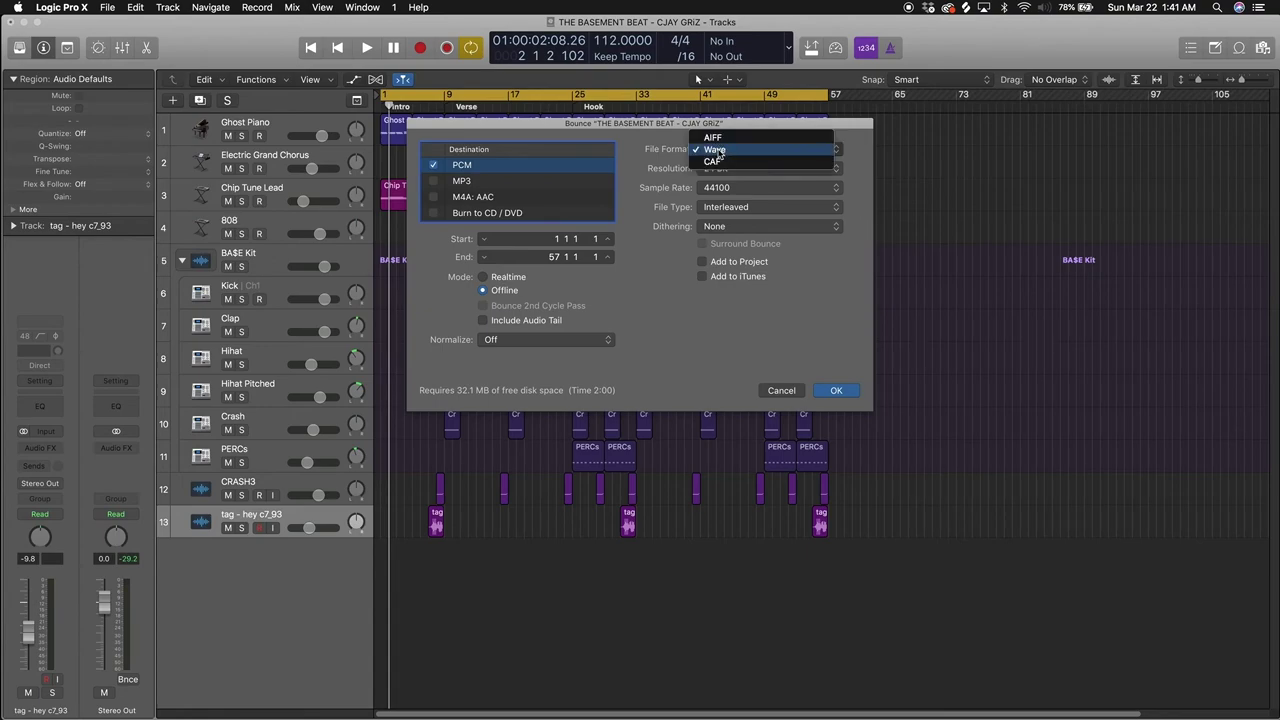
left_click(467, 183)
left_click(461, 181)
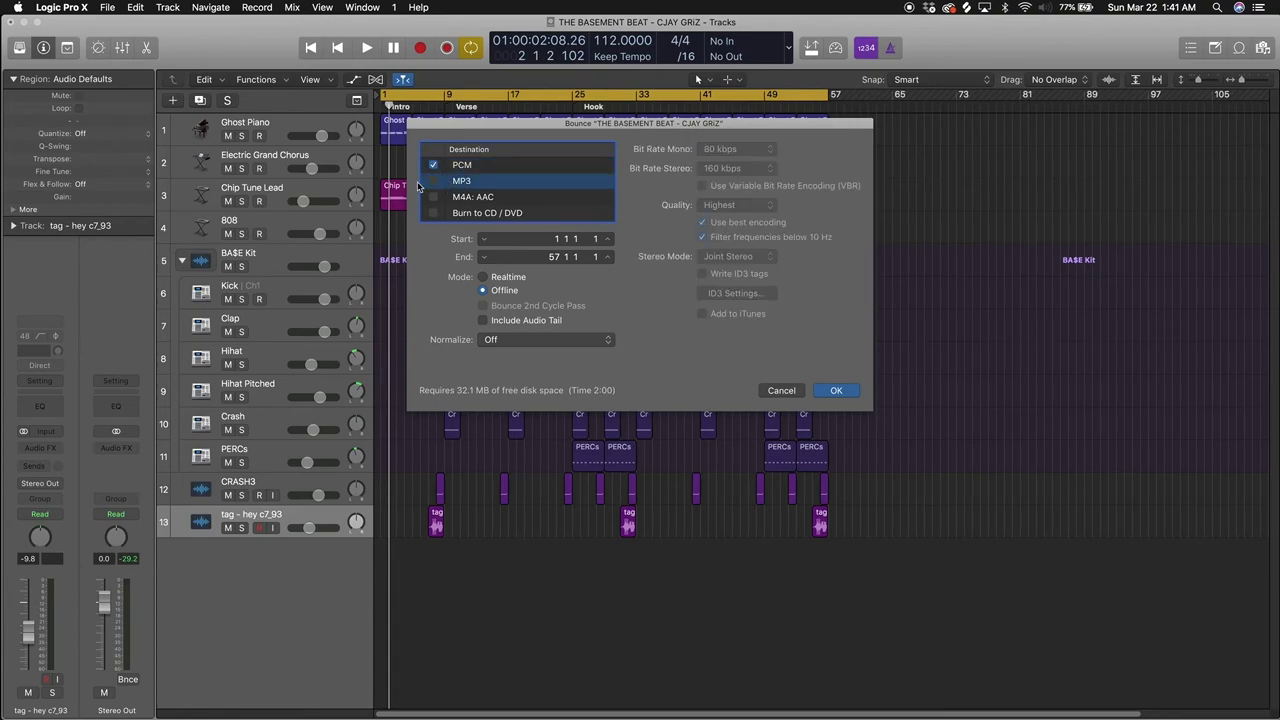
left_click(433, 181)
left_click(461, 183)
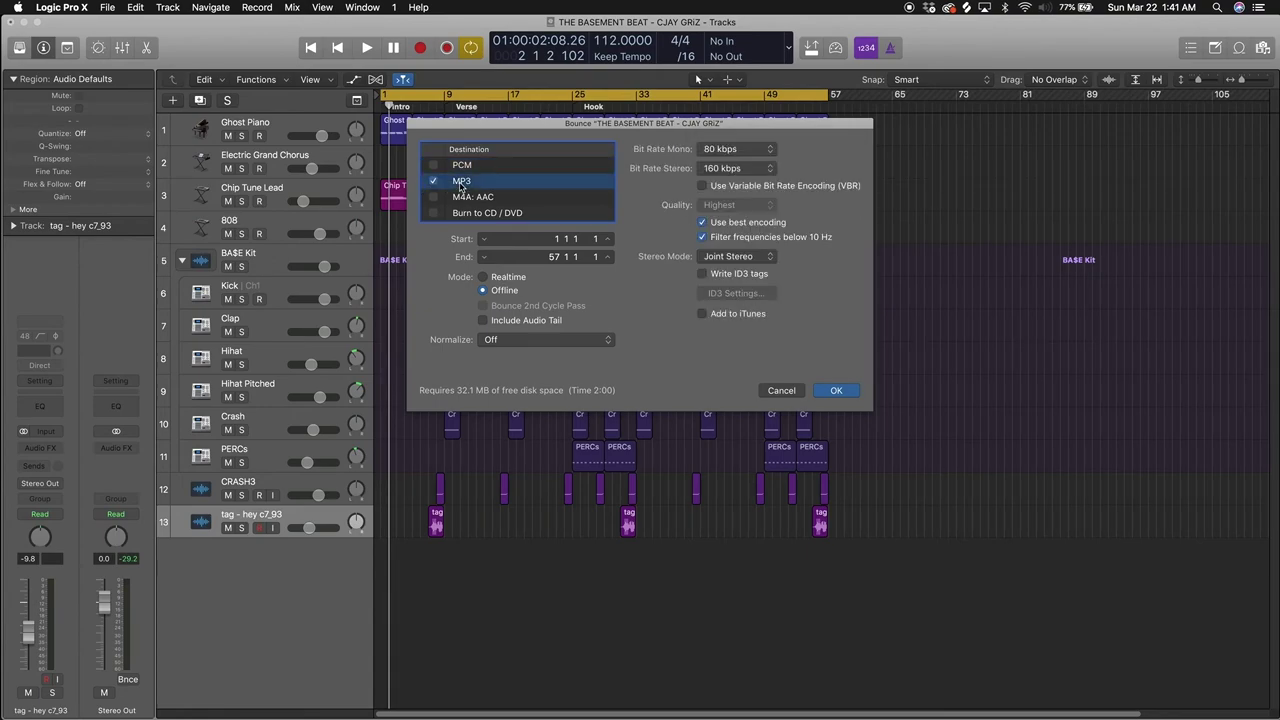
left_click(453, 166)
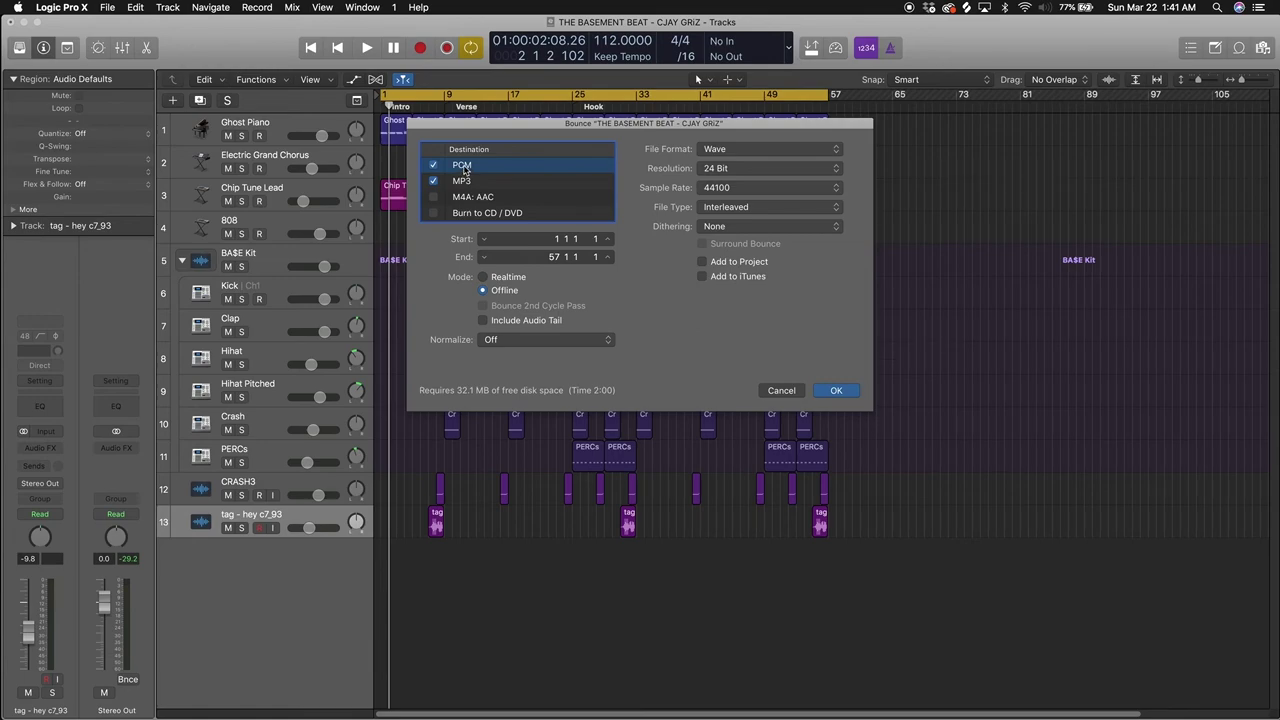
left_click(461, 181)
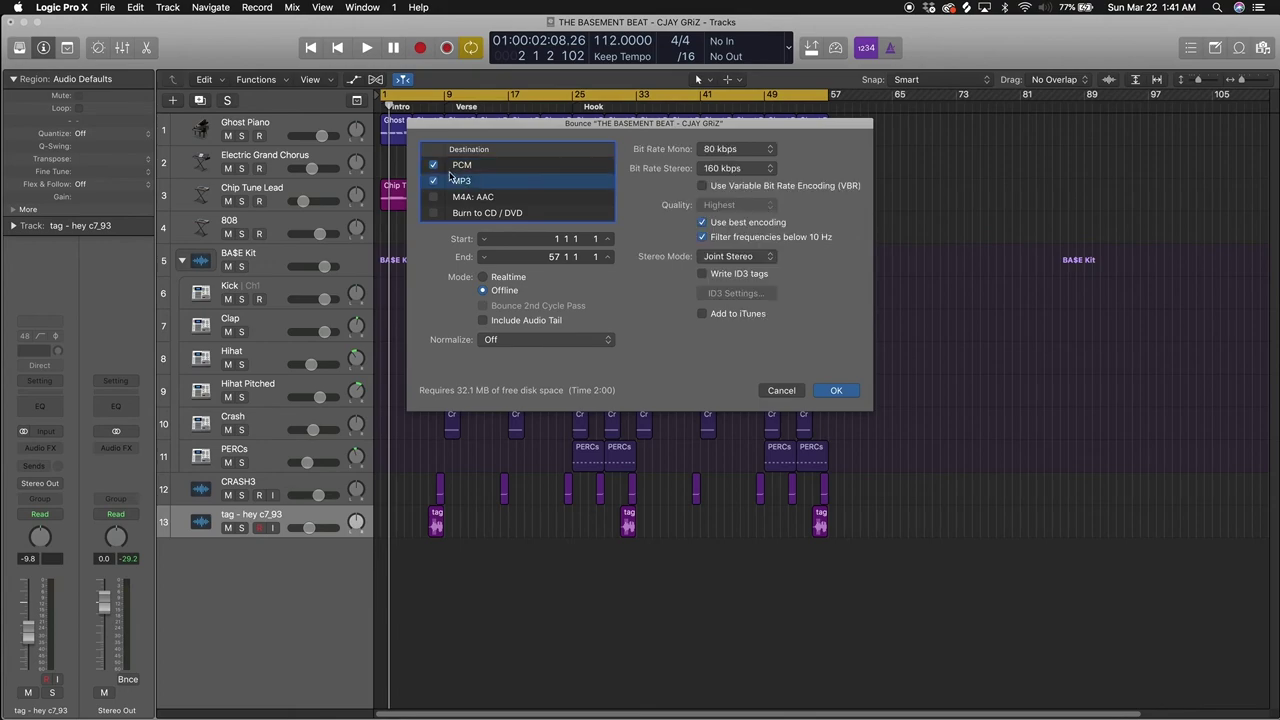
left_click(435, 166)
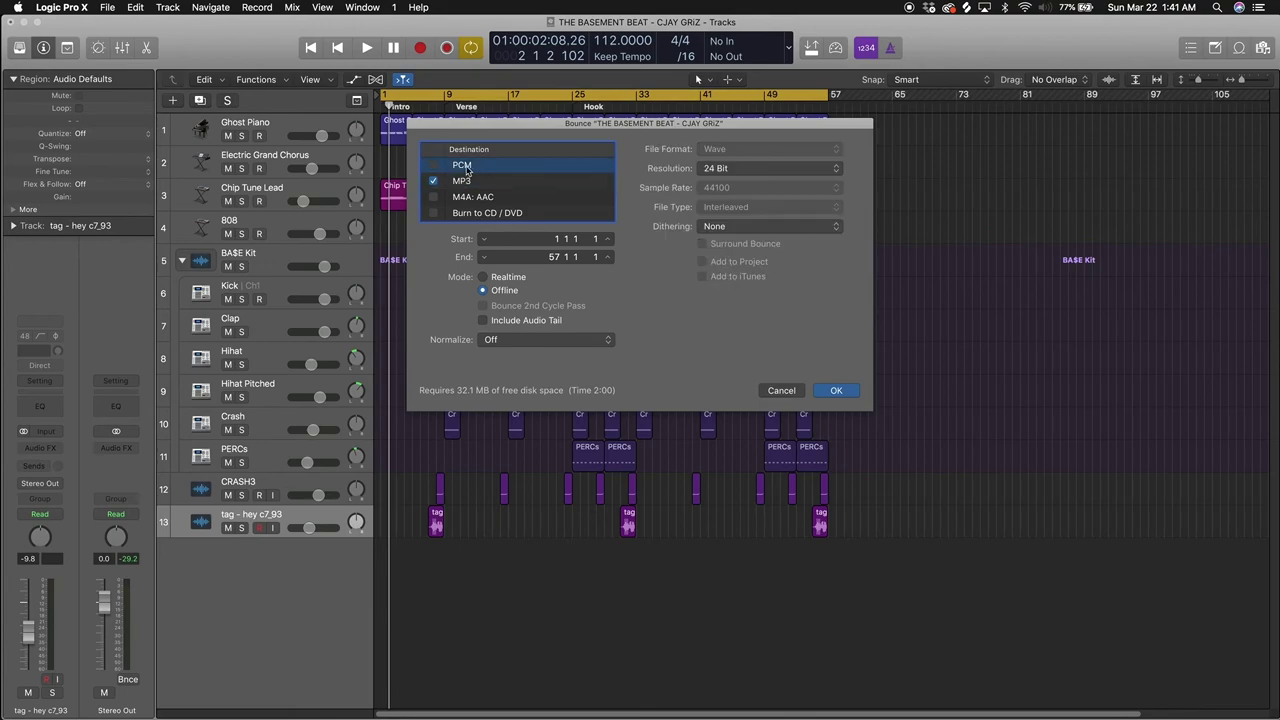
left_click(833, 391)
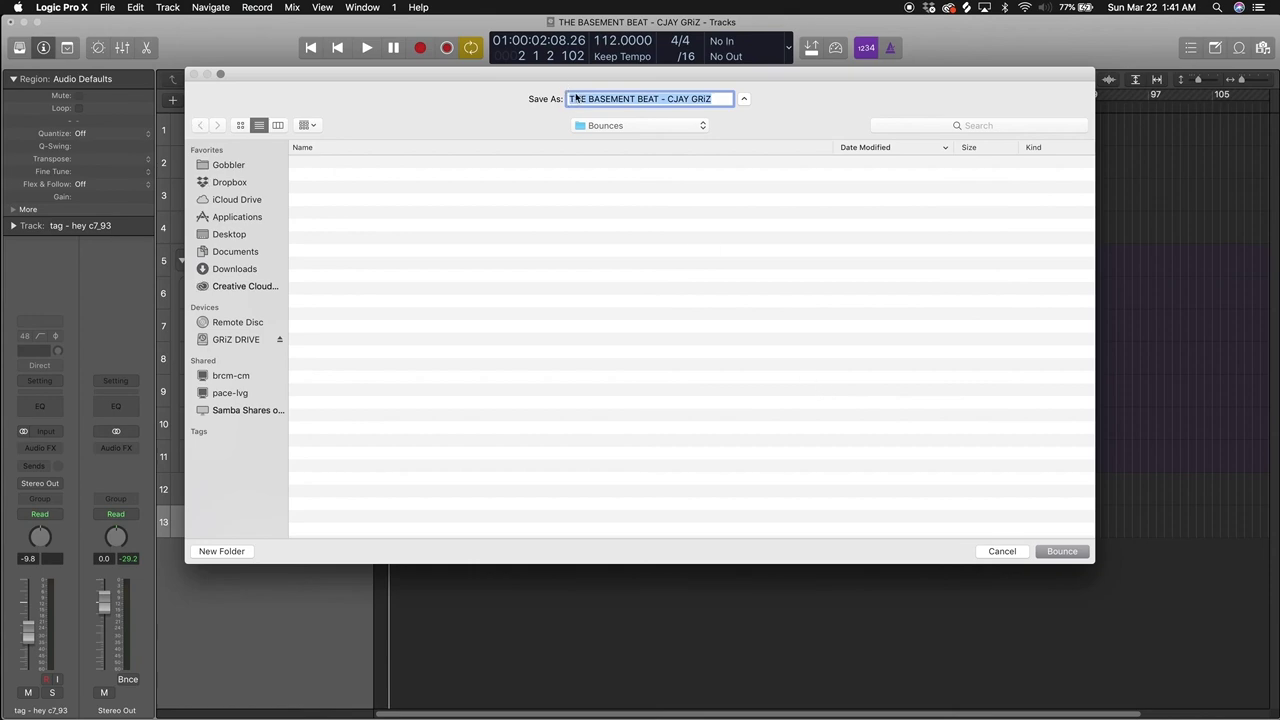
Step: Bounce the song to the Desktop, adding mp3 to the end of the file name instead of replacing the existing project folder
left_click(240, 236)
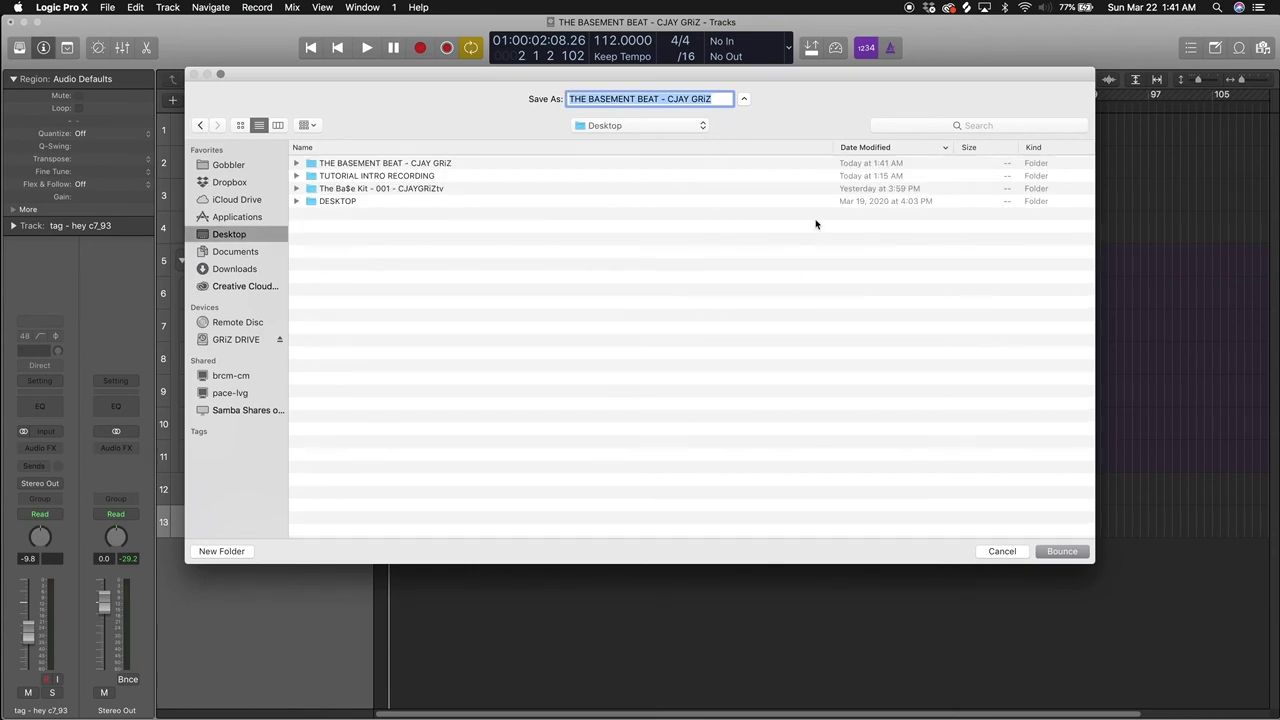
key("Return")
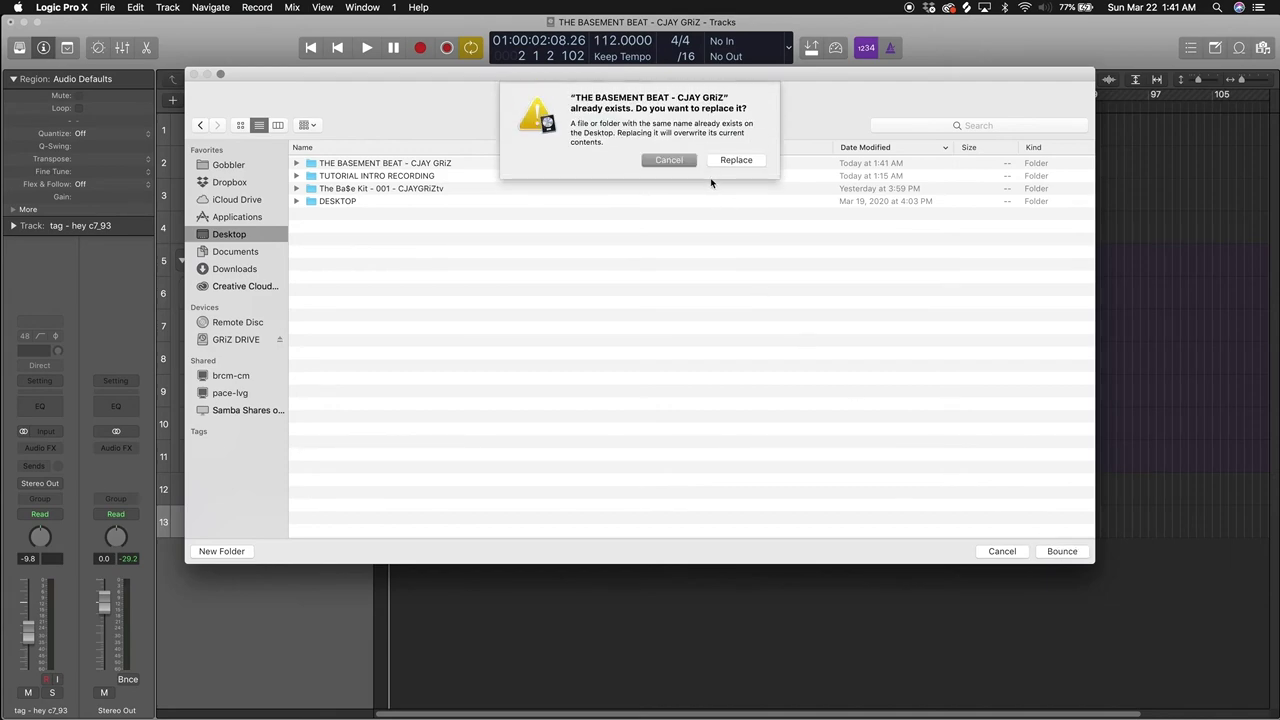
left_click(662, 161)
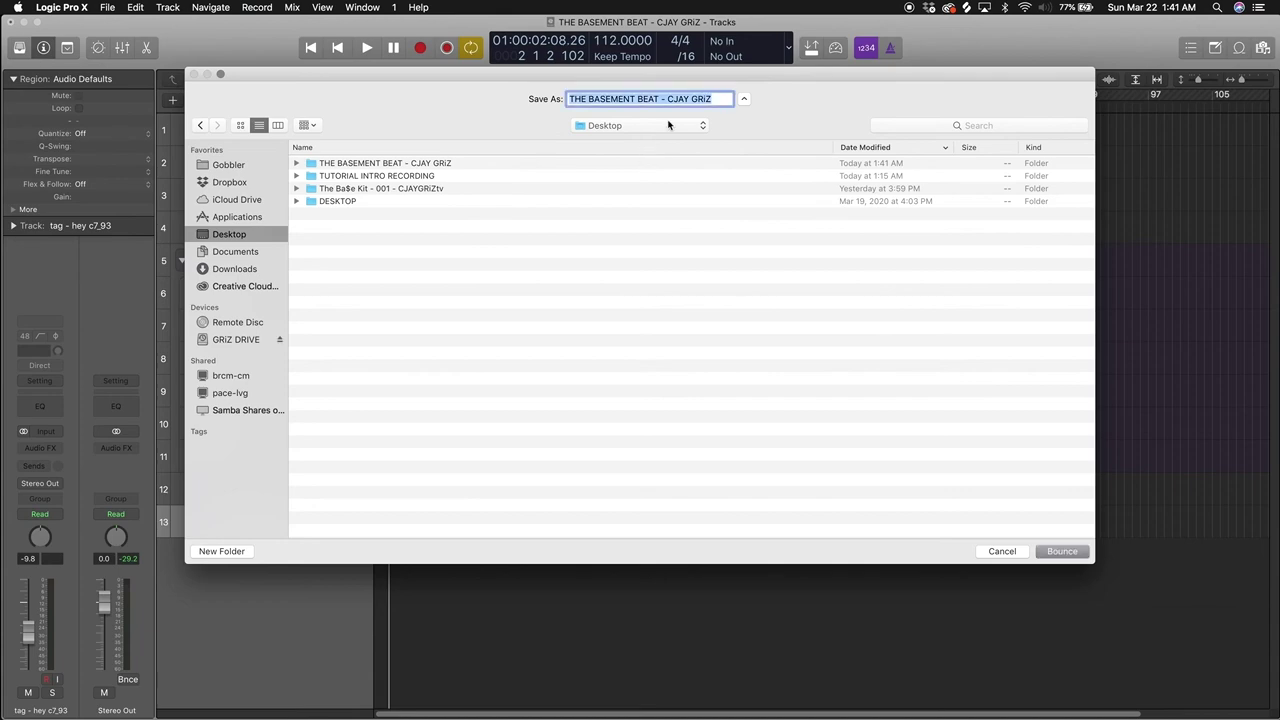
left_click(711, 98)
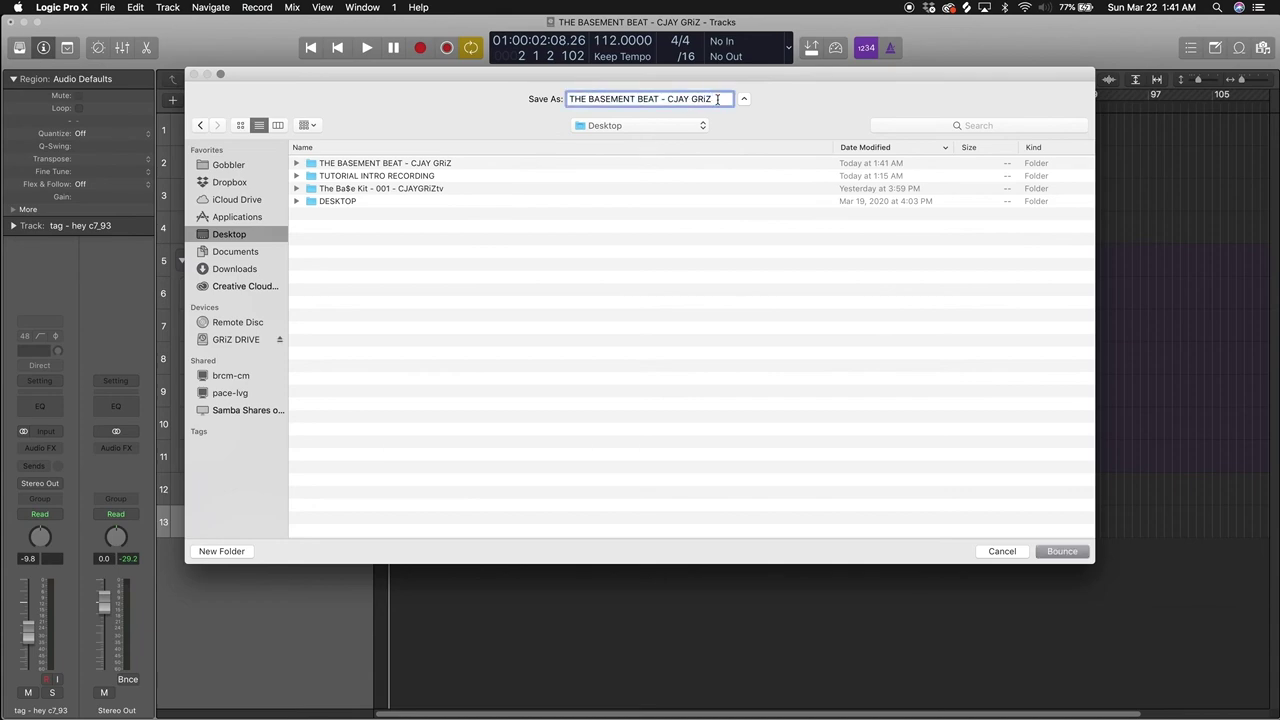
type("mp3")
left_click(1063, 551)
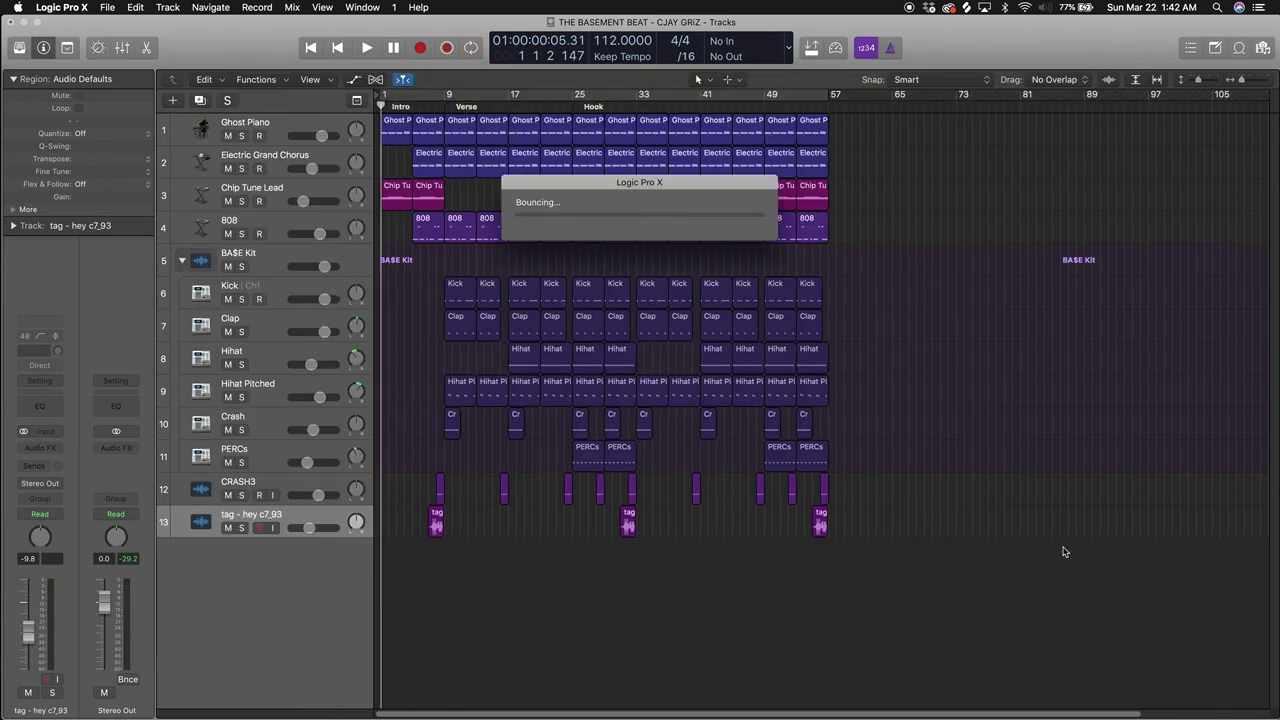